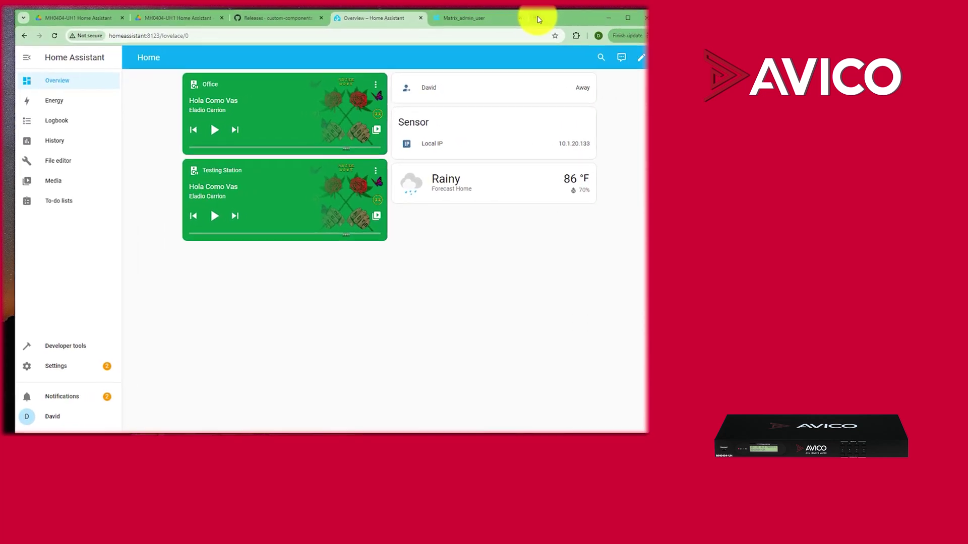
# Step: Switch to the matrix's web interface at 10.1.20.105 and review its Scene and Control pages
pyautogui.click(459, 21)
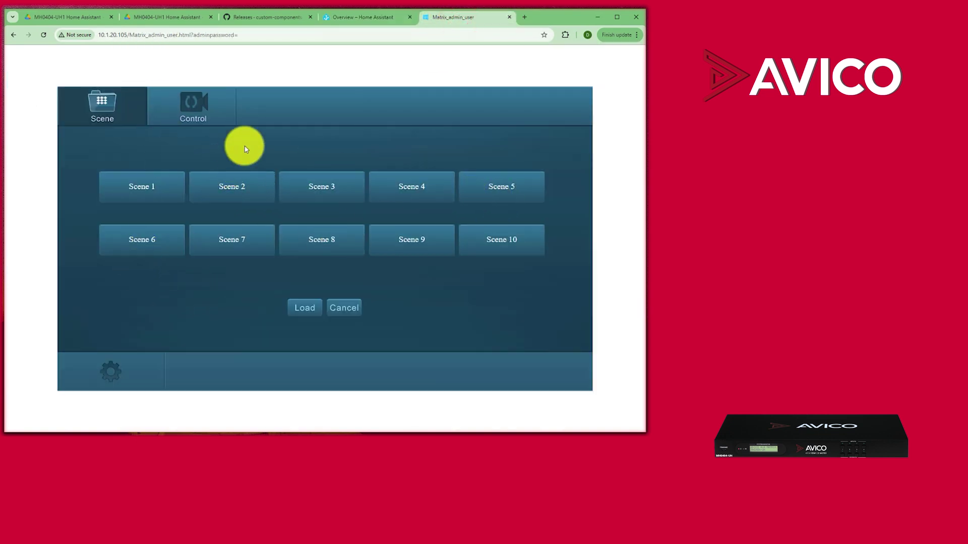
pyautogui.click(100, 34)
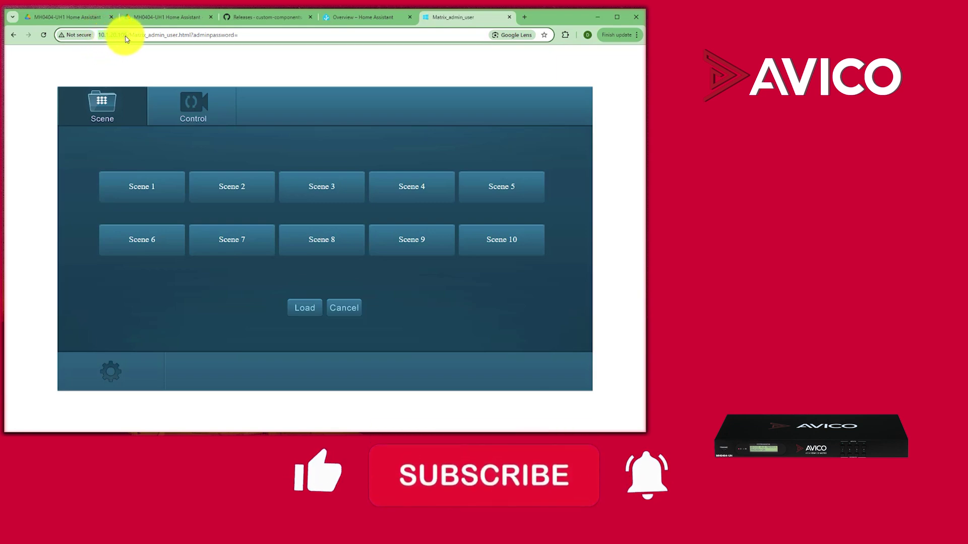
pyautogui.click(305, 314)
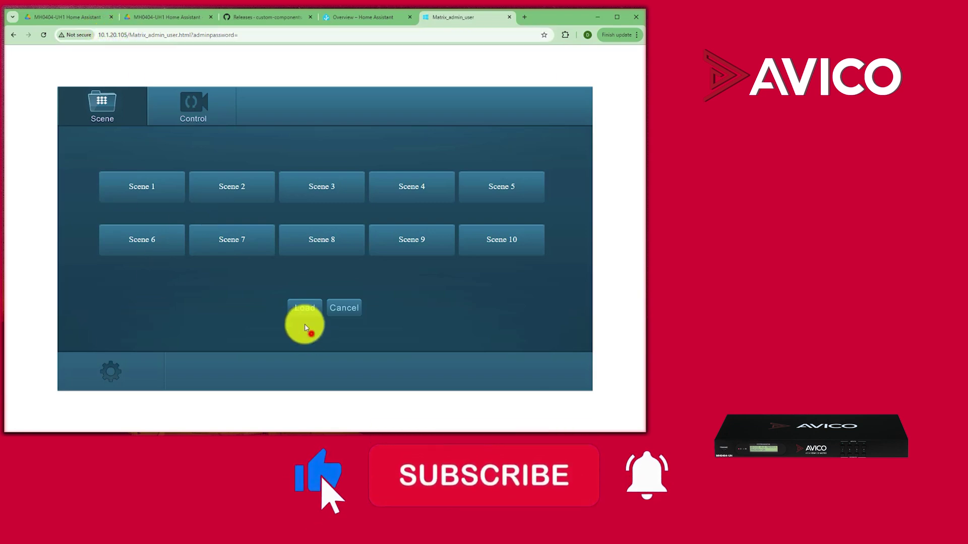
pyautogui.click(202, 107)
pyautogui.click(126, 112)
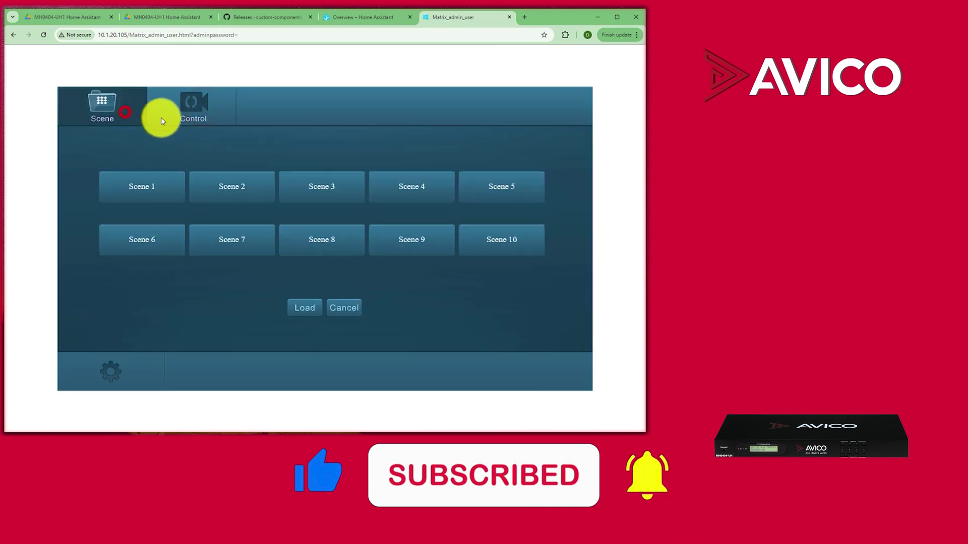
# Step: Open the matrix settings and review the Configuration, Status and Network pages, ending on the network details
pyautogui.click(112, 368)
pyautogui.click(130, 107)
pyautogui.click(216, 103)
pyautogui.click(344, 103)
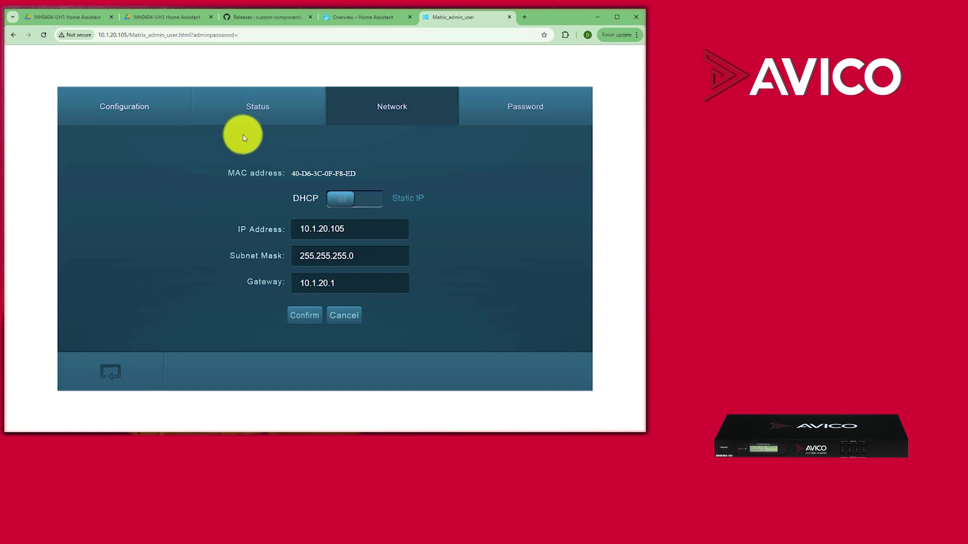
# Step: Search Home Assistant's add-ons for "samba share", check the Samba share add-on page, and return to the Overview dashboard
pyautogui.click(373, 19)
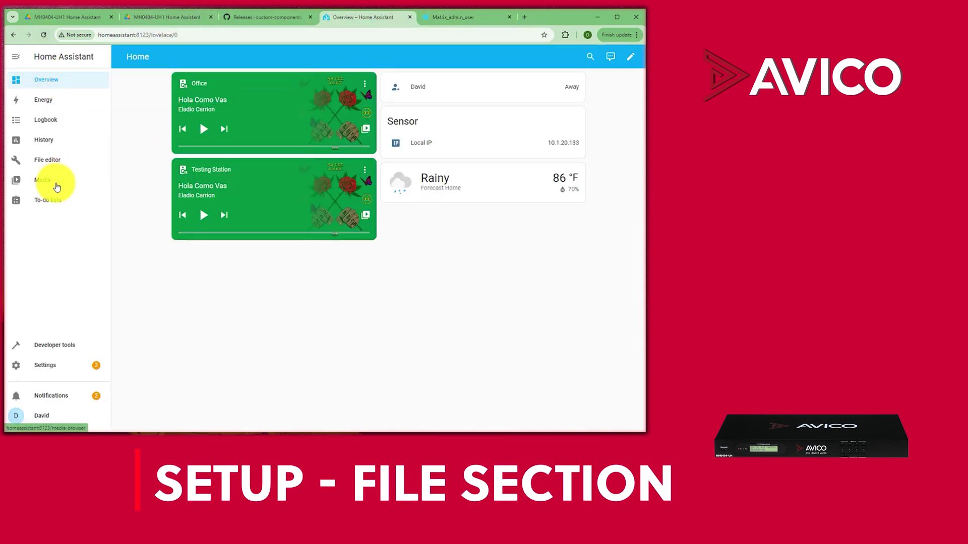
pyautogui.click(45, 365)
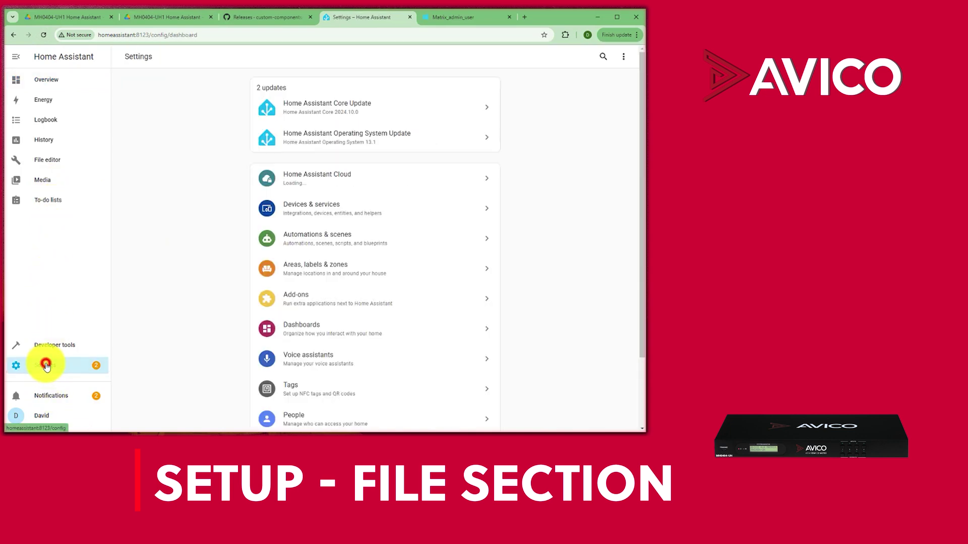
pyautogui.click(308, 306)
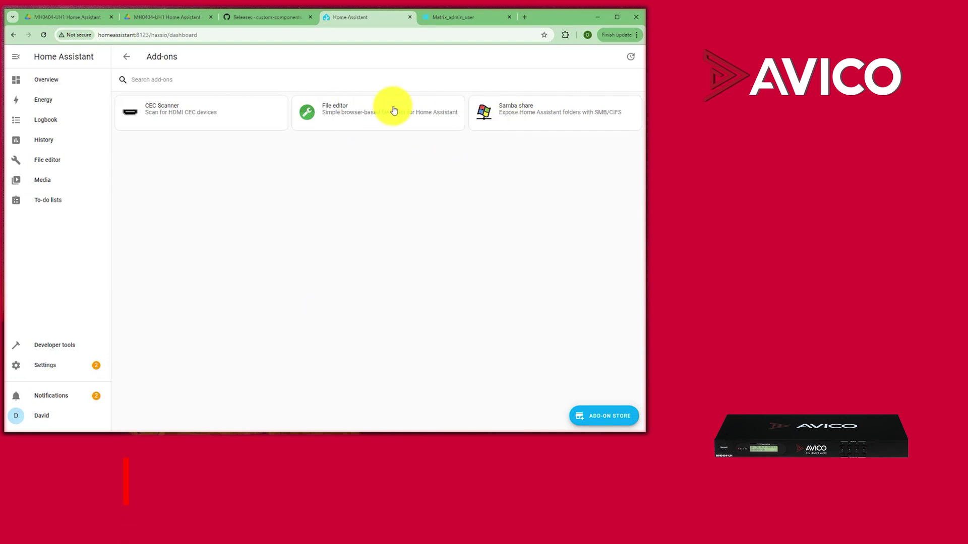
pyautogui.click(185, 82)
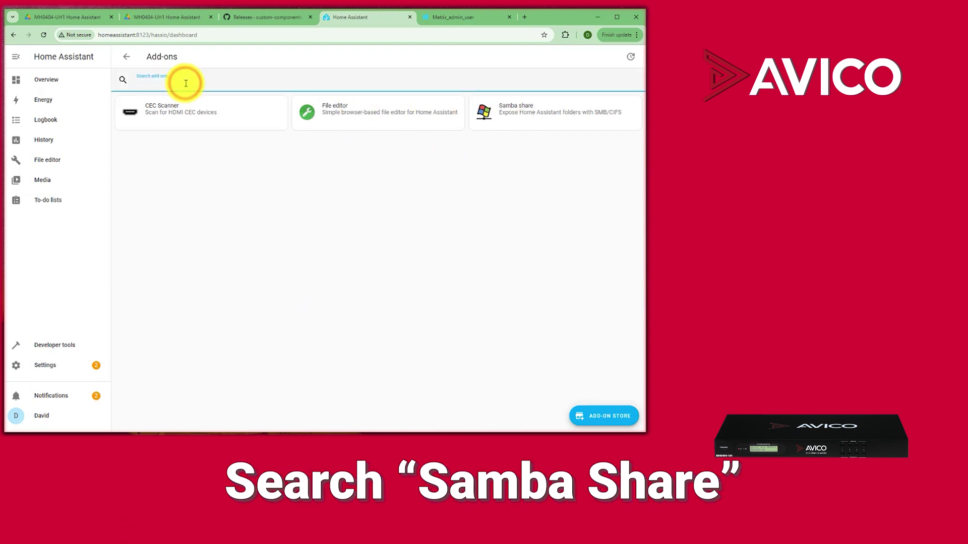
pyautogui.write('sambashare')
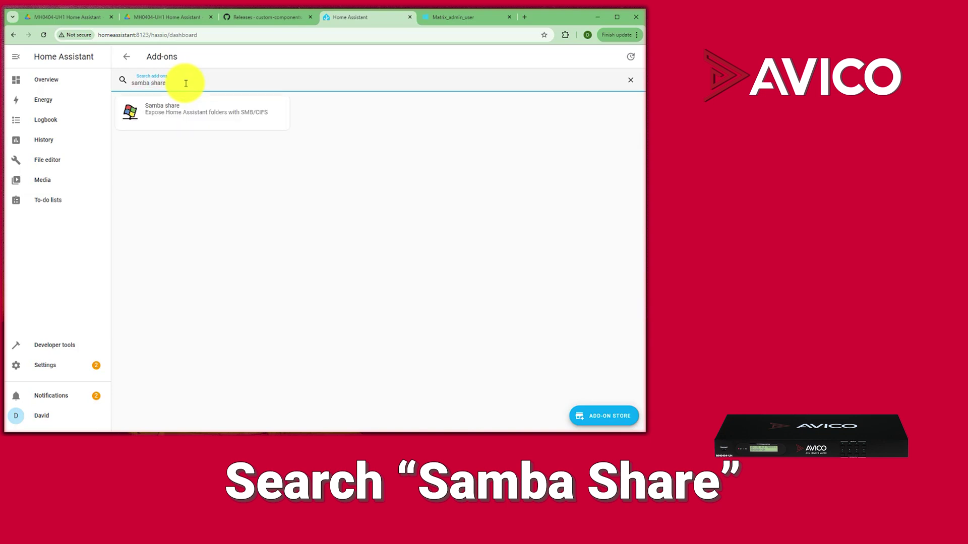
pyautogui.click(173, 112)
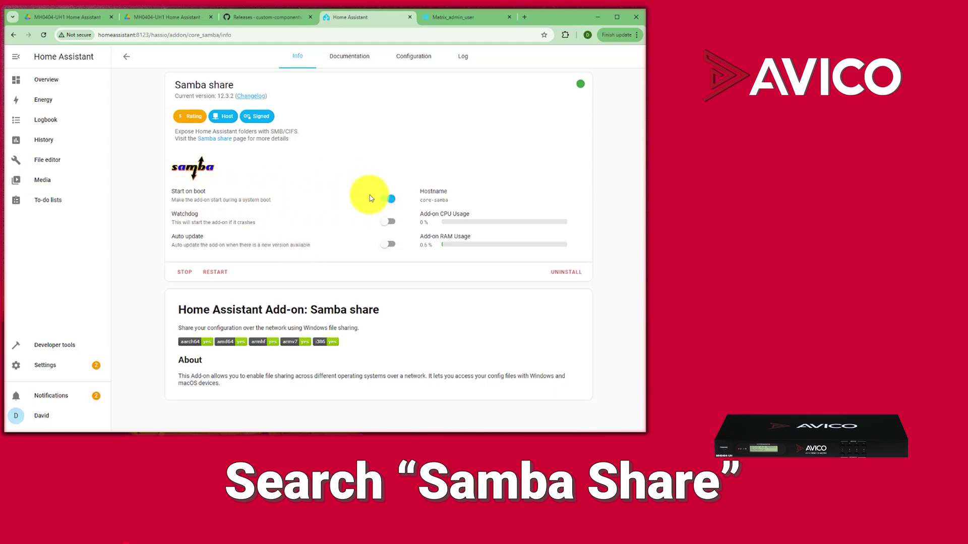
pyautogui.click(131, 59)
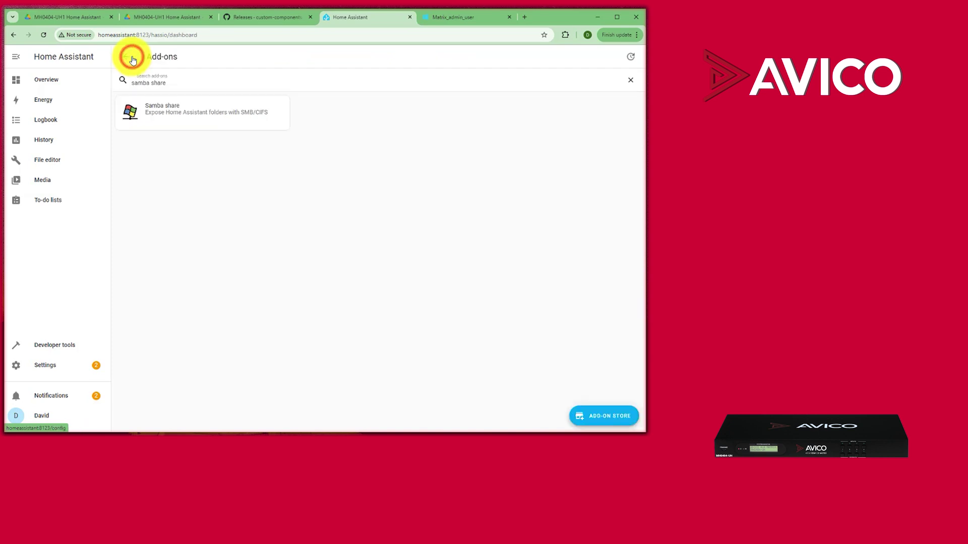
pyautogui.click(57, 79)
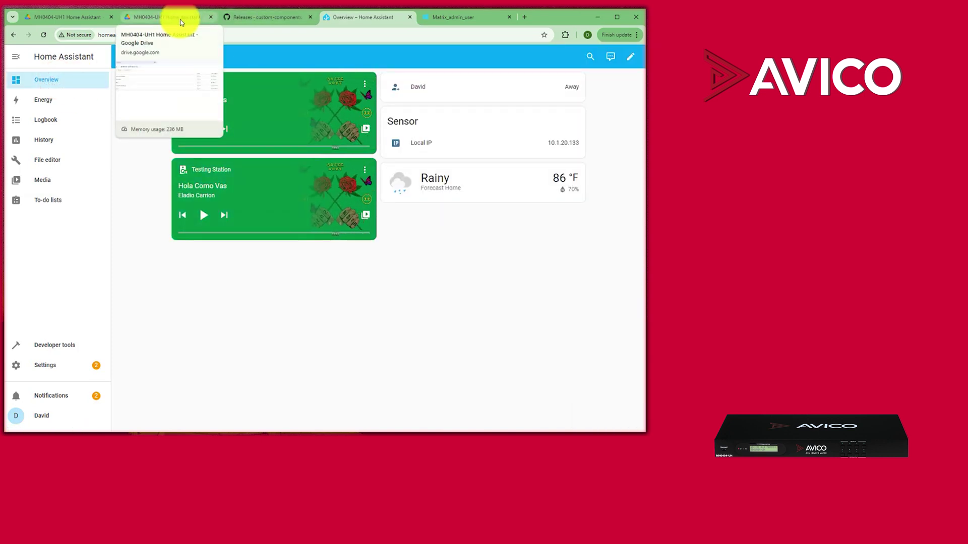
# Step: Open LINKS.txt in the MH0404-UH1 Home Assistant Drive folder and copy the ZIP file location link
pyautogui.click(180, 19)
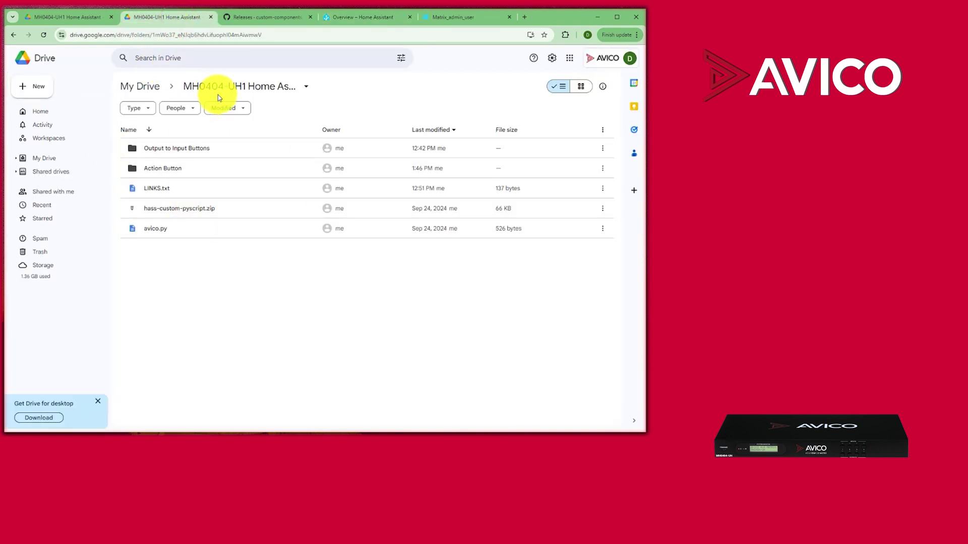
pyautogui.doubleClick(163, 189)
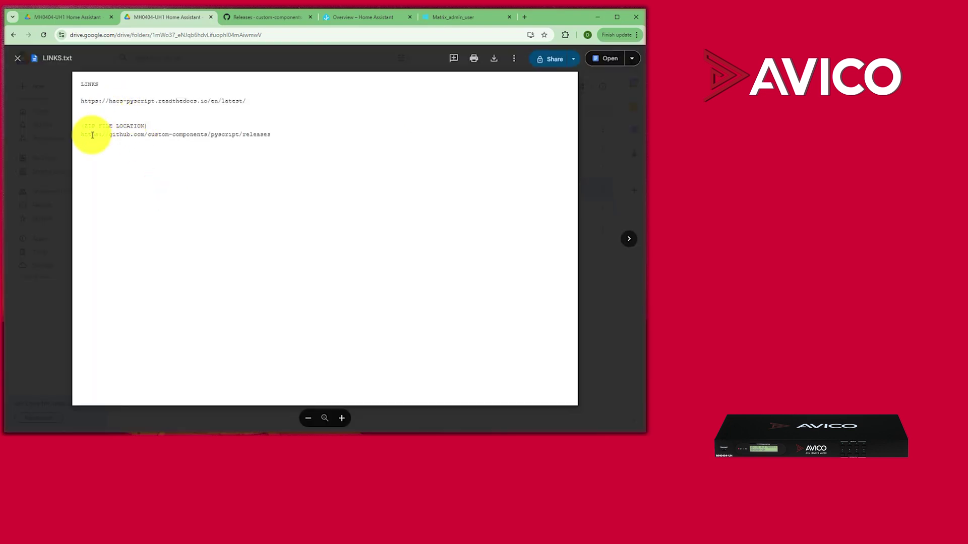
pyautogui.moveTo(81, 134); pyautogui.dragTo(272, 141)
pyautogui.hotkey('ctrl', 'c')
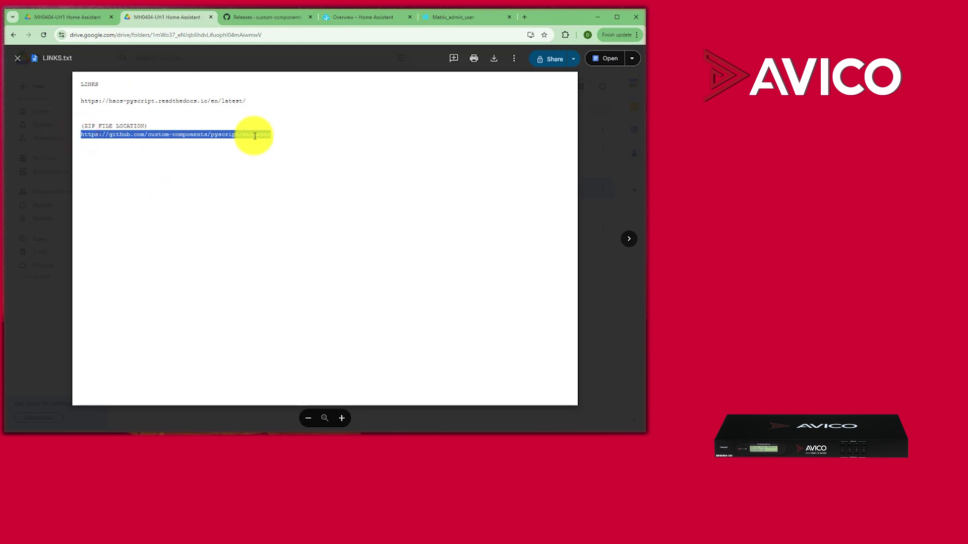
# Step: Load the copied pyscript releases link in the GitHub tab and download hass-custom-pyscript.zip from the Pyscript 1.6.1 release
pyautogui.click(264, 16)
pyautogui.click(239, 35)
pyautogui.hotkey('ctrl', 'v')
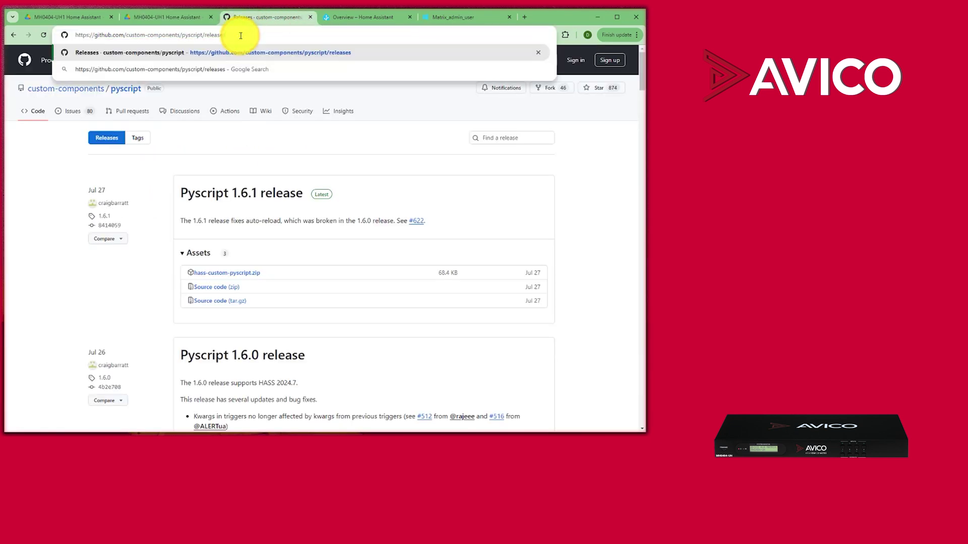
pyautogui.press('Return')
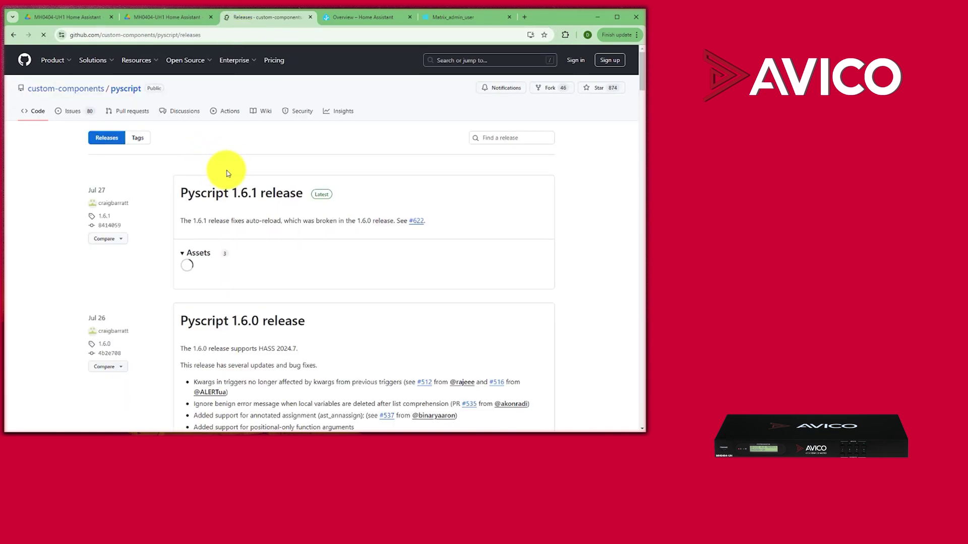
pyautogui.scroll(-2, 229, 179)
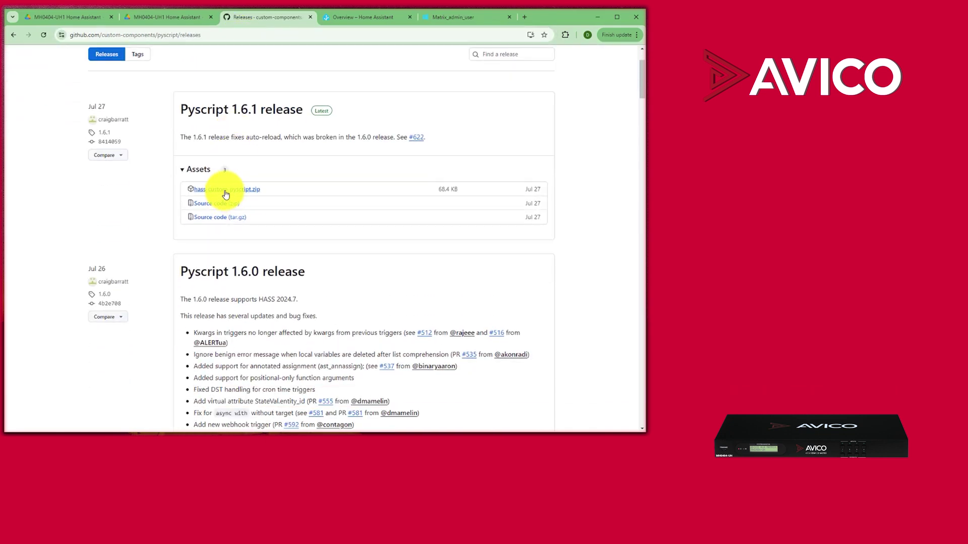
pyautogui.click(224, 190)
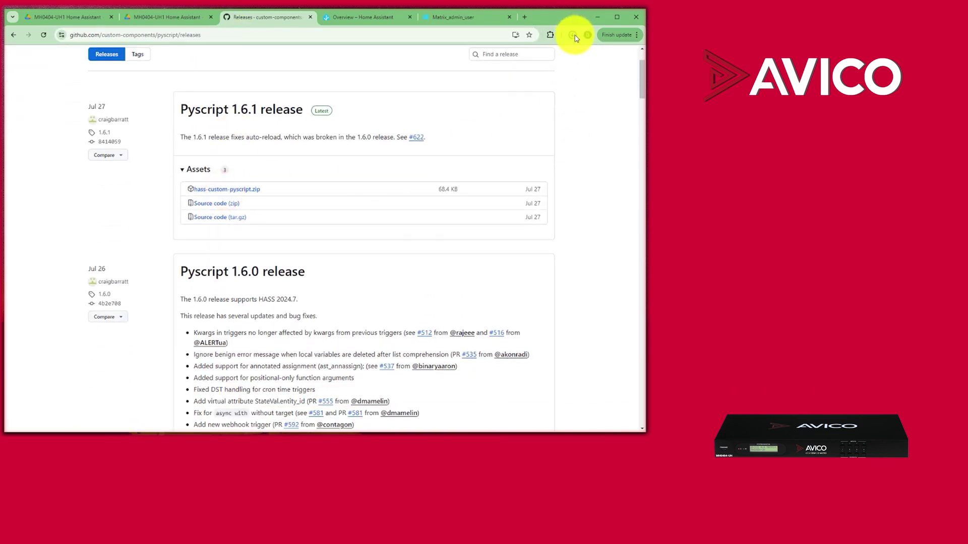
# Step: Open the downloaded hass-custom-pyscript archive, close the extra blank window, and move the archive window into full view over the browser
pyautogui.click(572, 35)
pyautogui.click(550, 73)
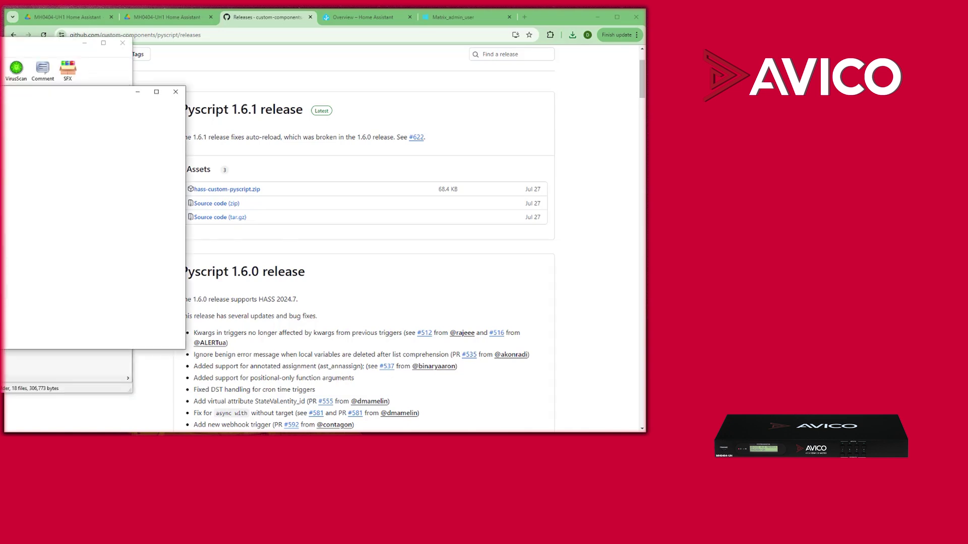
pyautogui.click(176, 91)
pyautogui.moveTo(21, 46); pyautogui.dragTo(545, 51)
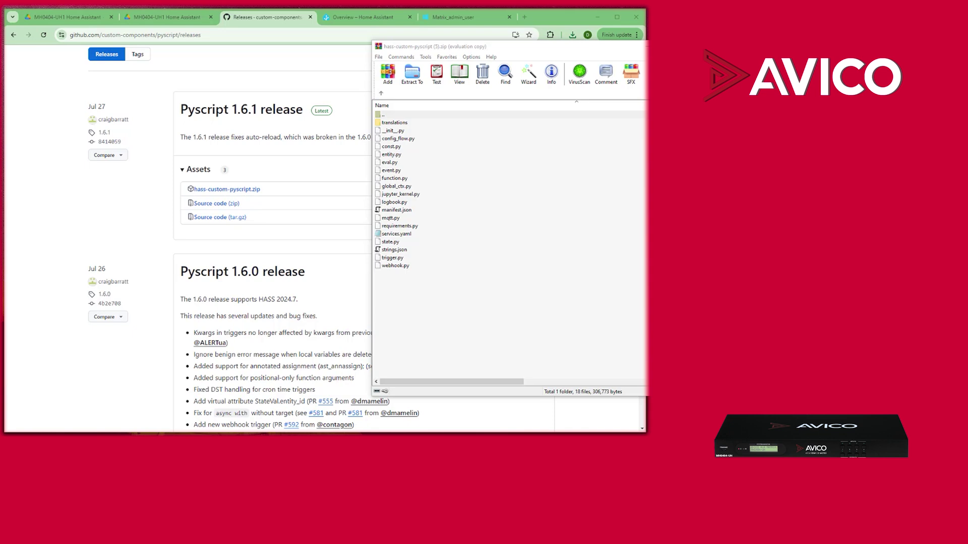
# Step: Open a File Explorer window on the Home Assistant network share \\10.1.20.133
pyautogui.press('super+e')
pyautogui.click(91, 78)
pyautogui.write('\\\\10.1')
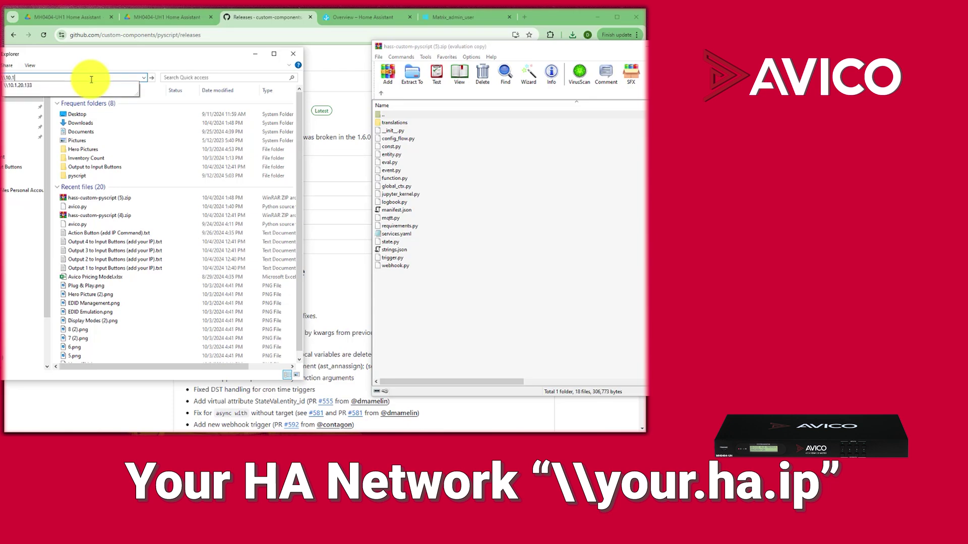
pyautogui.write('.20.133')
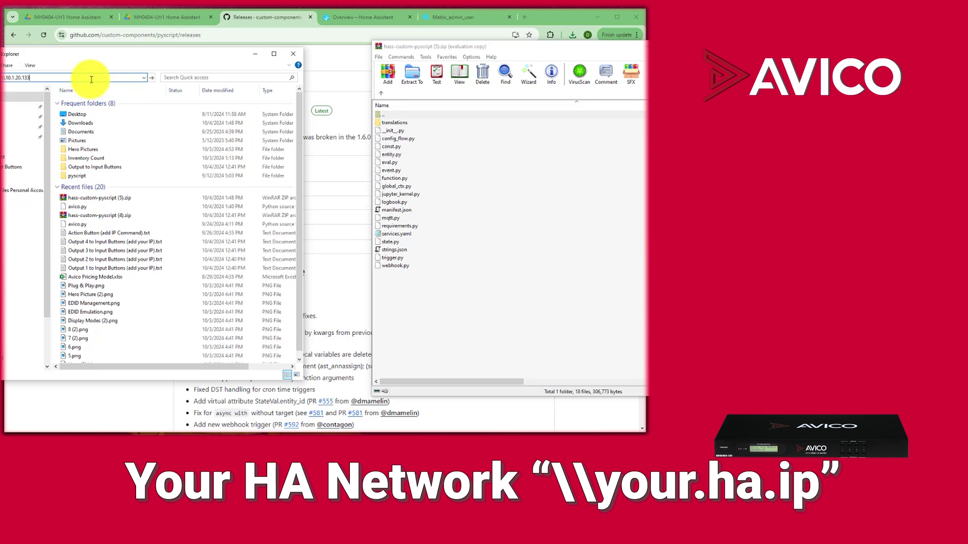
pyautogui.press('Return')
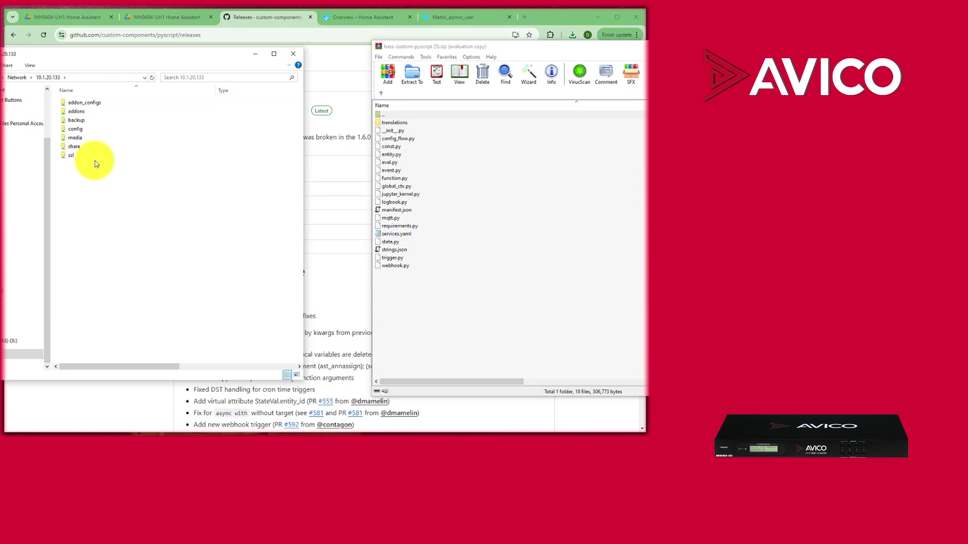
# Step: Open the pyscript folder inside custom_components in the share's config folder
pyautogui.doubleClick(94, 131)
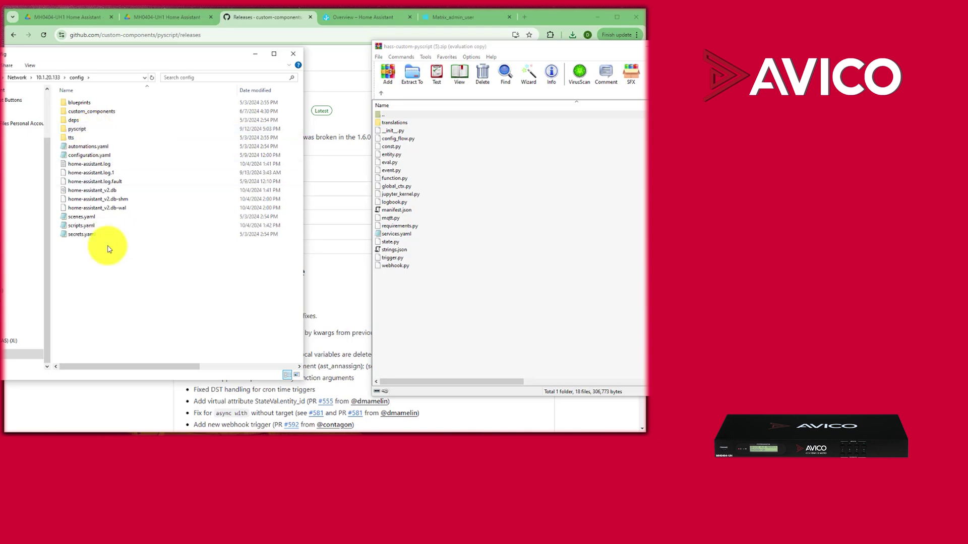
pyautogui.click(71, 112)
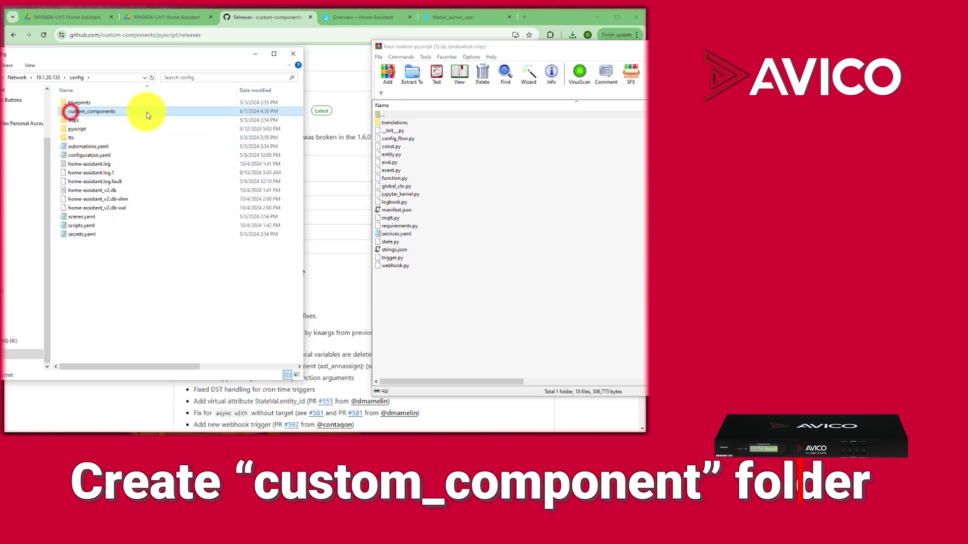
pyautogui.doubleClick(114, 113)
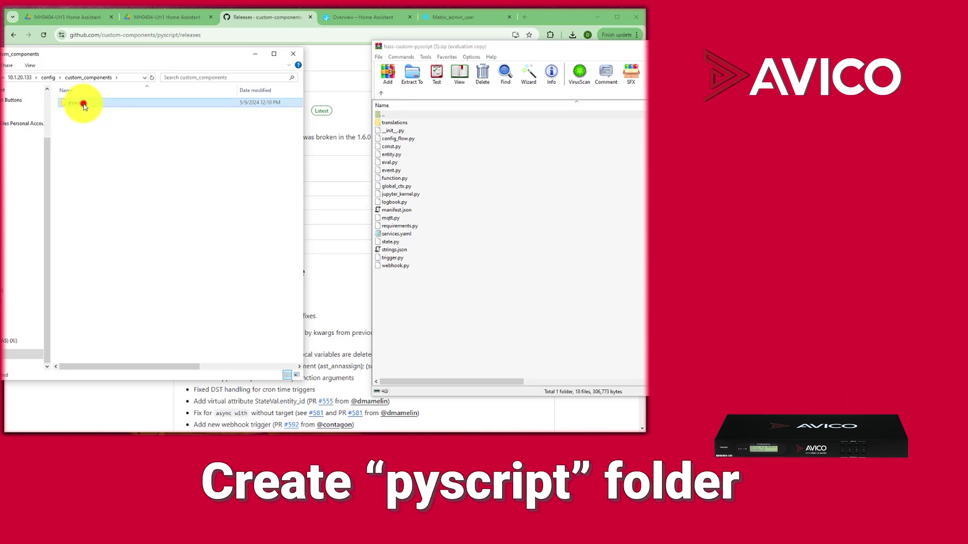
pyautogui.doubleClick(81, 103)
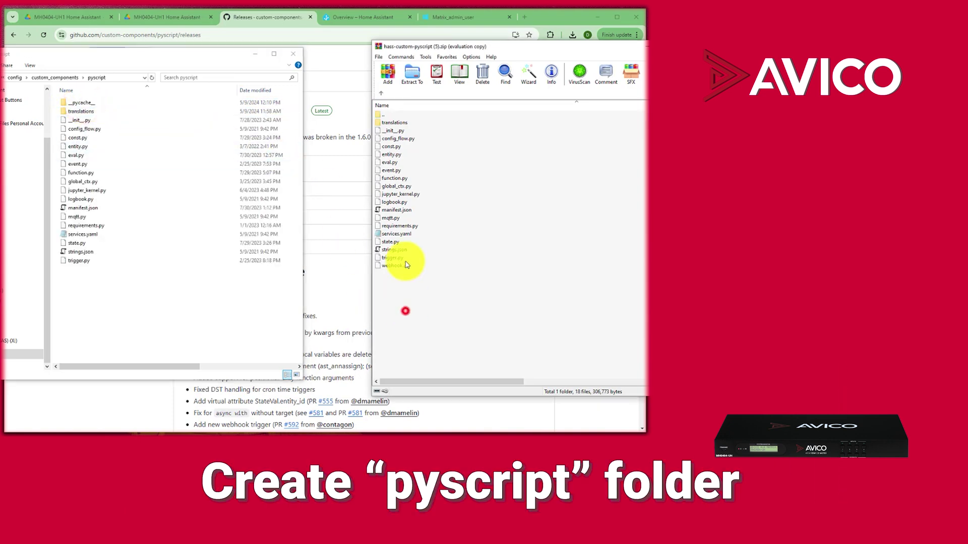
# Step: Select all files in the hass-custom-pyscript archive, then close the archive window
pyautogui.moveTo(404, 309); pyautogui.dragTo(402, 116)
pyautogui.moveTo(422, 146); pyautogui.dragTo(406, 177)
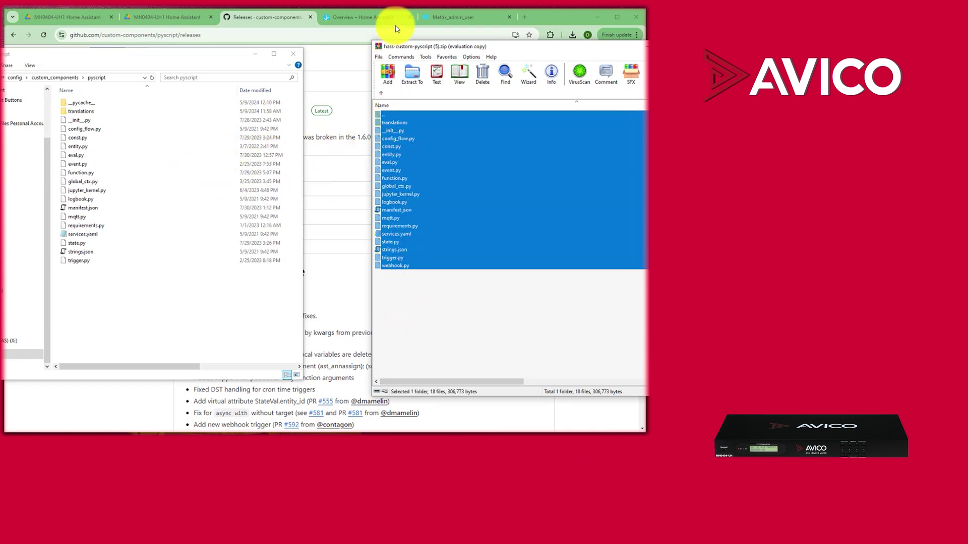
pyautogui.hotkey('alt', 'F4')
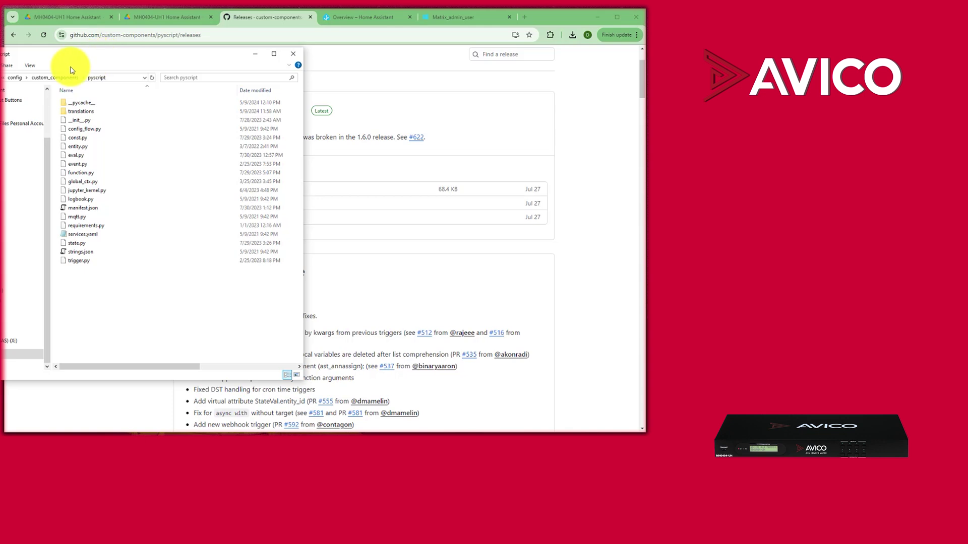
# Step: Return to the share's config folder and open the pyscript folder directly inside it
pyautogui.click(20, 79)
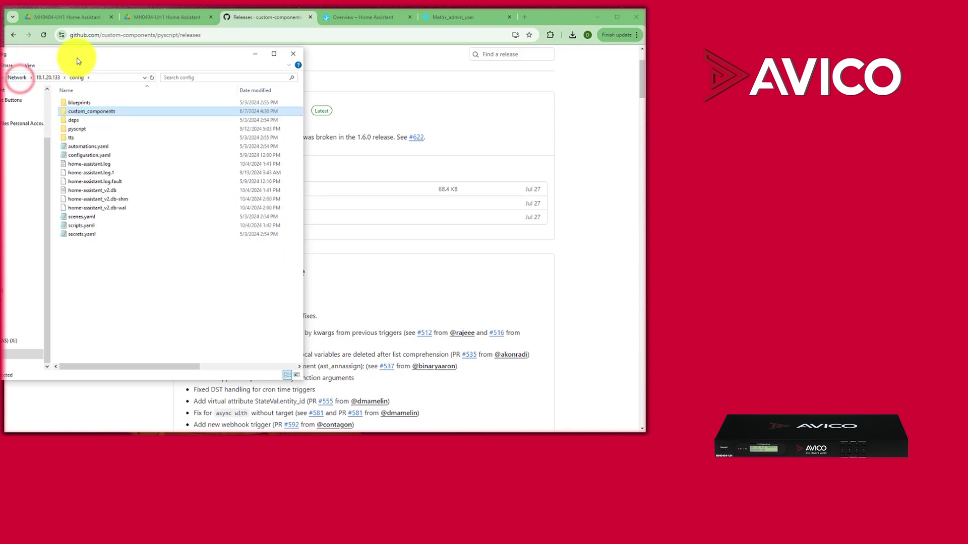
pyautogui.moveTo(76, 57); pyautogui.dragTo(82, 56)
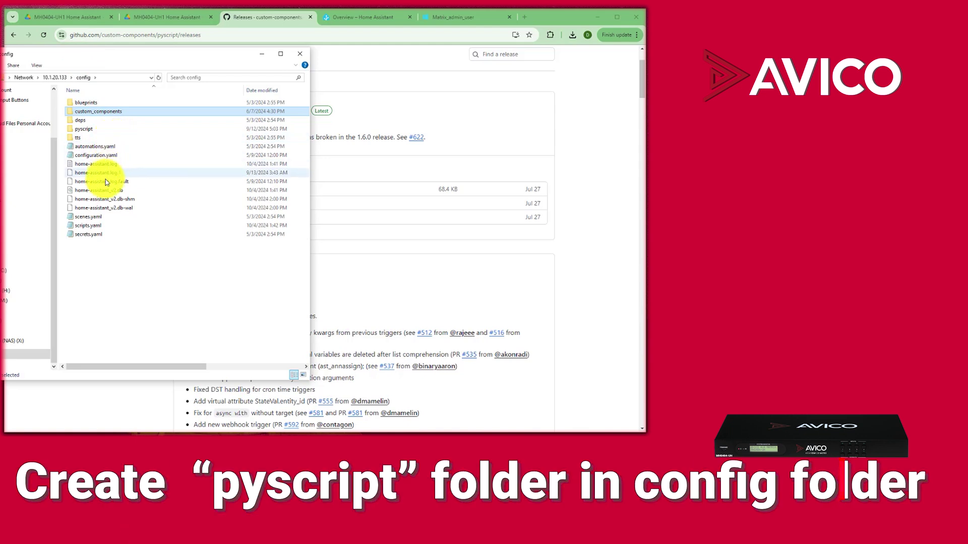
pyautogui.click(89, 130)
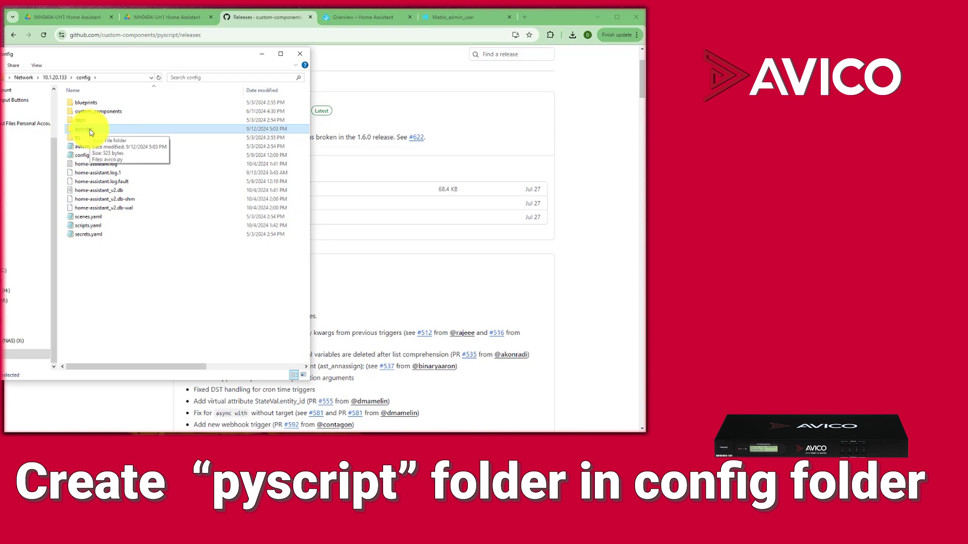
pyautogui.doubleClick(89, 130)
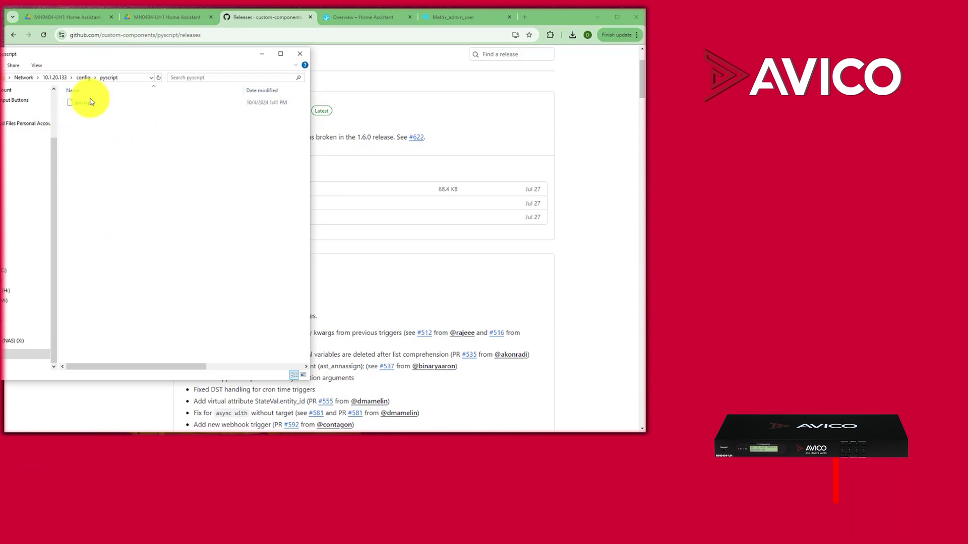
# Step: Open avico.py in the MH0404-UH1 Home Assistant Drive folder and highlight the matrix IP placeholder on its TCP_IP line
pyautogui.moveTo(108, 58); pyautogui.dragTo(26, 74)
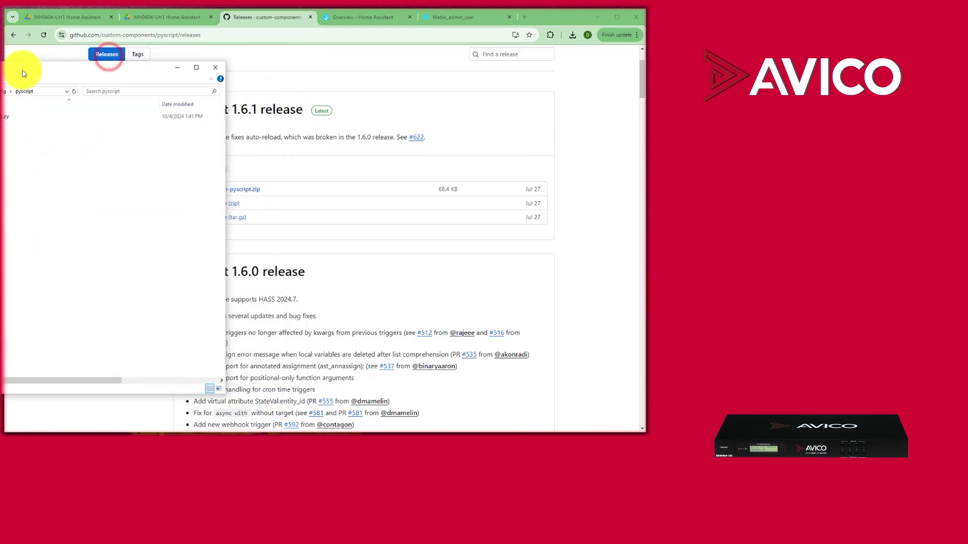
pyautogui.click(169, 17)
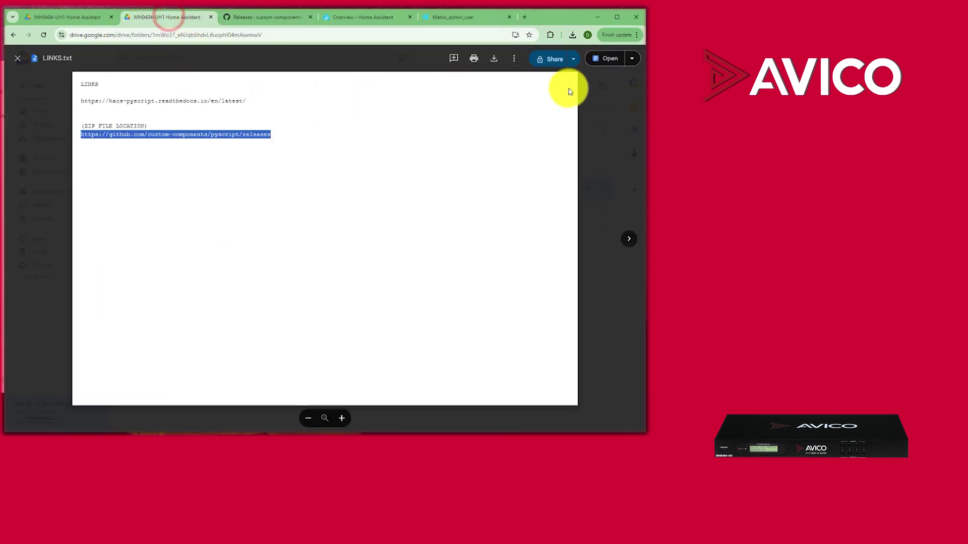
pyautogui.click(620, 113)
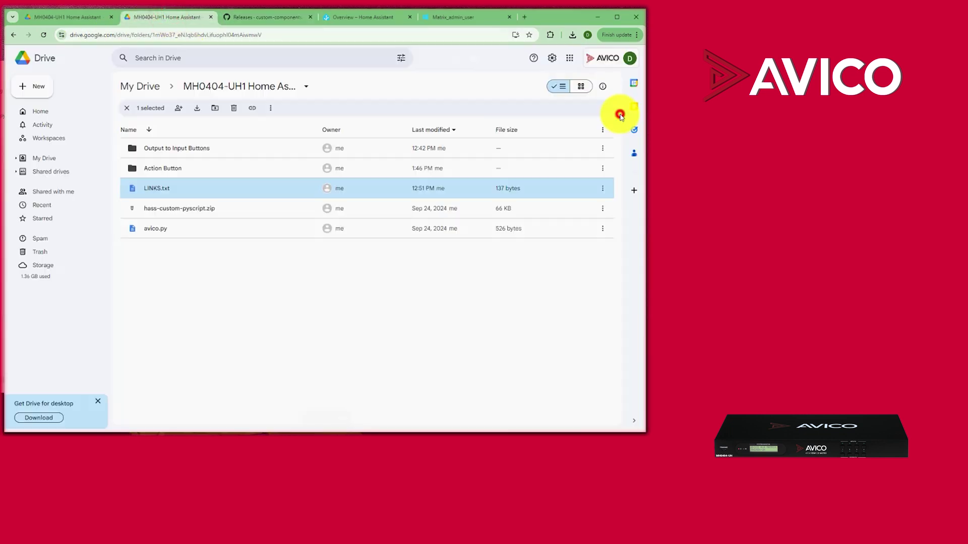
pyautogui.doubleClick(161, 230)
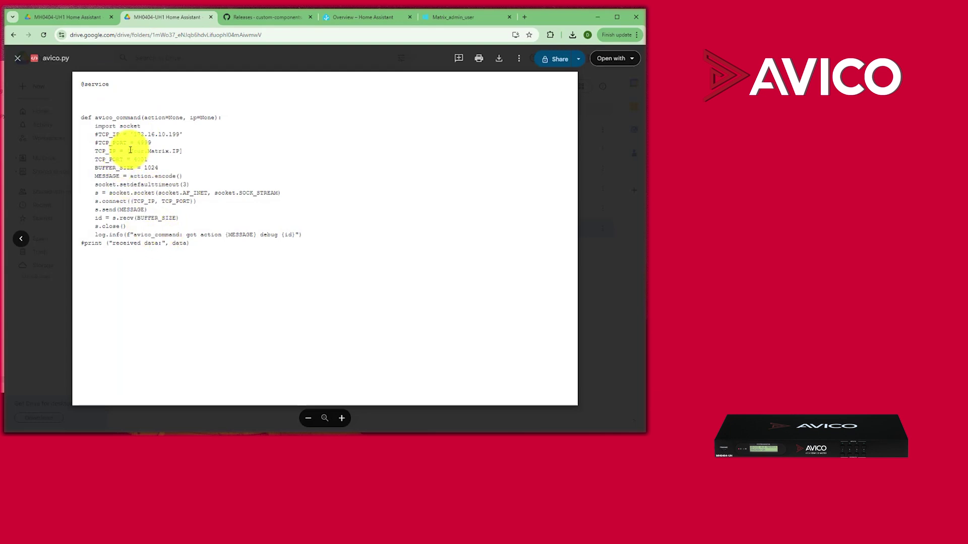
pyautogui.moveTo(129, 150); pyautogui.dragTo(186, 155)
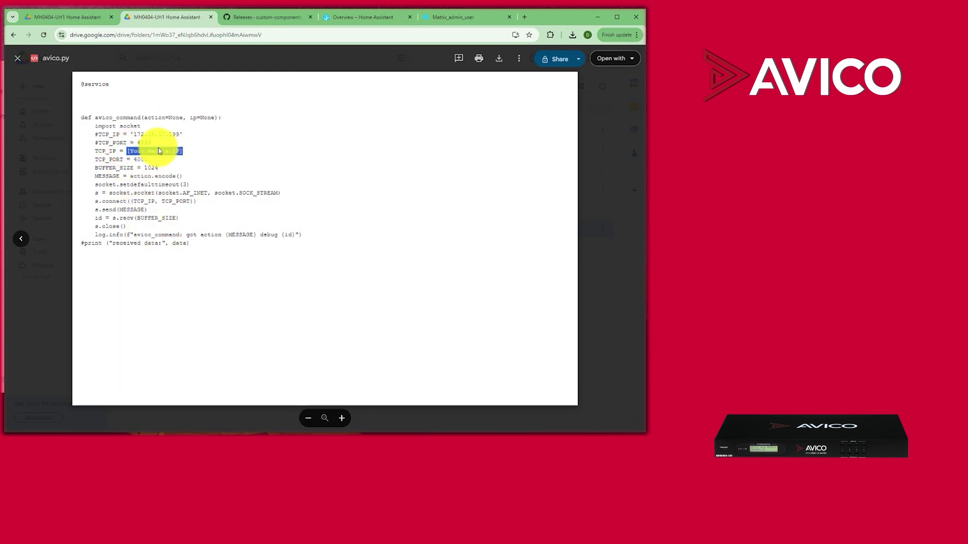
# Step: Check the TCP_IP address in the share's avico.py using Notepad, and close the file, the folder window and the Drive preview
pyautogui.click(9, 117)
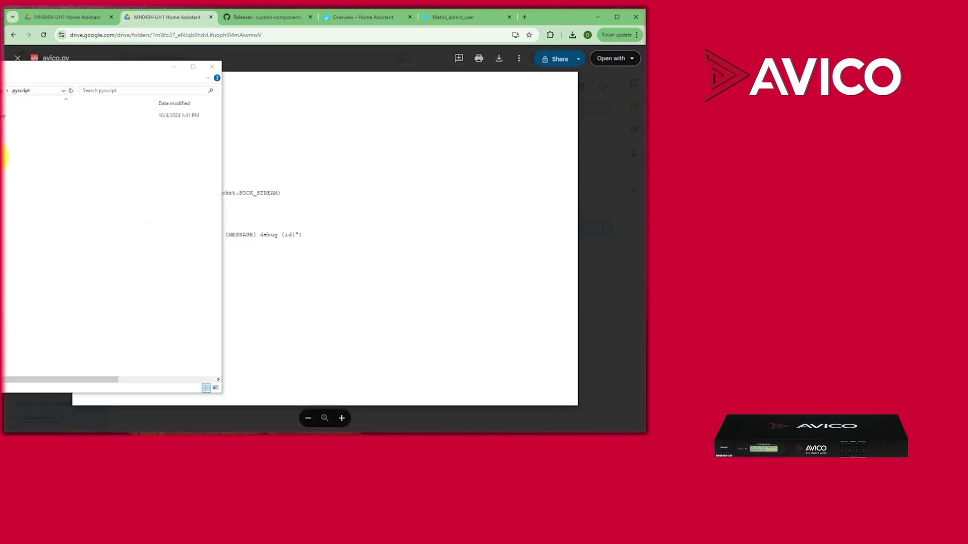
pyautogui.rightClick(8, 116)
pyautogui.click(19, 132)
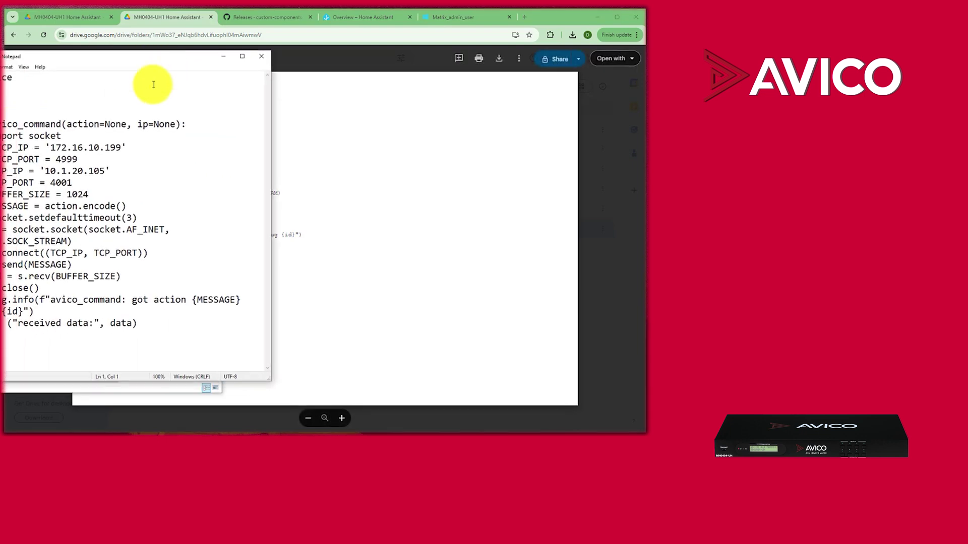
pyautogui.moveTo(49, 170); pyautogui.dragTo(111, 170)
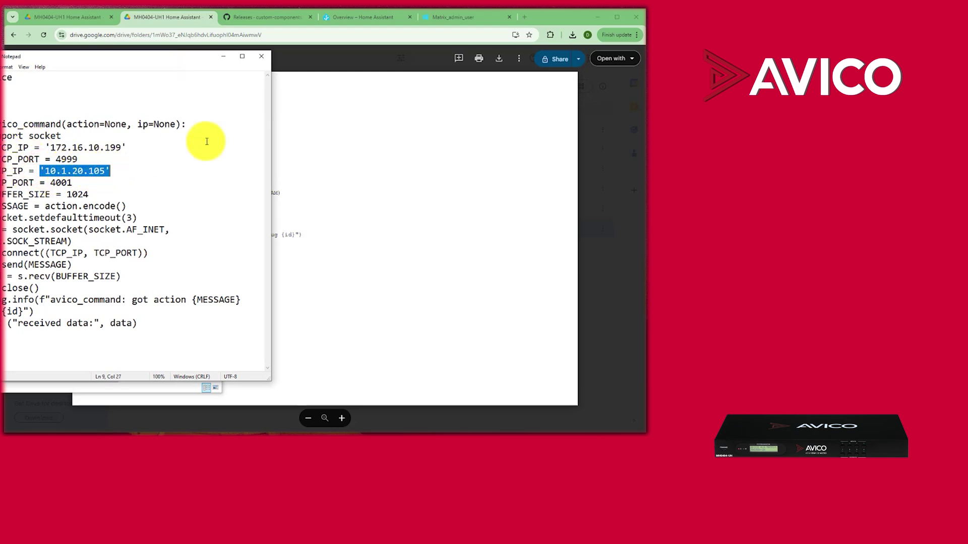
pyautogui.click(263, 57)
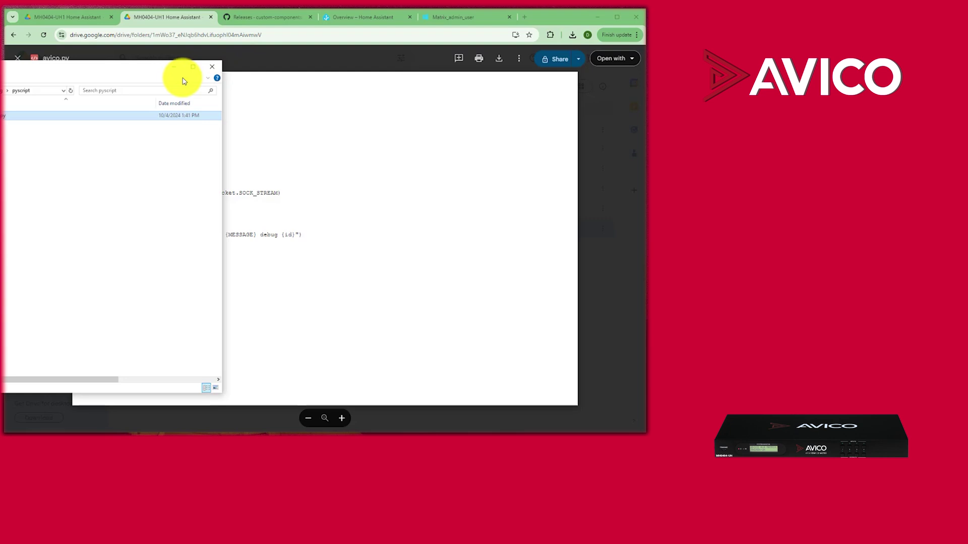
pyautogui.click(213, 67)
pyautogui.click(587, 111)
# Step: Switch to Home Assistant and create a new script from the automations and scenes settings
pyautogui.click(346, 18)
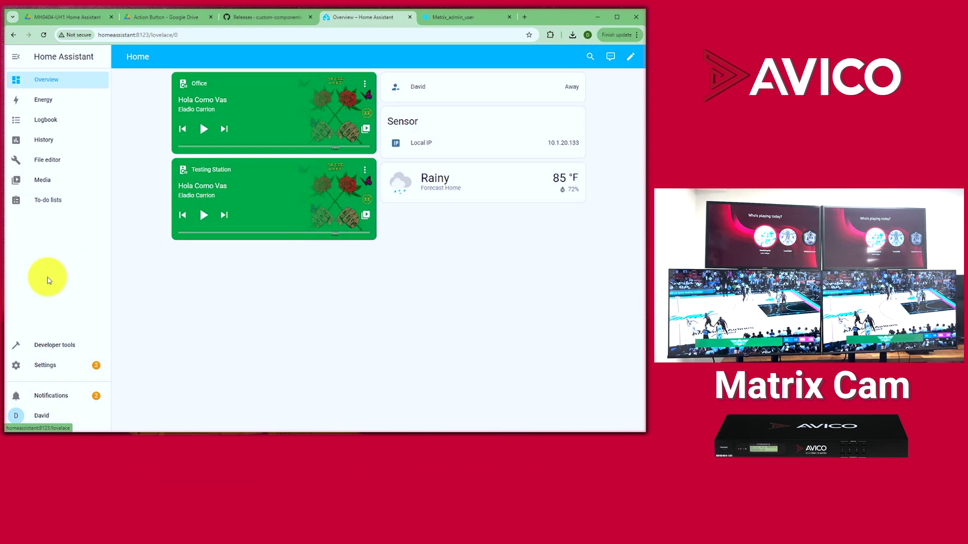
pyautogui.click(53, 371)
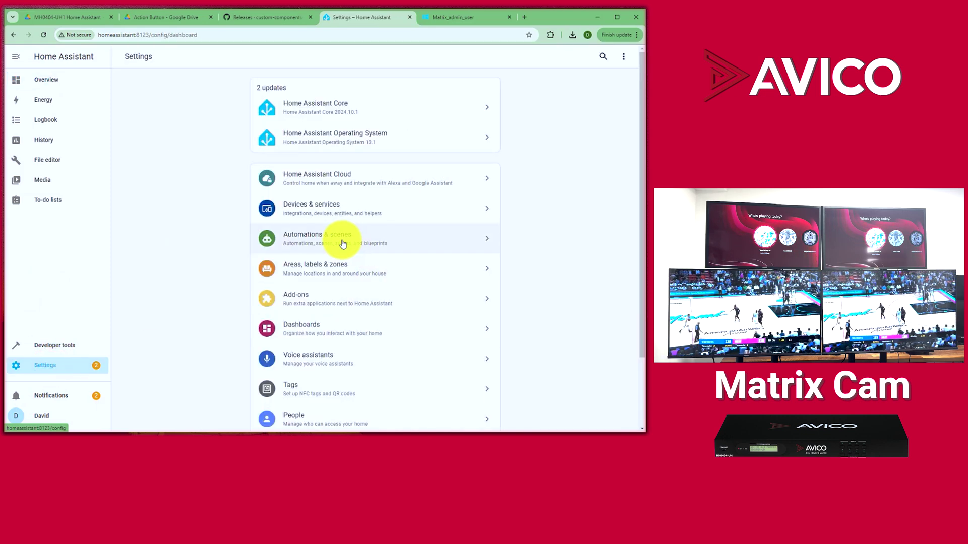
pyautogui.click(341, 243)
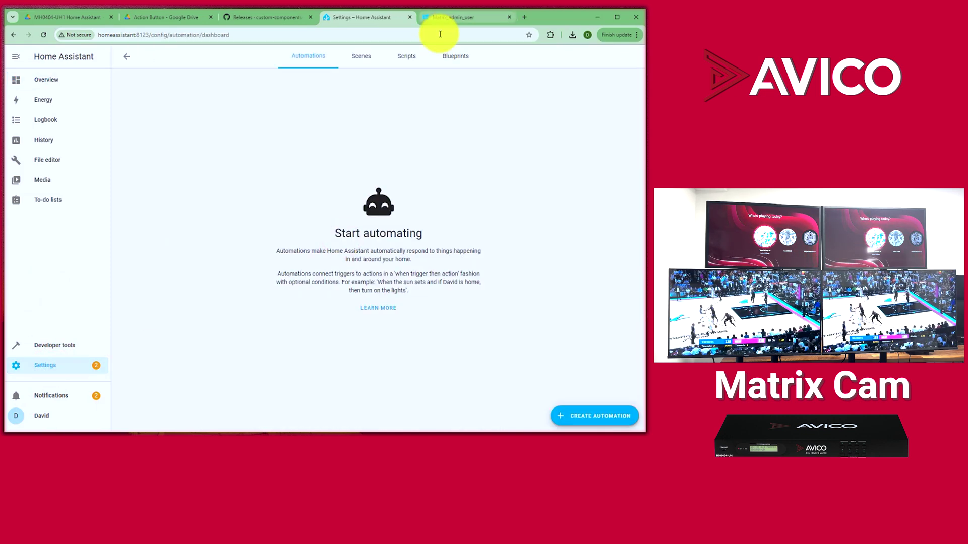
pyautogui.click(399, 60)
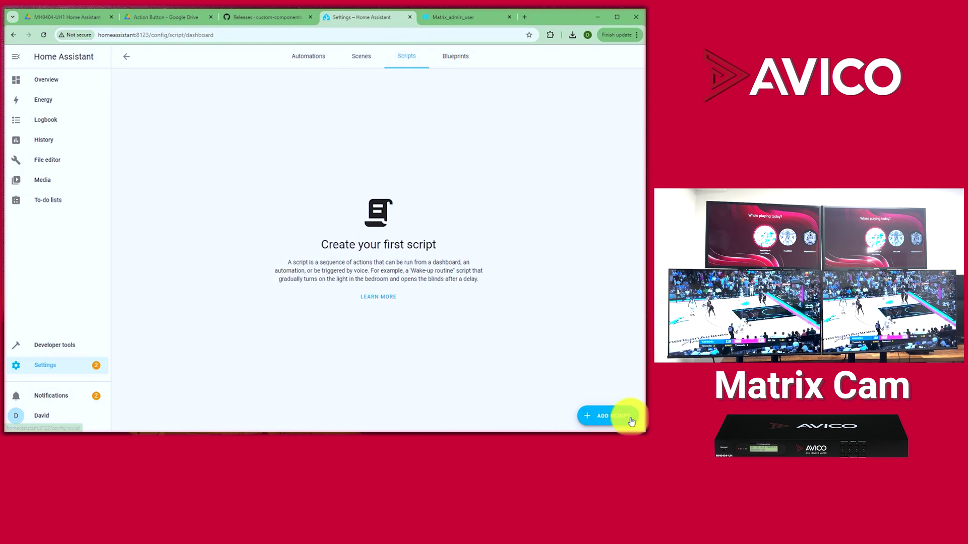
pyautogui.click(603, 416)
pyautogui.click(313, 227)
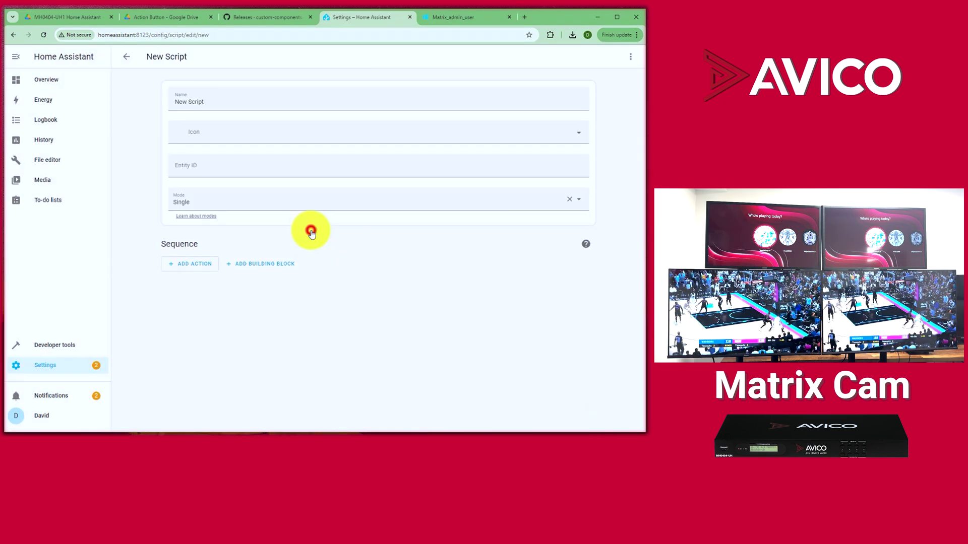
# Step: Name the new script "Power Off"
pyautogui.tripleClick(223, 101)
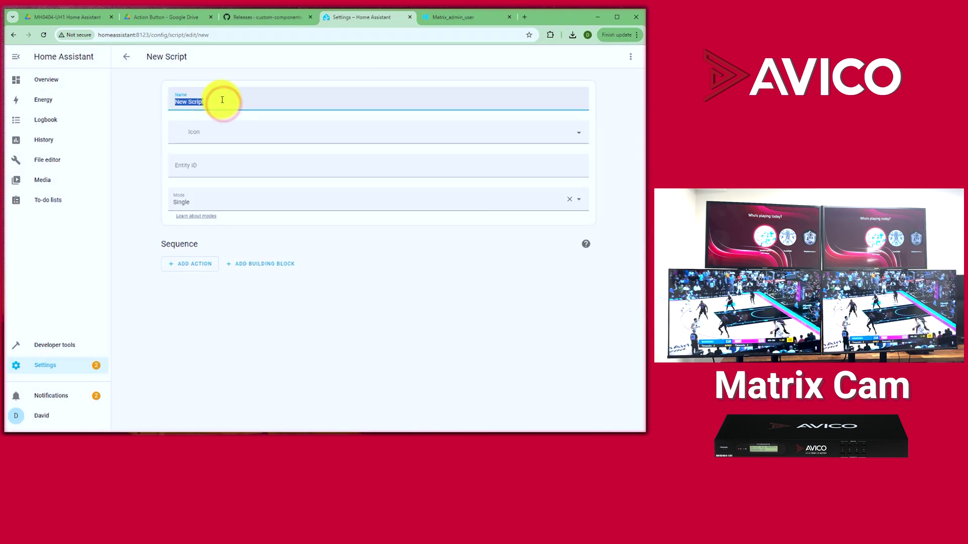
pyautogui.write('pO')
pyautogui.press('capslock')
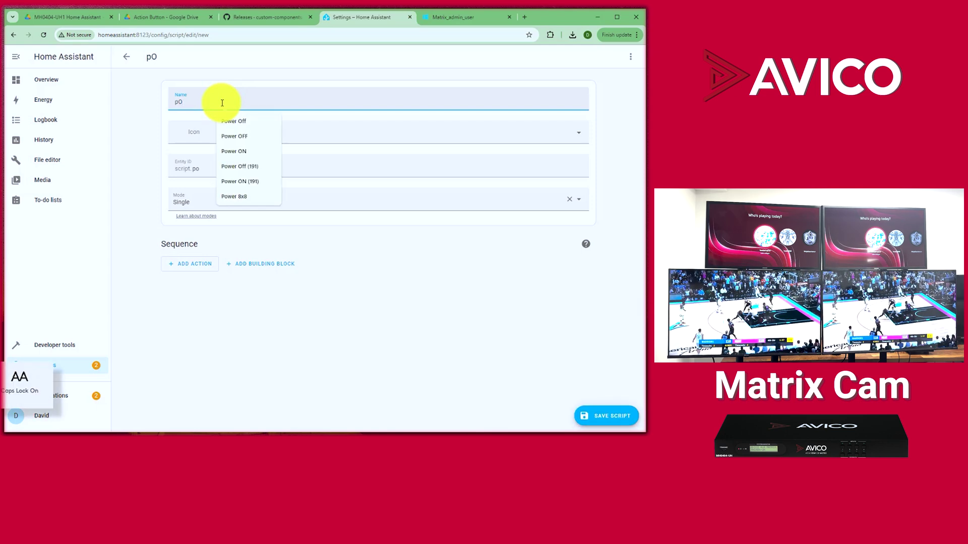
pyautogui.click(232, 121)
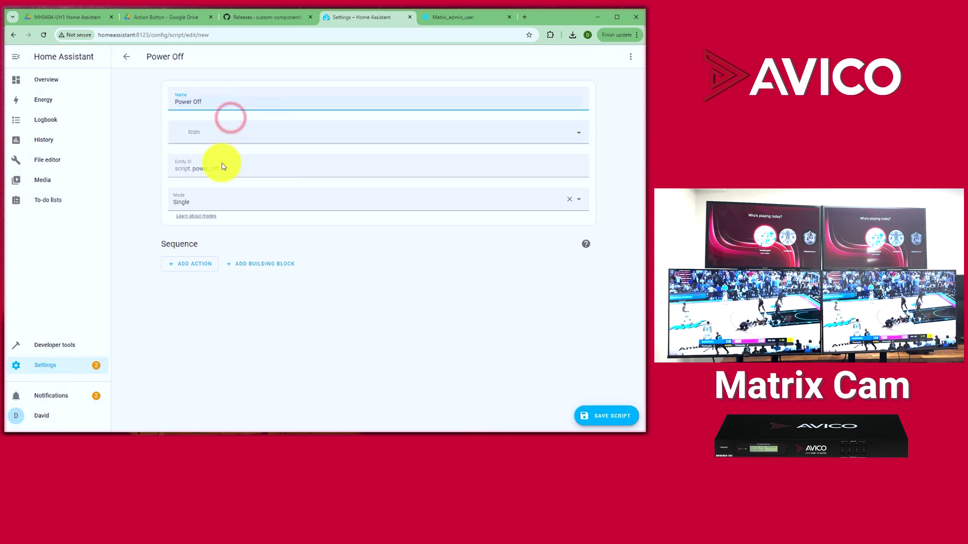
# Step: Add the "Pyscript Python scripting: avico_command" action to the script's sequence
pyautogui.click(185, 266)
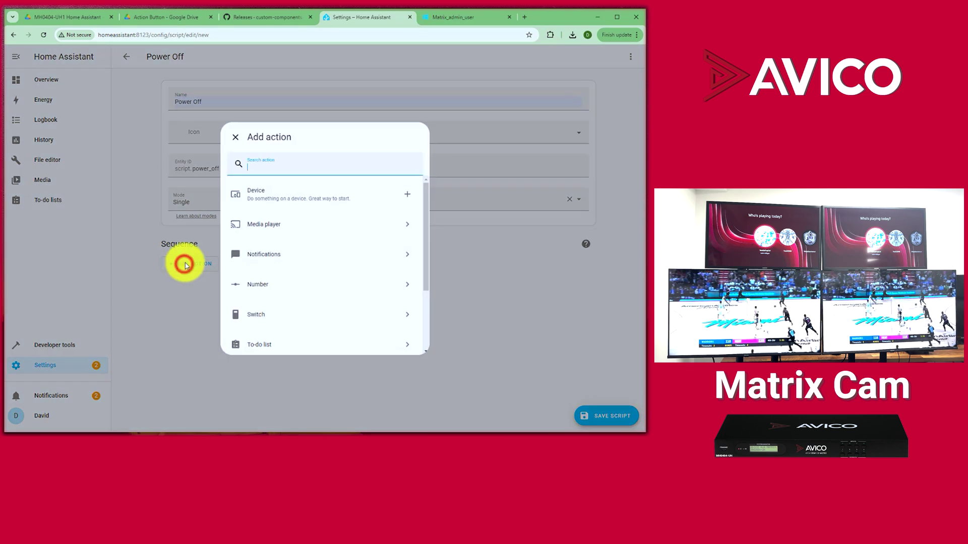
pyautogui.write('pyscr')
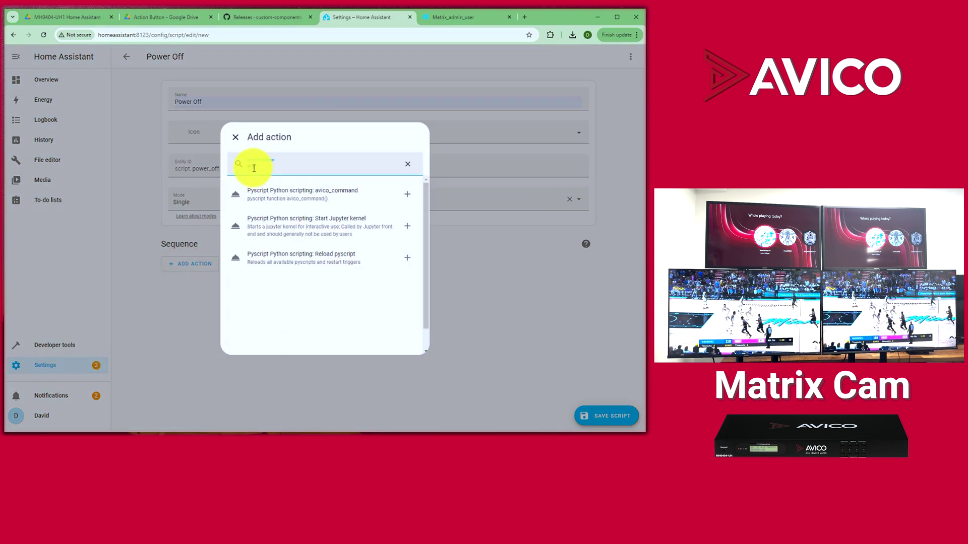
pyautogui.press('capslock')
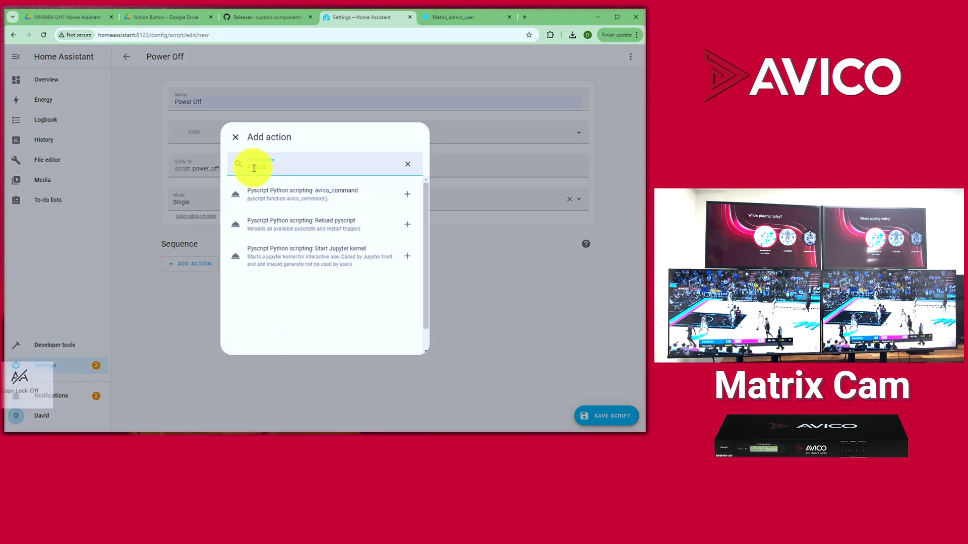
pyautogui.click(313, 204)
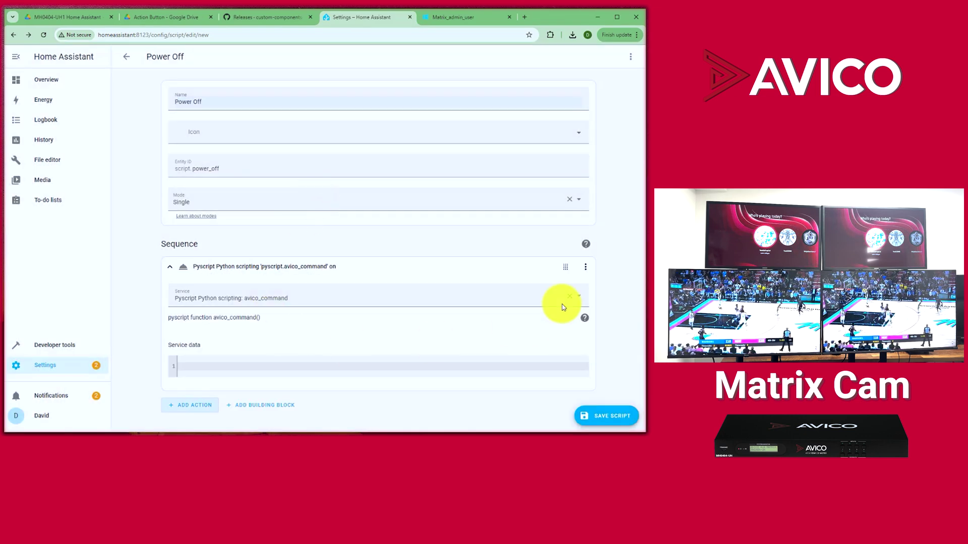
# Step: Switch the avico_command action to YAML editing and delete all of its existing code
pyautogui.click(586, 268)
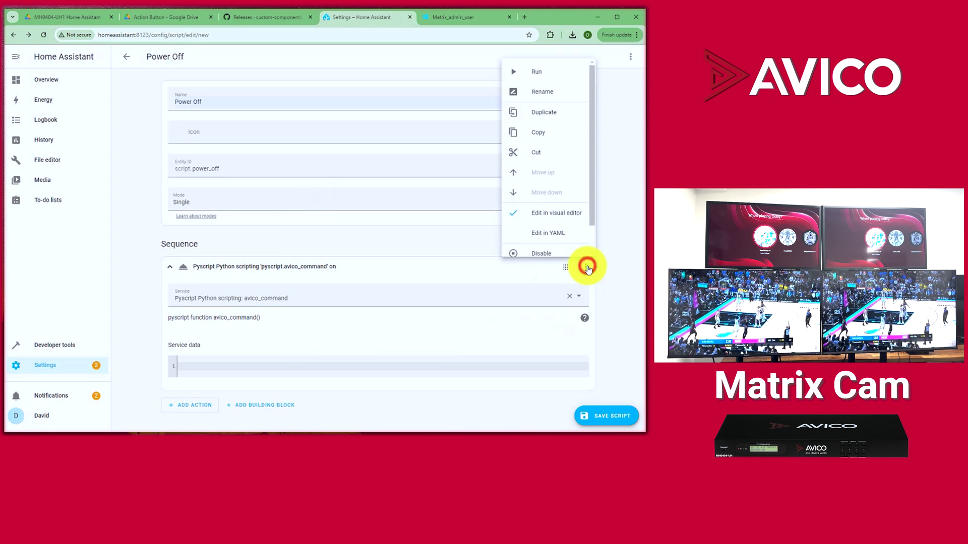
pyautogui.click(549, 237)
pyautogui.moveTo(216, 321); pyautogui.dragTo(149, 271)
pyautogui.press('BackSpace')
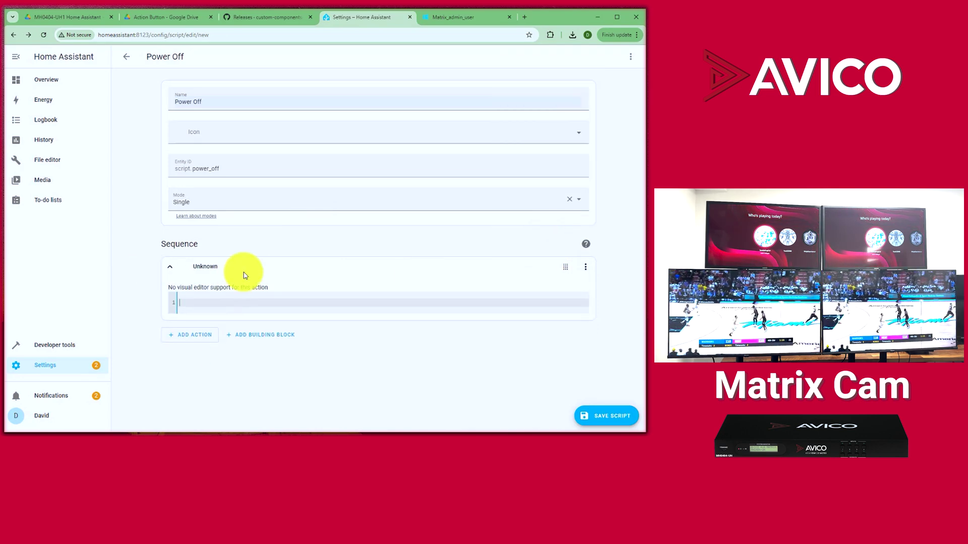
# Step: Copy the whole code snippet from "Action Button (add IP Command).txt" in the Drive folder Action Button
pyautogui.click(189, 20)
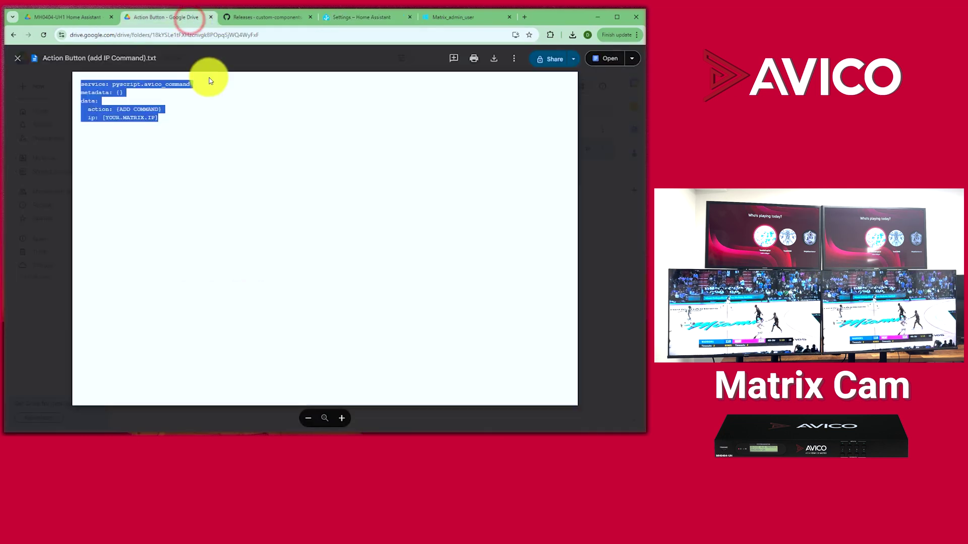
pyautogui.click(17, 58)
pyautogui.click(202, 91)
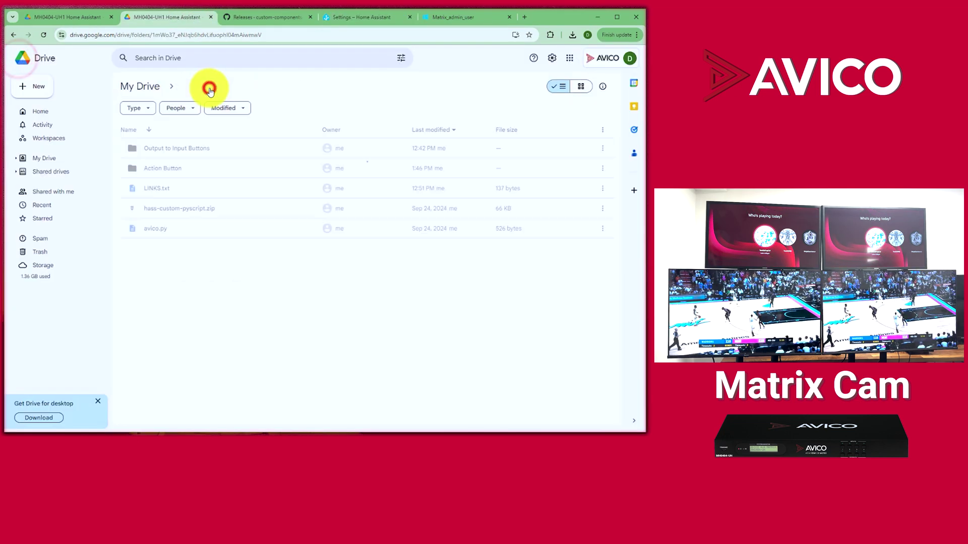
pyautogui.doubleClick(161, 169)
pyautogui.doubleClick(168, 151)
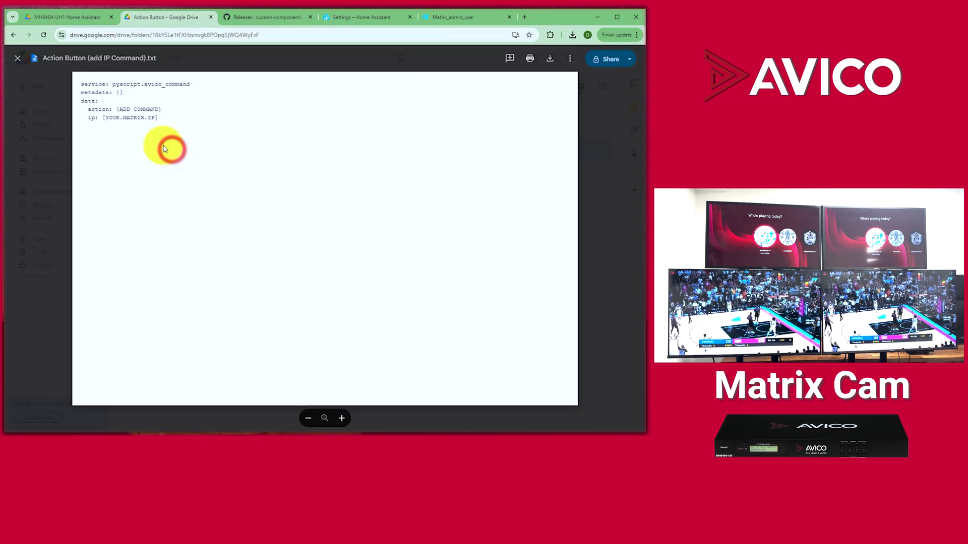
pyautogui.moveTo(161, 118); pyautogui.dragTo(76, 87)
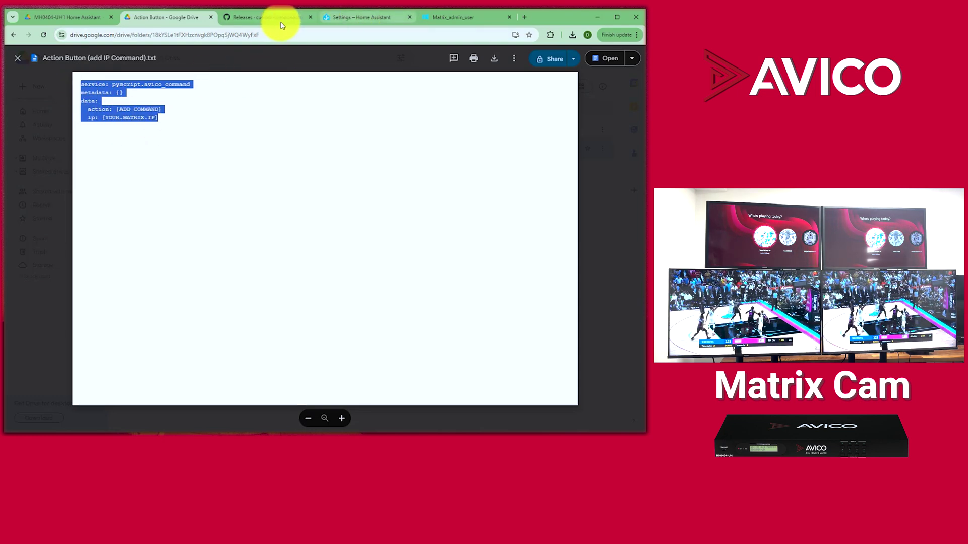
# Step: Paste the copied pyscript.avico_command snippet into the empty YAML editor of the Power Off script's action
pyautogui.click(351, 20)
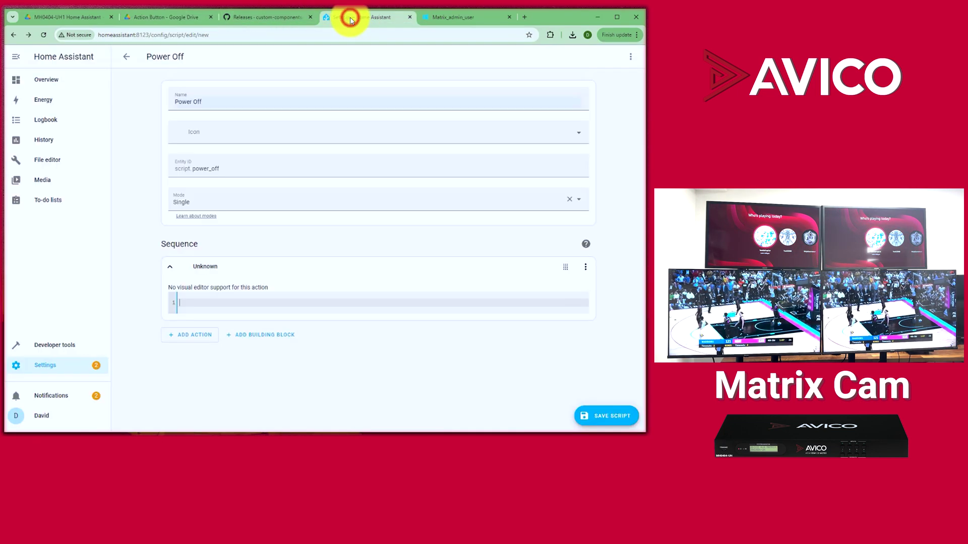
pyautogui.click(585, 272)
pyautogui.click(550, 236)
pyautogui.click(202, 306)
pyautogui.write('action: pyscript.avico_command metadata: {} data:   command: {ADD COMMAND}   ip: [YOUR.MATRIX.IP]')
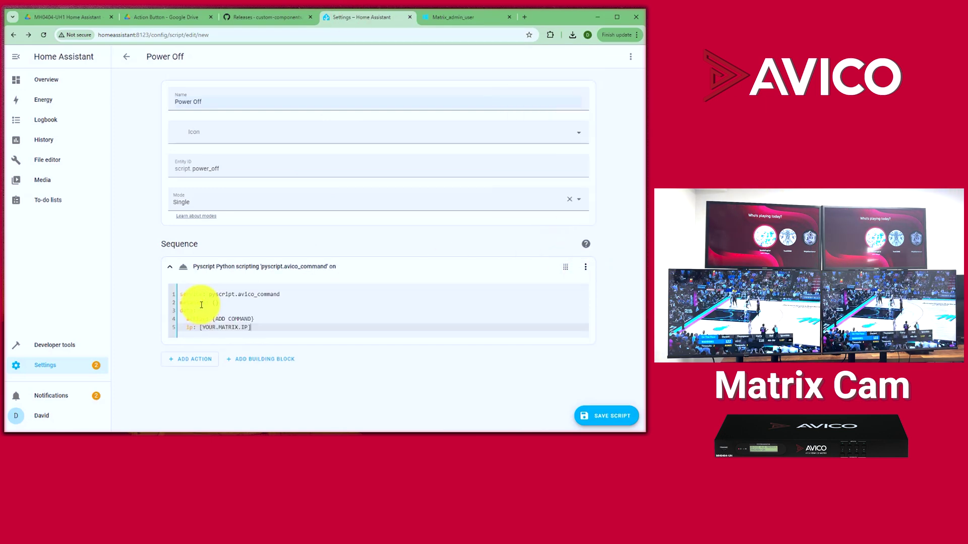
# Step: Replace the {ADD COMMAND} placeholder on the action line with PWOFF
pyautogui.click(212, 319)
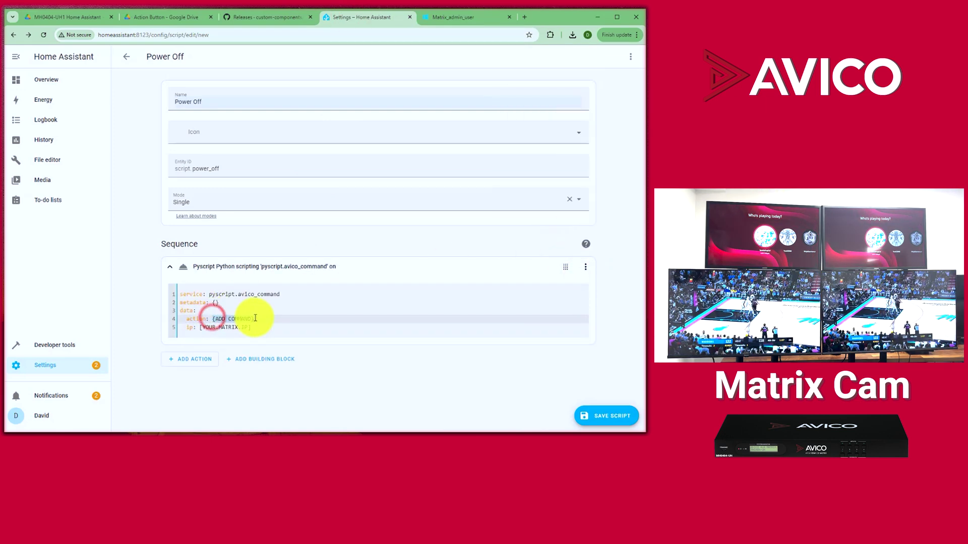
pyautogui.press('capslock')
pyautogui.write('P')
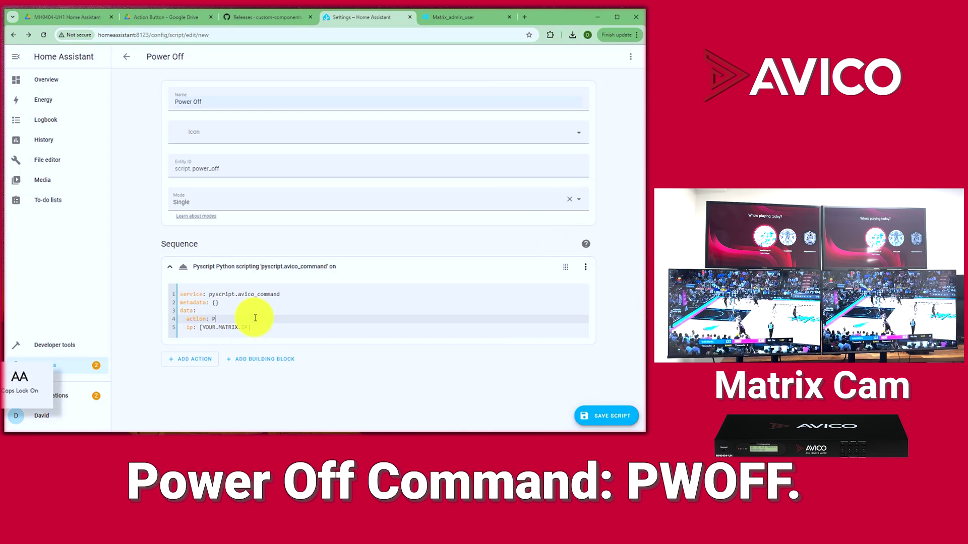
pyautogui.write('WOFF')
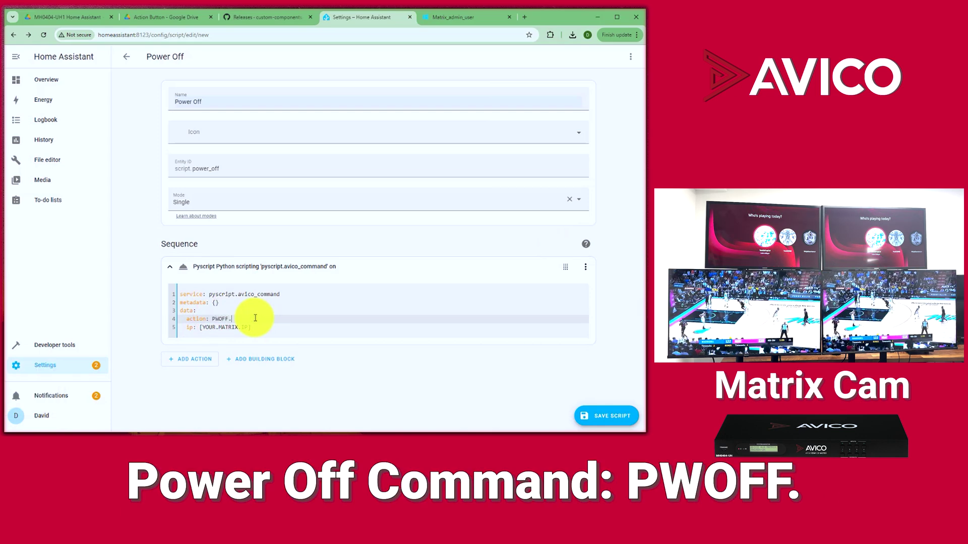
pyautogui.write('.')
# Step: Replace the [YOUR.MATRIX.IP] placeholder with 10.1.20.105, save the script and return to the scripts list
pyautogui.moveTo(199, 330); pyautogui.dragTo(253, 331)
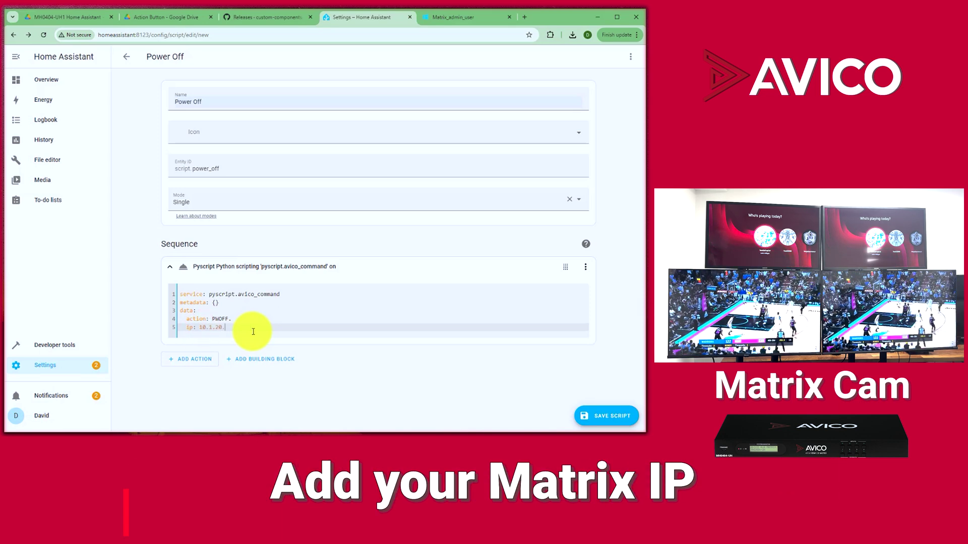
pyautogui.write('10.1.20.105')
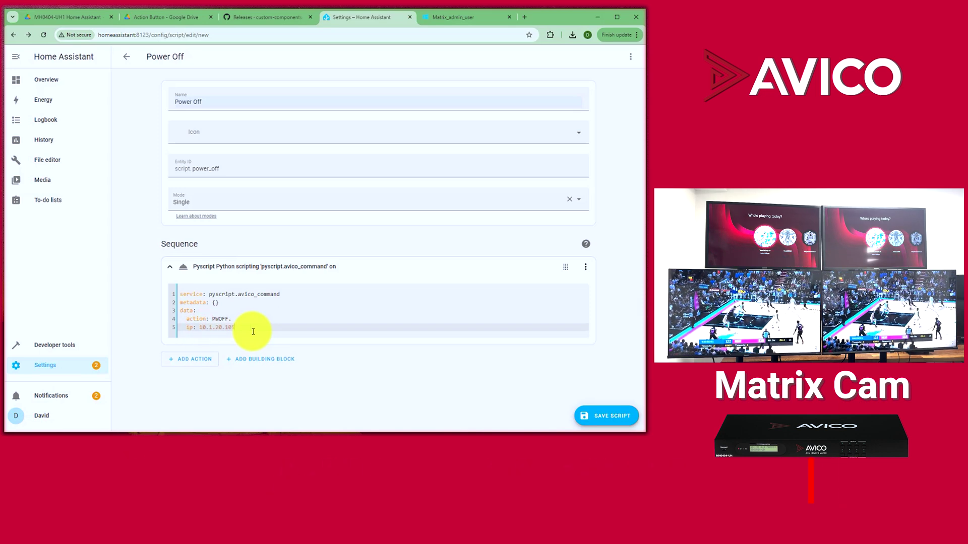
pyautogui.click(589, 416)
pyautogui.click(127, 57)
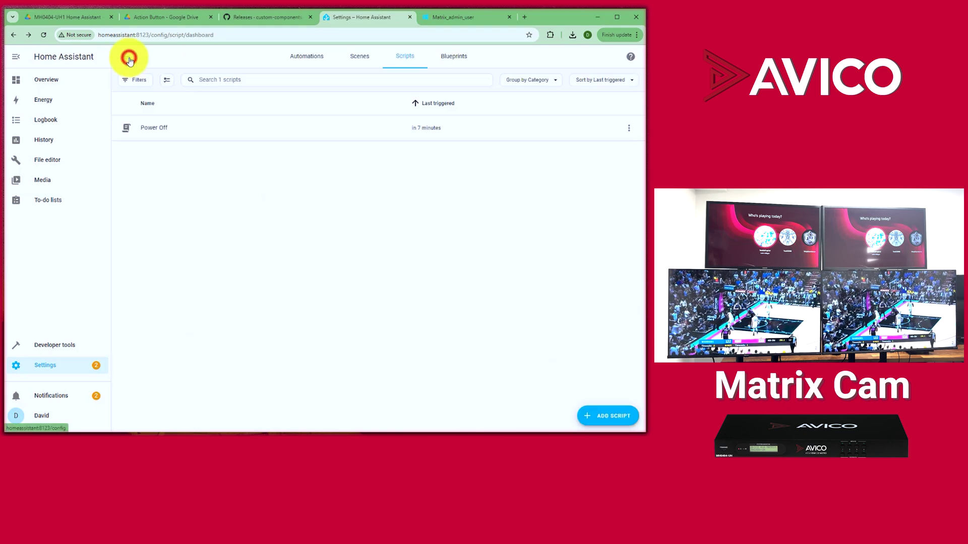
# Step: Run the Power Off script from the scripts list
pyautogui.click(629, 128)
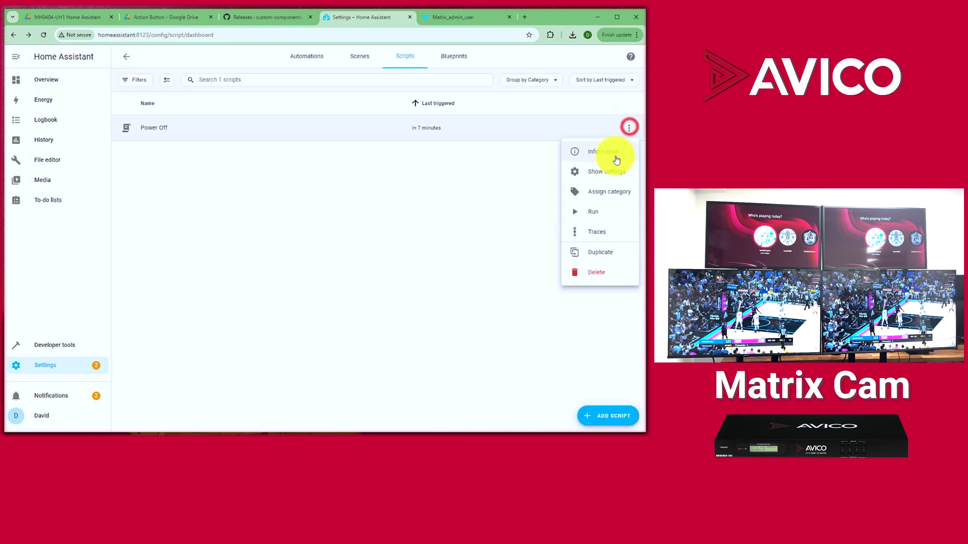
pyautogui.click(599, 213)
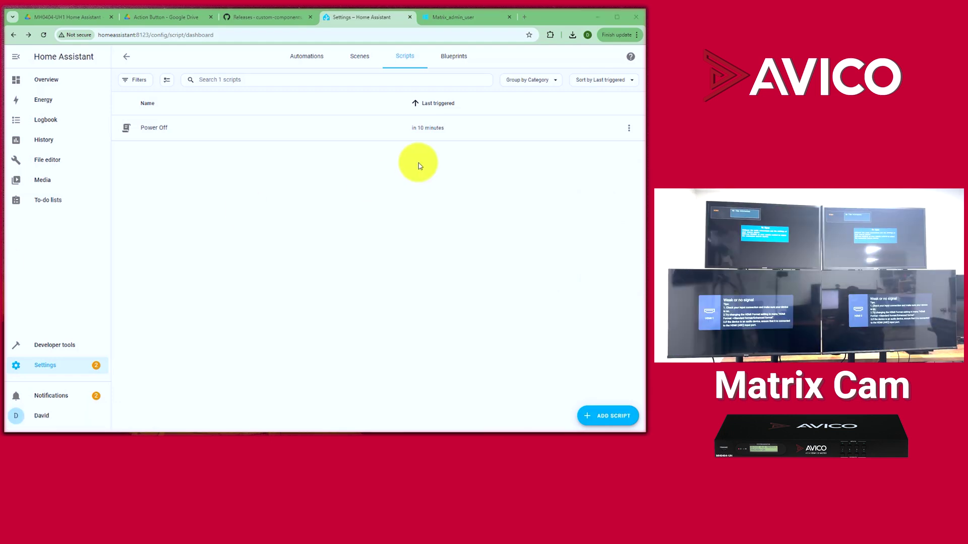
# Step: Duplicate the Power Off script and name the copy Power ON
pyautogui.click(628, 131)
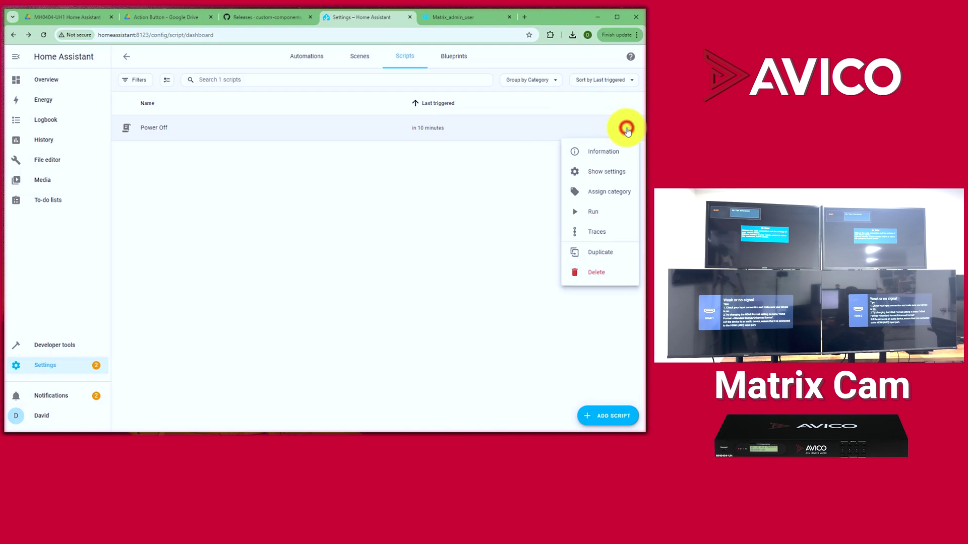
pyautogui.click(600, 257)
pyautogui.moveTo(246, 103); pyautogui.dragTo(198, 111)
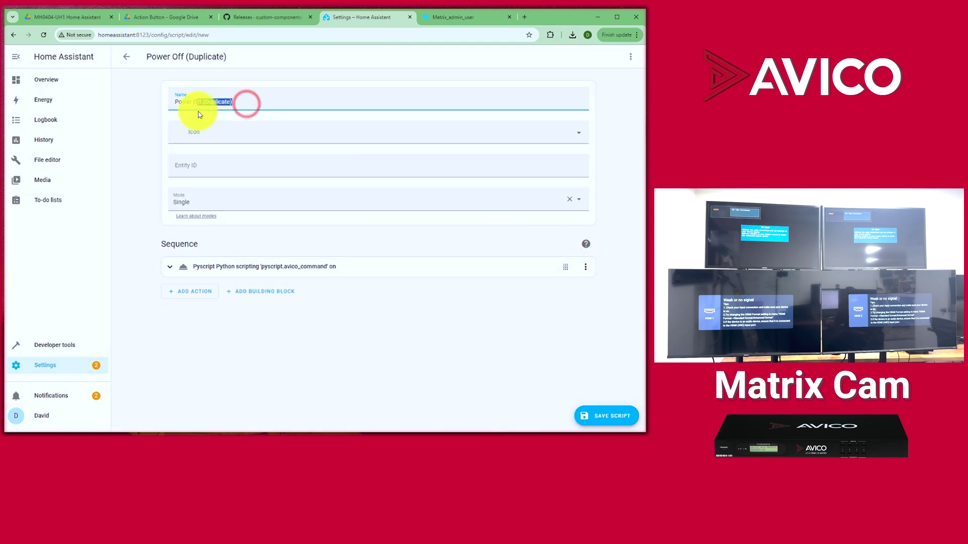
pyautogui.write('N')
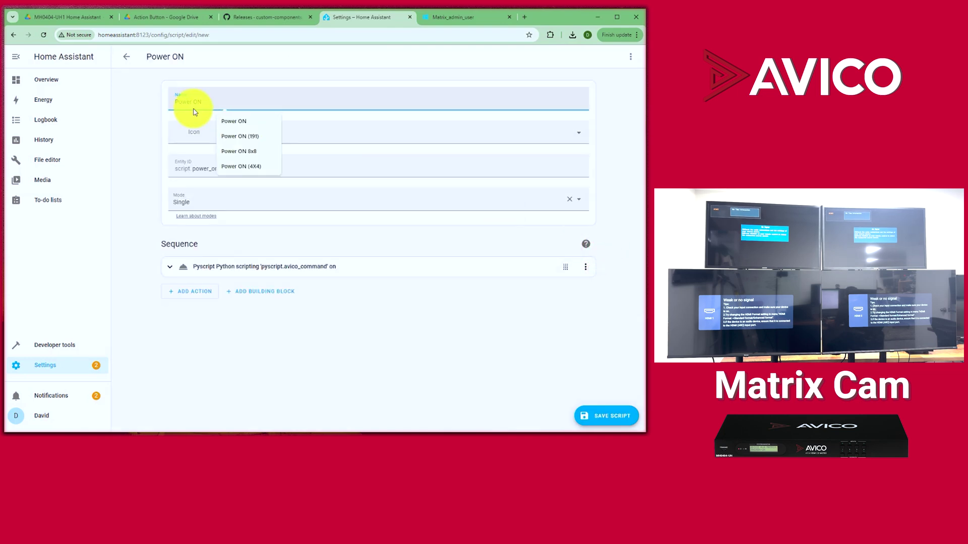
pyautogui.click(129, 146)
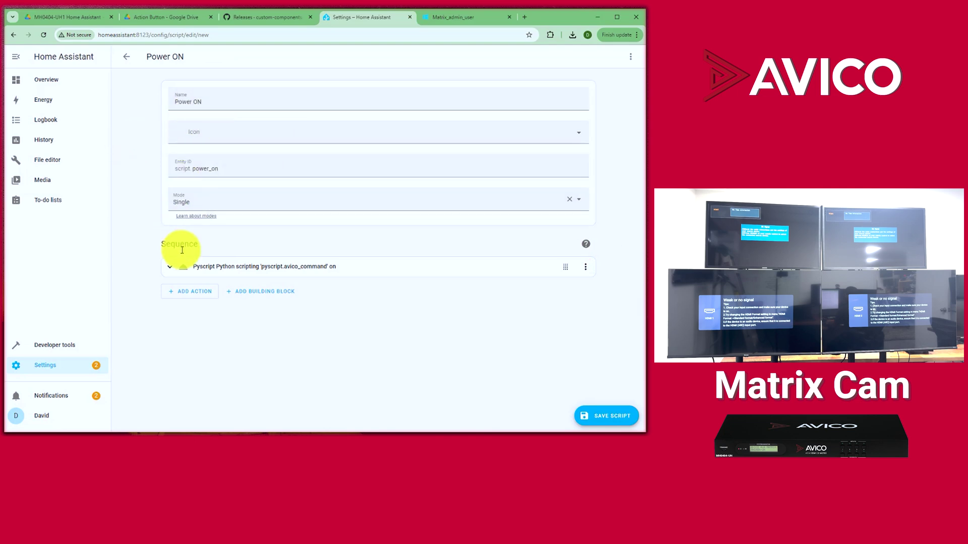
# Step: Expand the Power ON script's pyscript.avico_command action, show it as YAML and change its action command to "PWON." with the trailing period
pyautogui.click(170, 270)
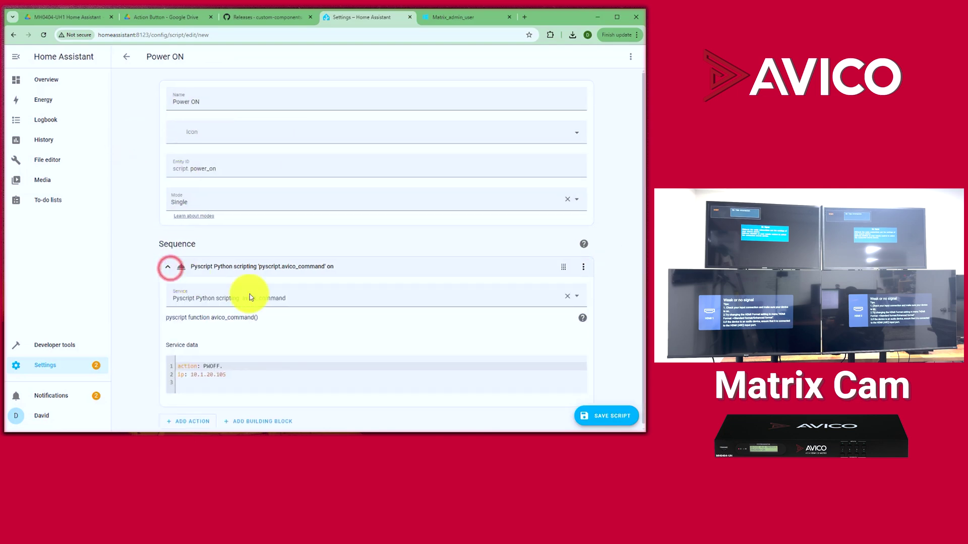
pyautogui.click(581, 267)
pyautogui.click(549, 233)
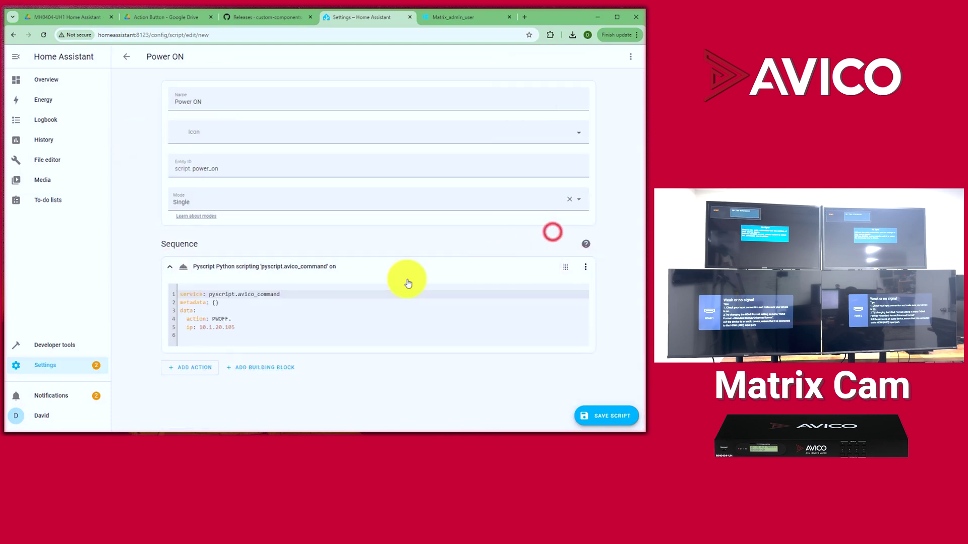
pyautogui.click(229, 319)
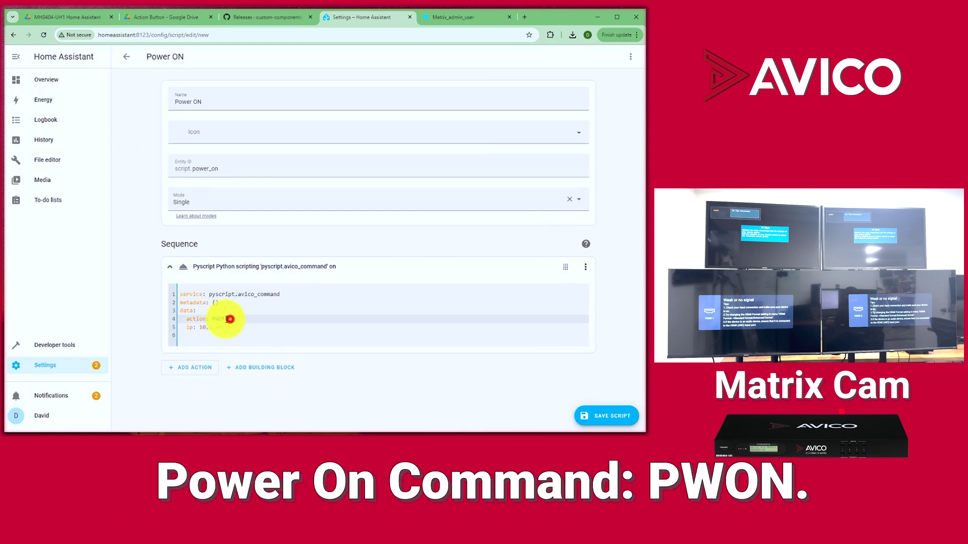
pyautogui.press('BackSpace')
pyautogui.press('BackSpace')
pyautogui.write('N.')
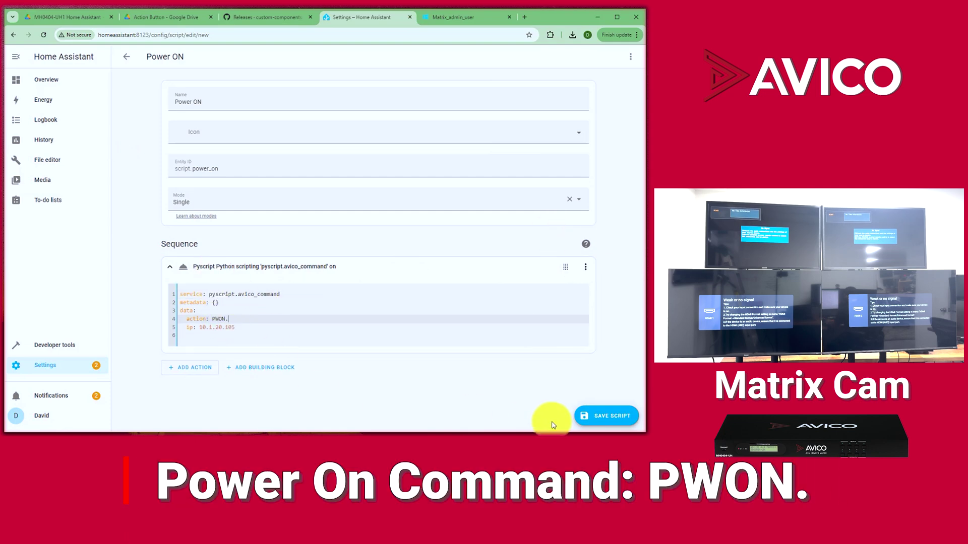
# Step: Save the Power ON script and run it from the scripts list
pyautogui.click(584, 415)
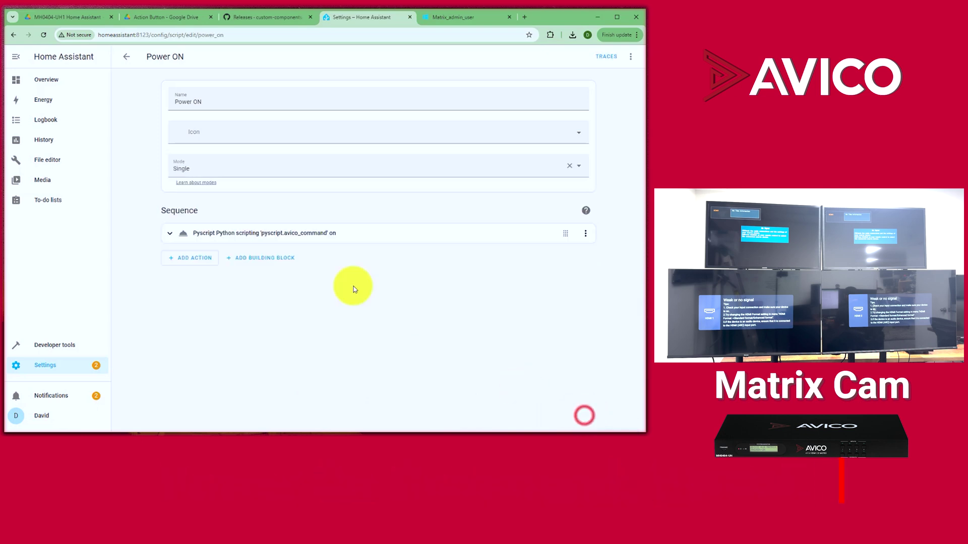
pyautogui.click(125, 57)
pyautogui.click(629, 128)
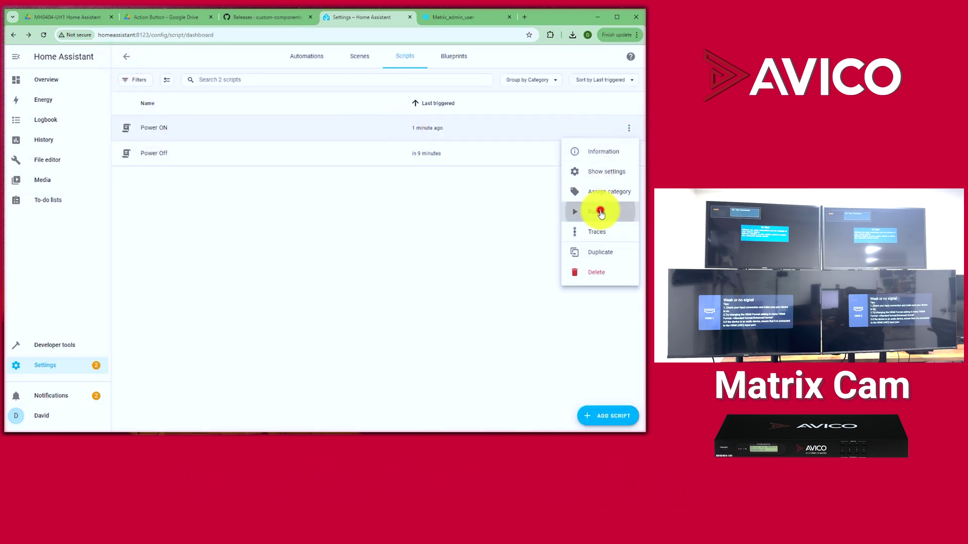
pyautogui.click(598, 211)
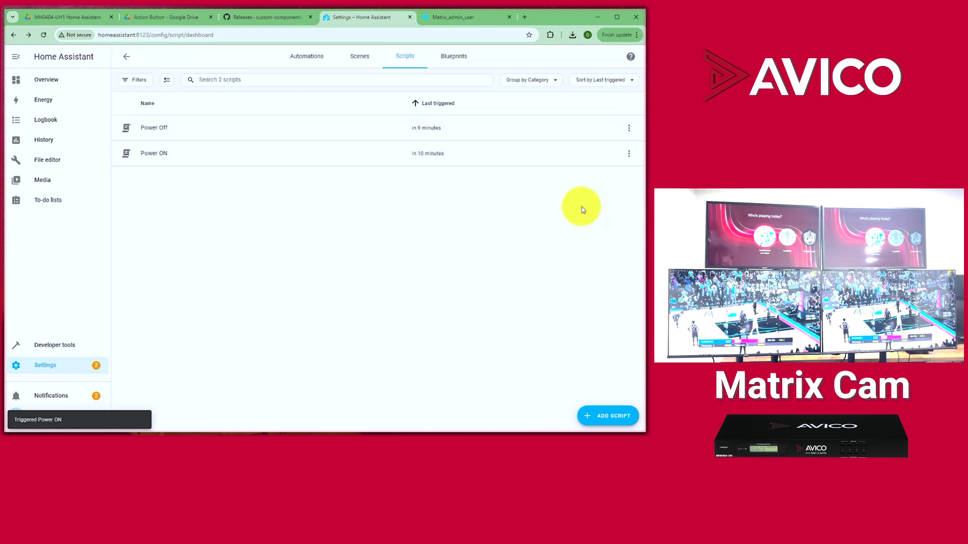
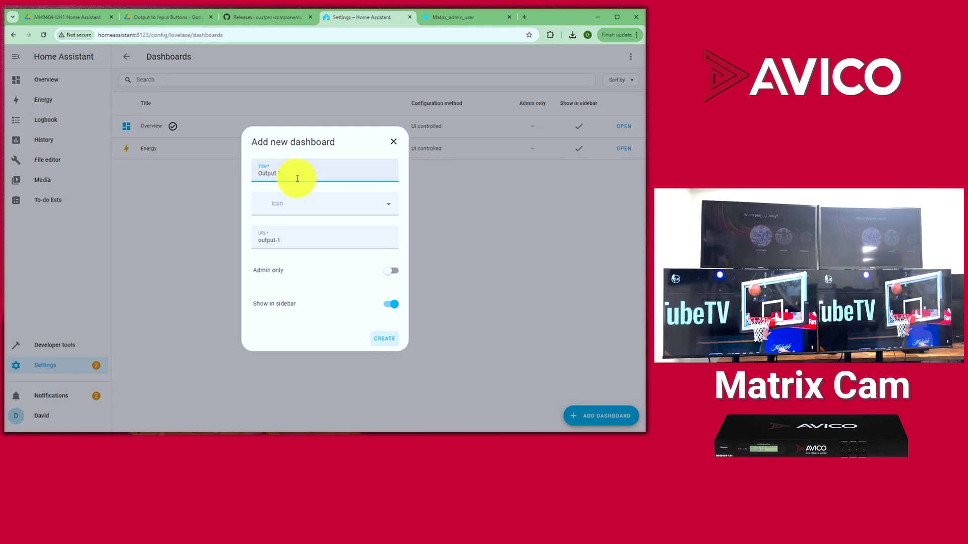
# Step: Create the new dashboard titled Output 1 with URL output-1 and open it in edit mode
pyautogui.click(388, 345)
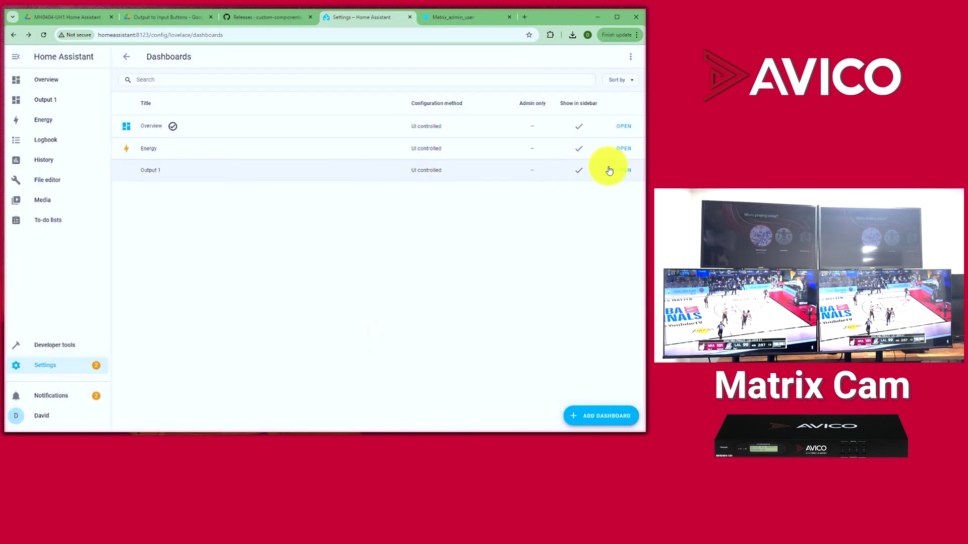
pyautogui.click(623, 171)
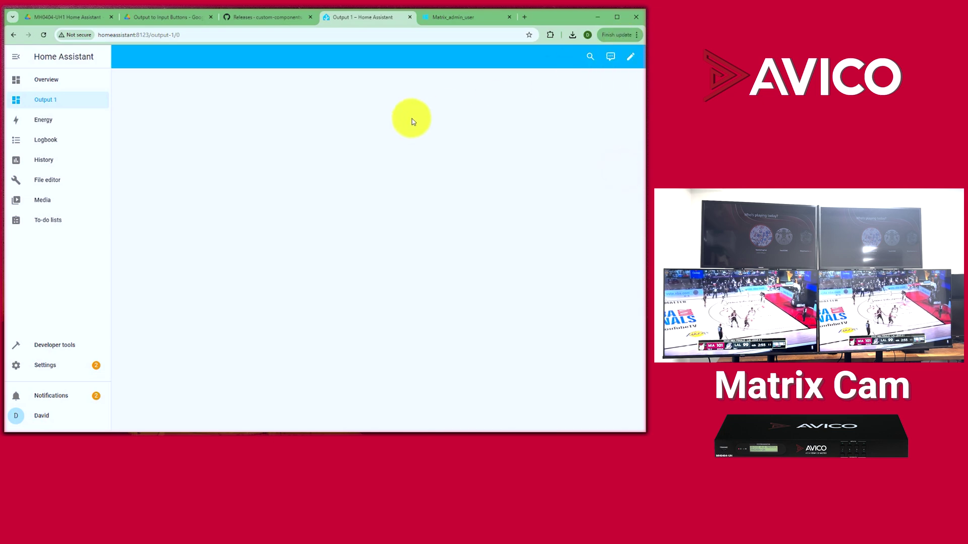
pyautogui.click(630, 59)
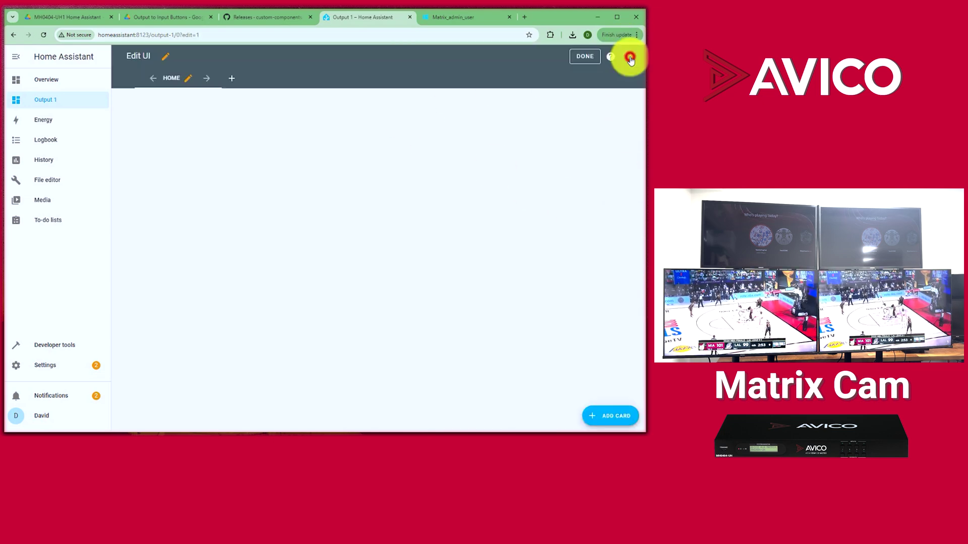
# Step: Open the Output 1 dashboard's raw configuration and delete all of its default content
pyautogui.click(630, 59)
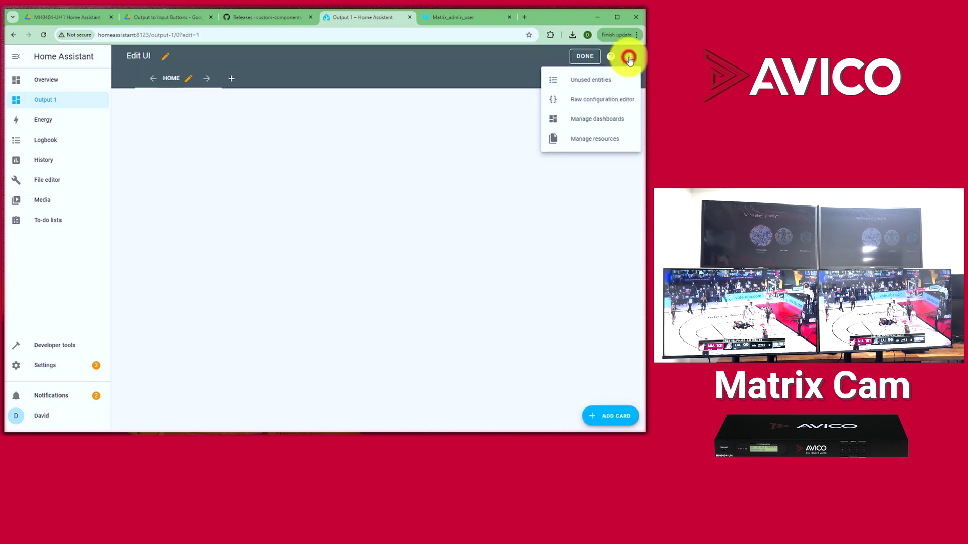
pyautogui.click(589, 103)
pyautogui.moveTo(183, 108); pyautogui.dragTo(78, 65)
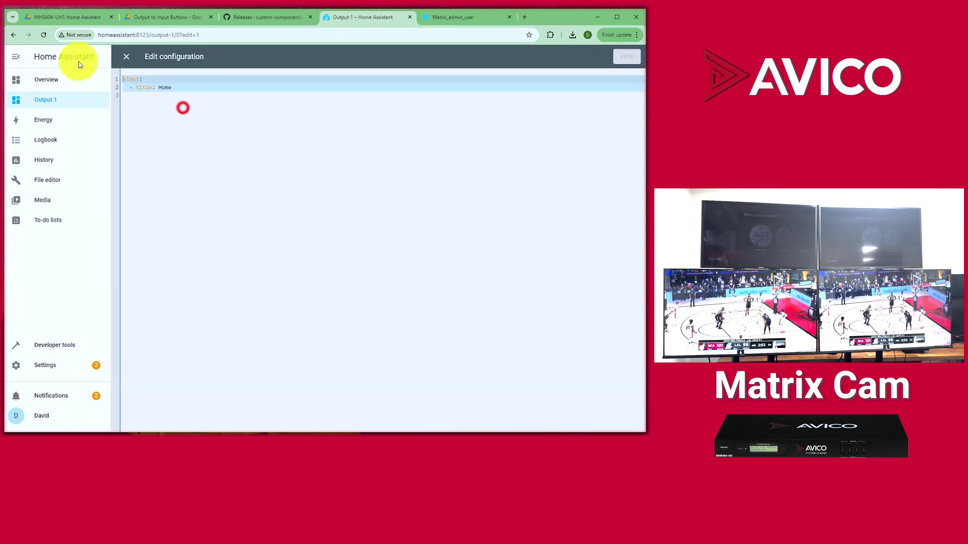
pyautogui.press('Delete')
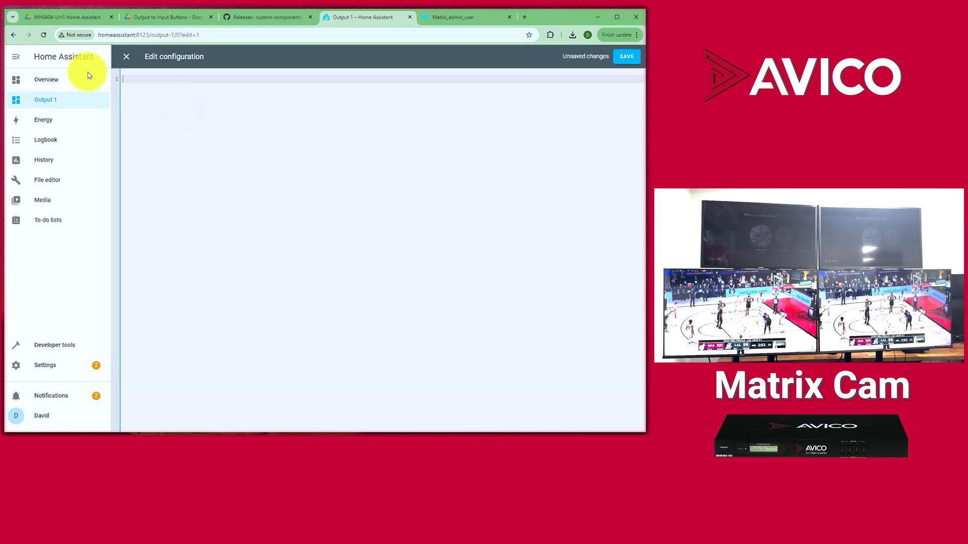
# Step: Copy the whole content of "Output 1 to Input Buttons (add your IP).txt" from the Drive folder Output to Input Buttons
pyautogui.click(183, 16)
pyautogui.click(22, 62)
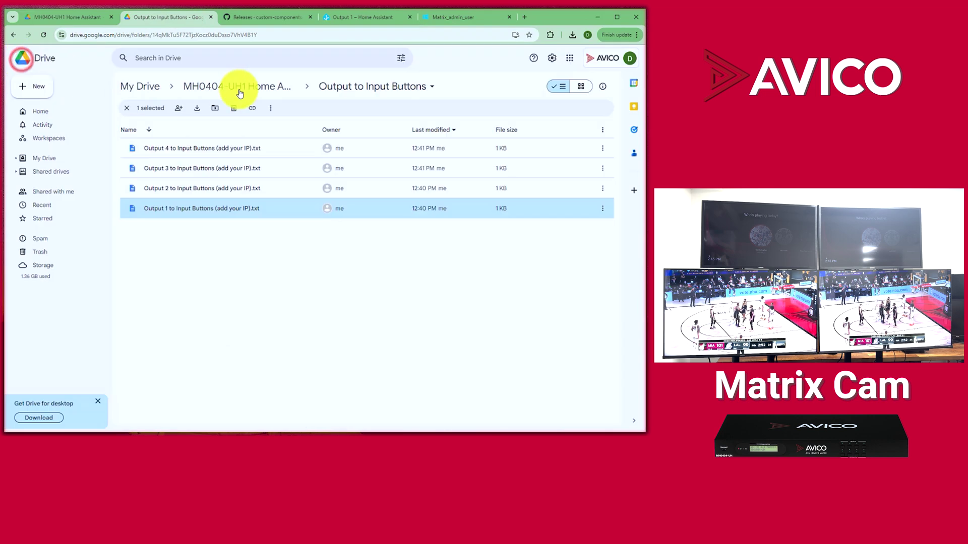
pyautogui.click(233, 86)
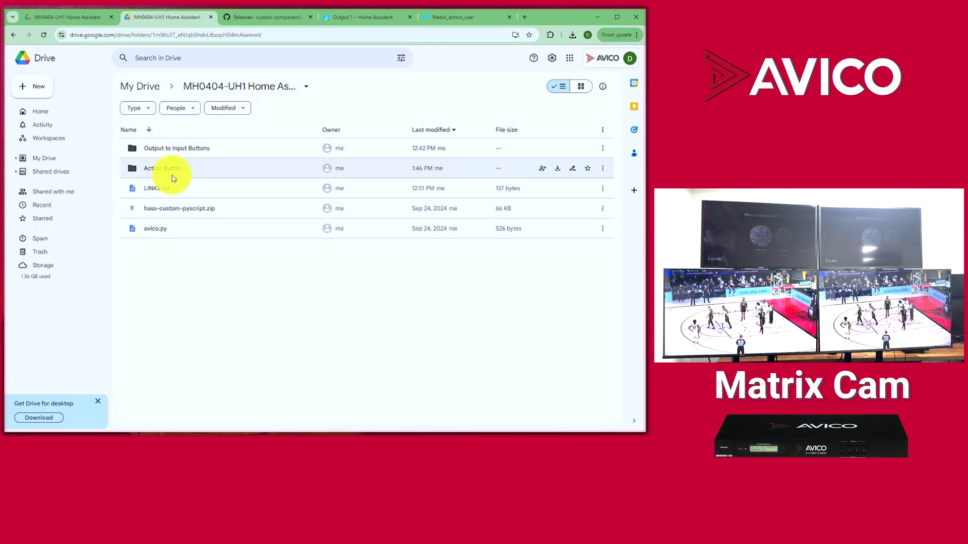
pyautogui.doubleClick(192, 149)
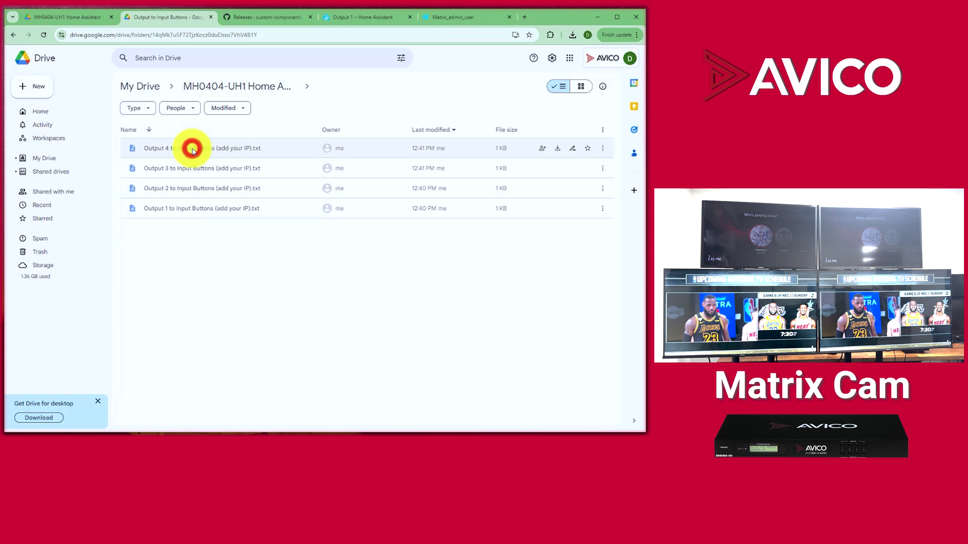
pyautogui.doubleClick(205, 210)
pyautogui.hotkey('ctrl', 'a')
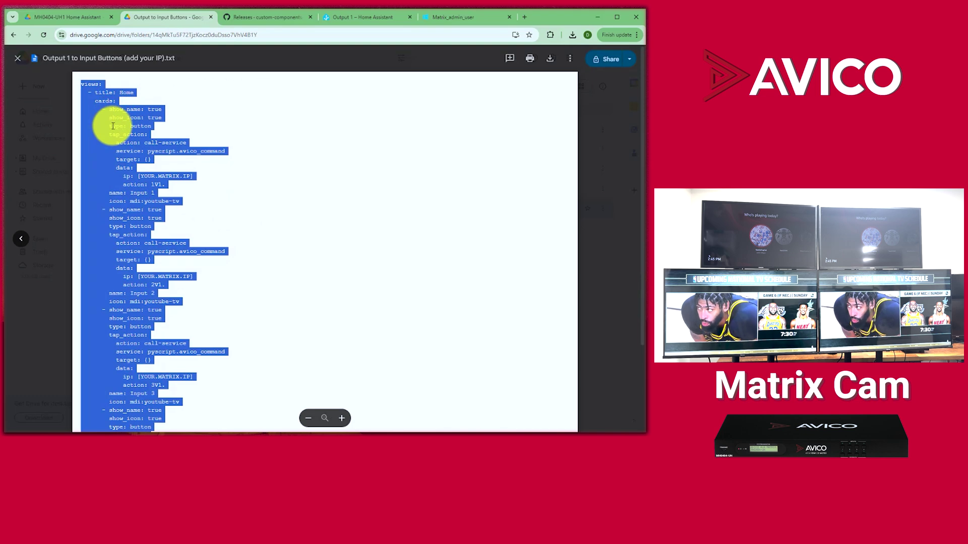
# Step: Paste the copied button configuration into the emptied raw configuration of the Output 1 dashboard in Home Assistant
pyautogui.click(352, 17)
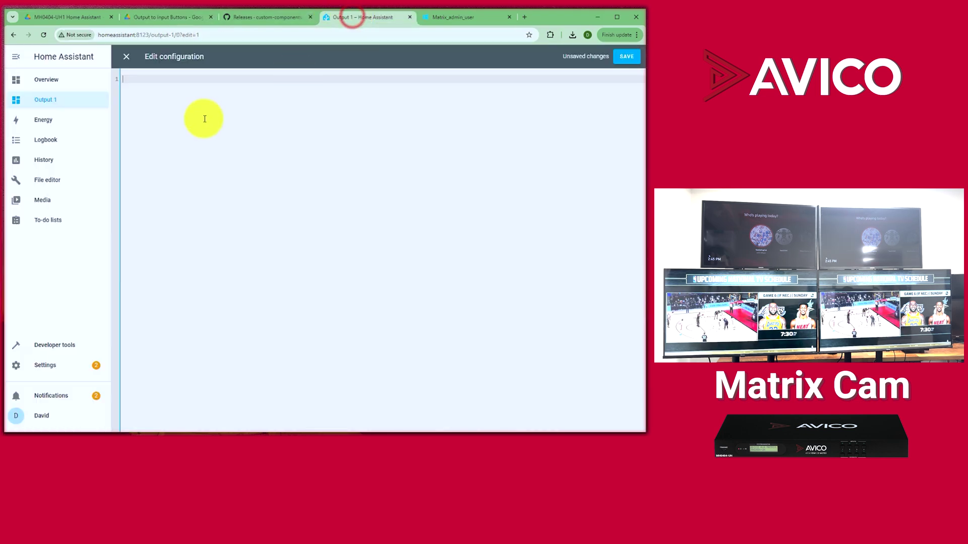
pyautogui.hotkey('ctrl', 'v')
pyautogui.scroll(10, 210, 141)
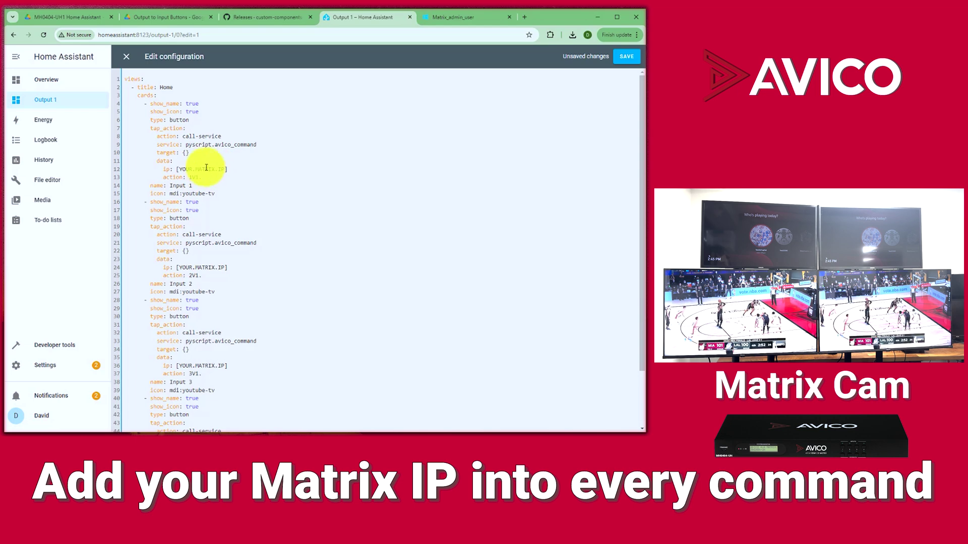
# Step: Replace the [YOUR.MATRIX.IP] placeholder with 10.1.20.105 for the Input 1 and Input 2 buttons
pyautogui.moveTo(227, 169); pyautogui.dragTo(176, 172)
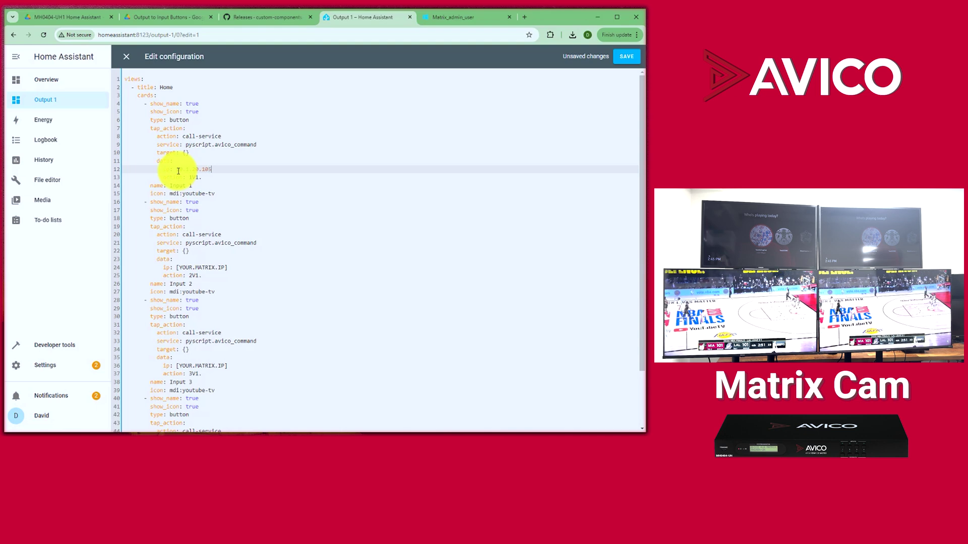
pyautogui.moveTo(177, 168); pyautogui.dragTo(209, 170)
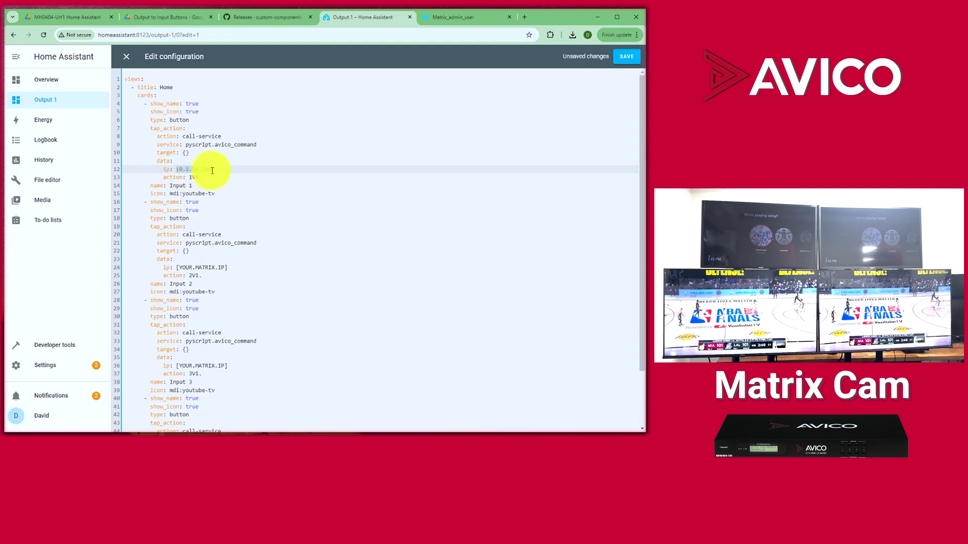
pyautogui.moveTo(176, 267); pyautogui.dragTo(215, 267)
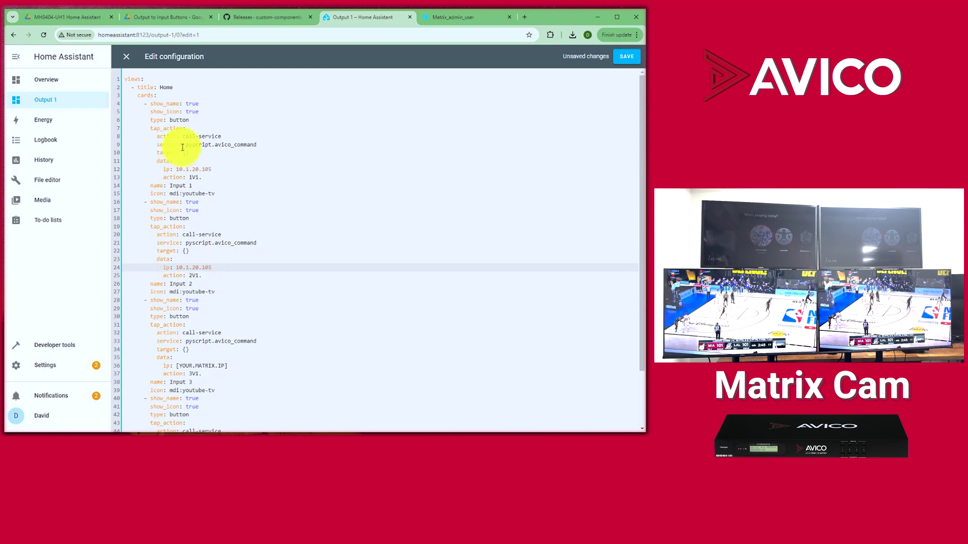
# Step: Replace the [YOUR.MATRIX.IP] placeholder with 10.1.20.105 for the Input 3 and Input 4 buttons, then save and close the configuration
pyautogui.scroll(-1, 186, 202)
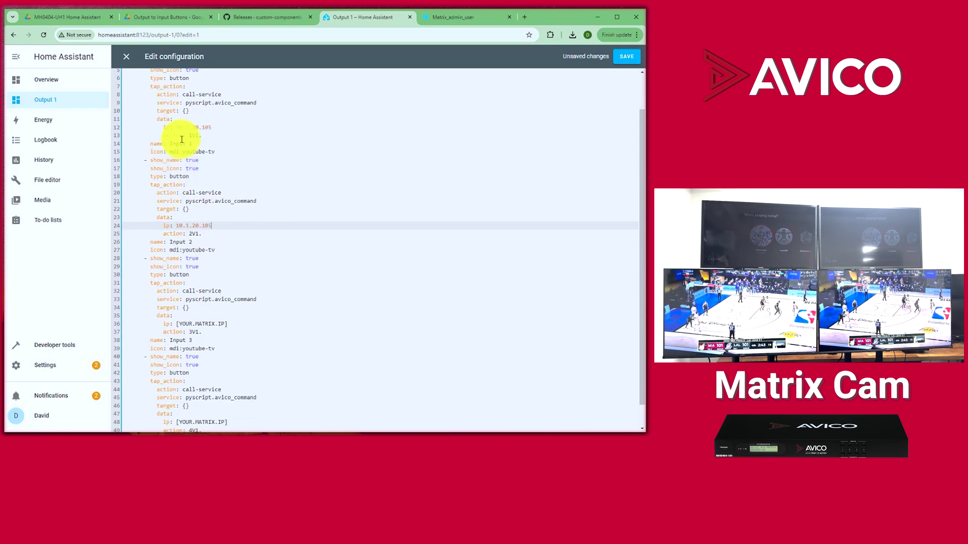
pyautogui.scroll(-1, 207, 225)
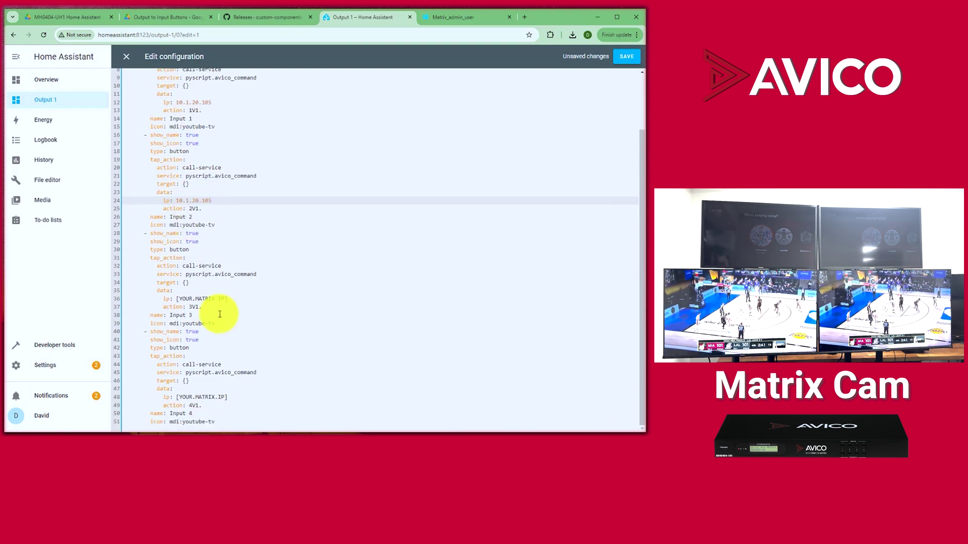
pyautogui.moveTo(177, 298); pyautogui.dragTo(230, 300)
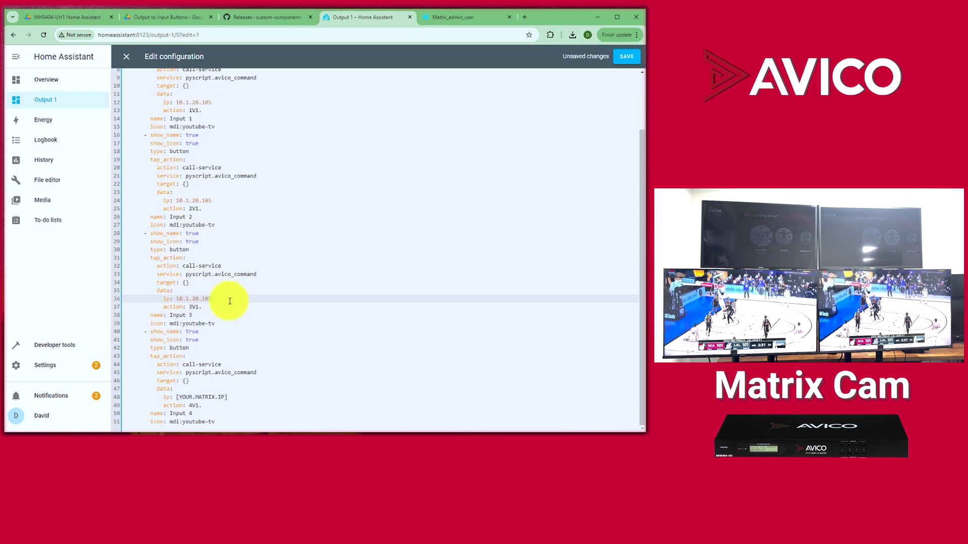
pyautogui.moveTo(176, 396); pyautogui.dragTo(227, 400)
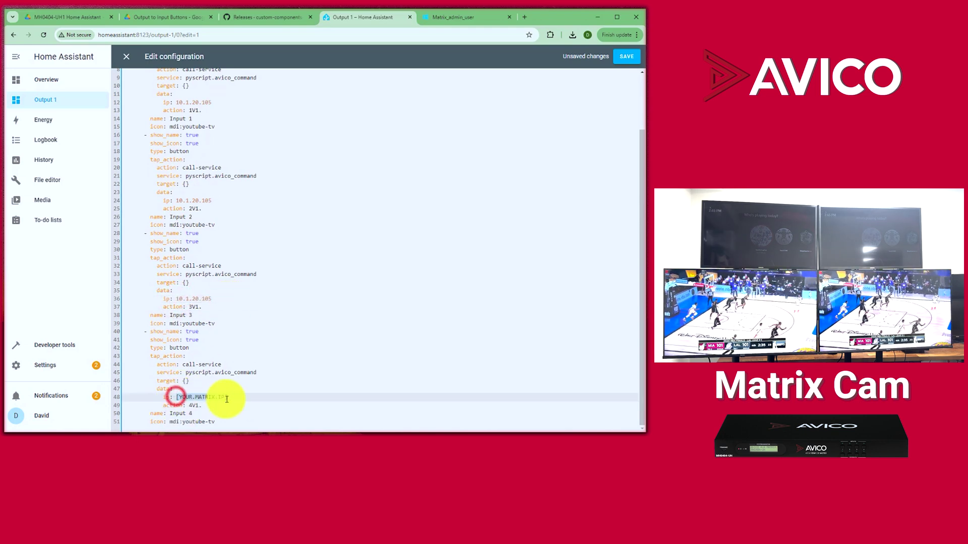
pyautogui.click(630, 62)
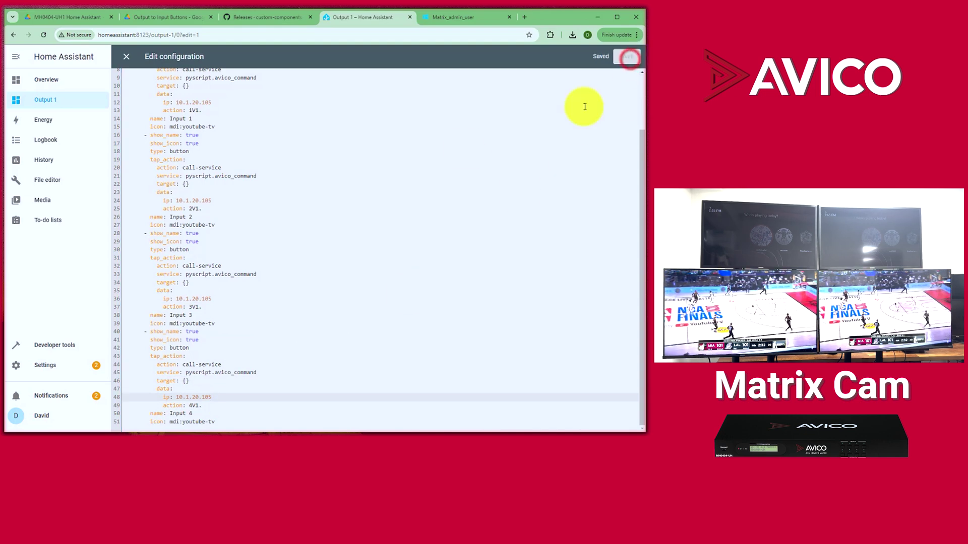
pyautogui.click(127, 57)
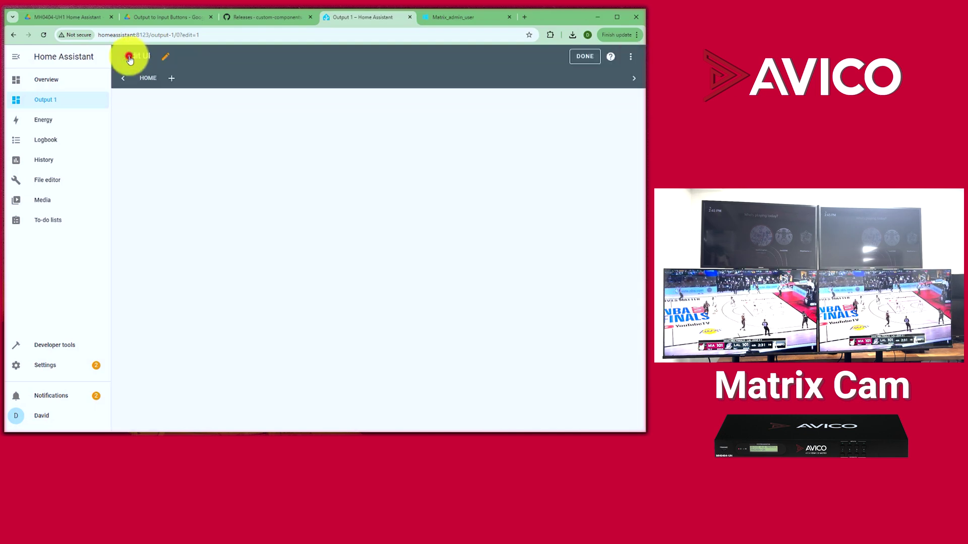
# Step: Finish editing the Output 1 dashboard and test its Input 1 and Input 2 buttons
pyautogui.click(585, 57)
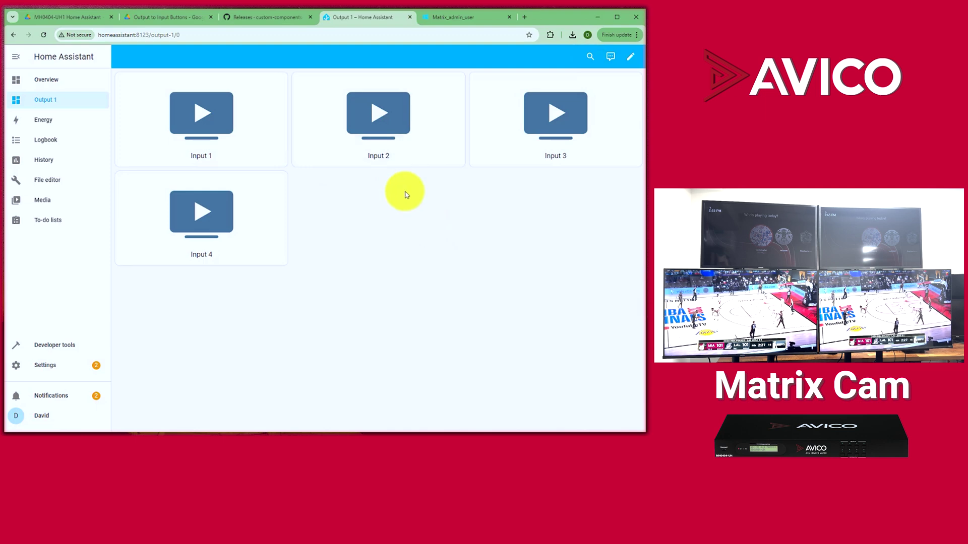
pyautogui.click(48, 101)
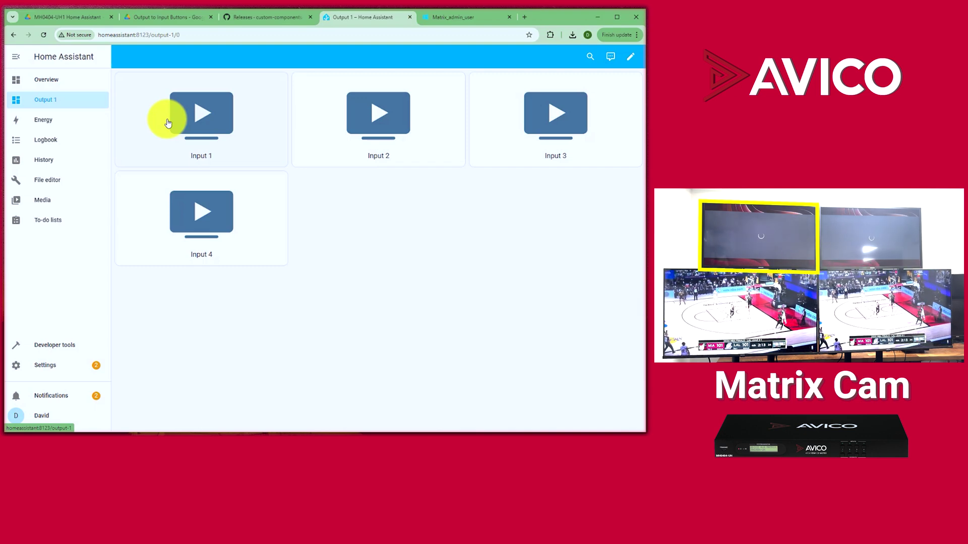
pyautogui.click(232, 144)
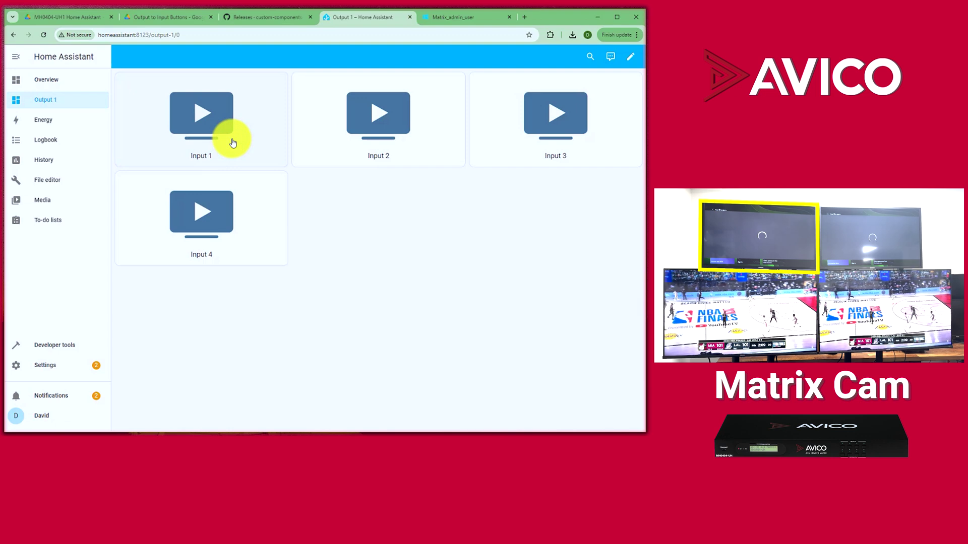
pyautogui.click(376, 141)
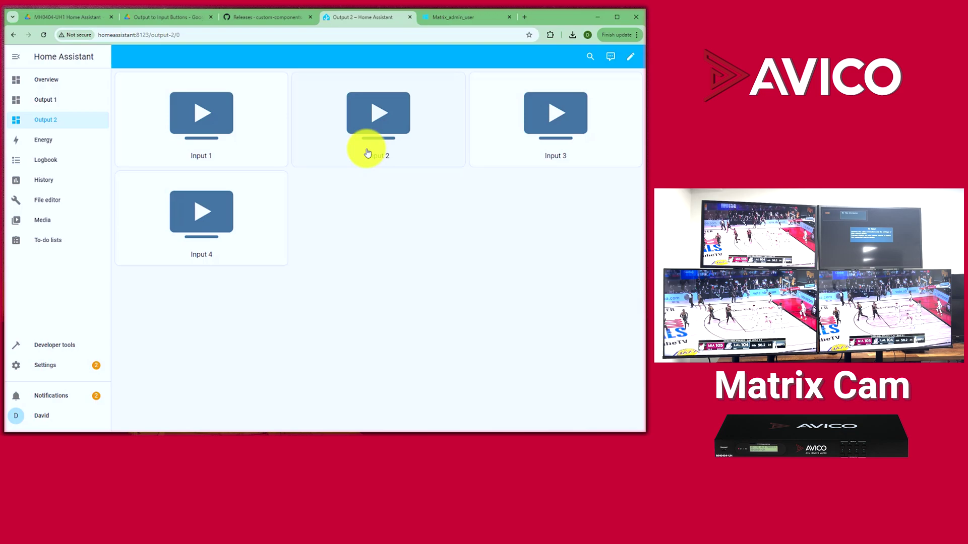
pyautogui.click(45, 101)
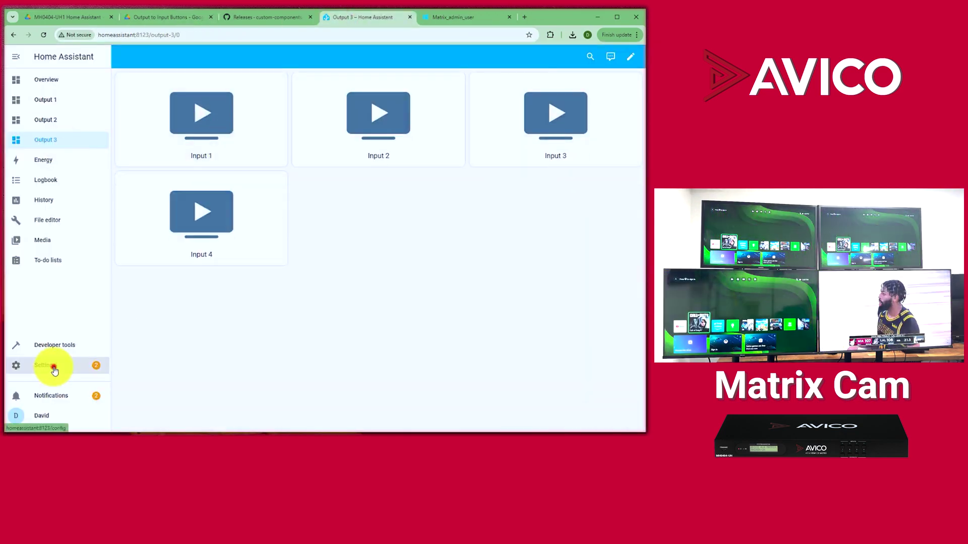
# Step: Finish editing the Output 4 dashboard and test its Input 1 and Input 4 buttons
pyautogui.click(45, 365)
pyautogui.click(382, 337)
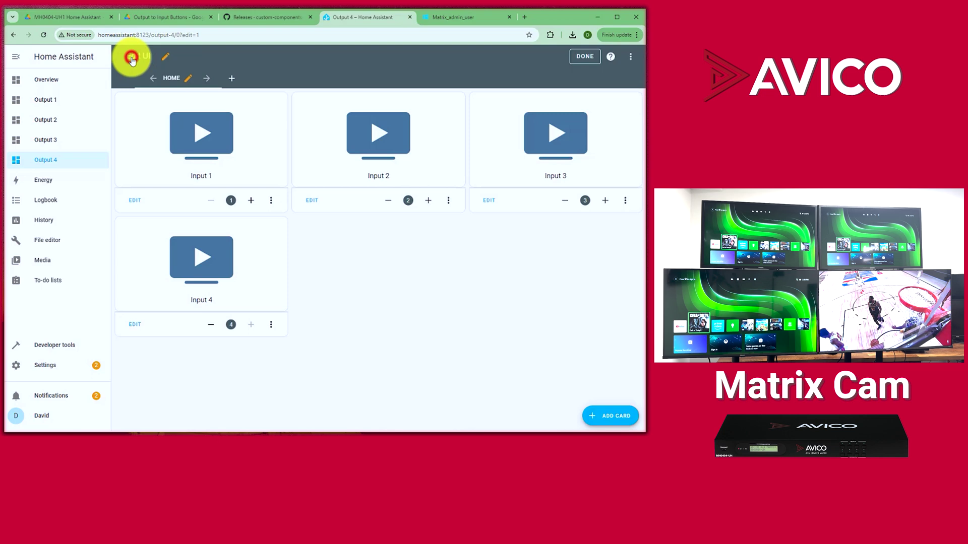
pyautogui.click(132, 54)
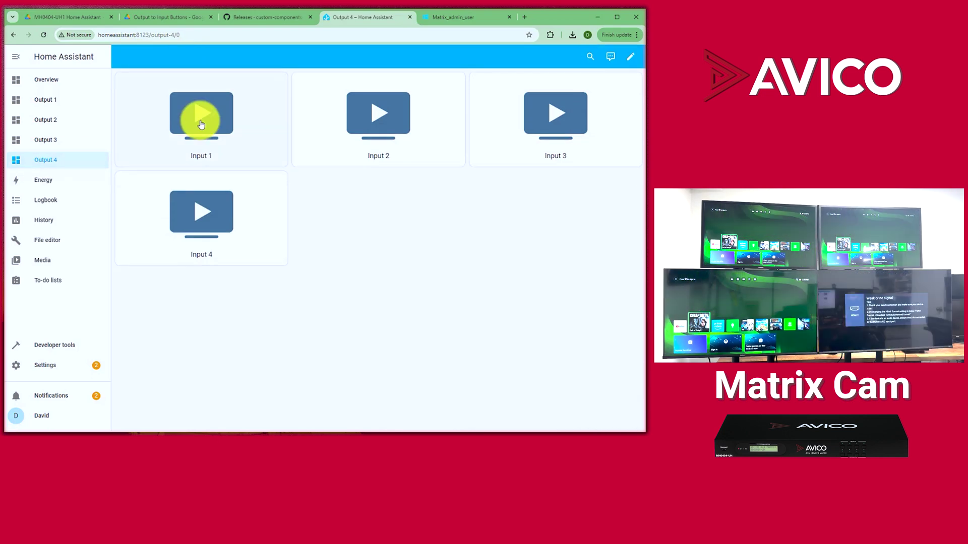
pyautogui.click(201, 125)
pyautogui.click(151, 224)
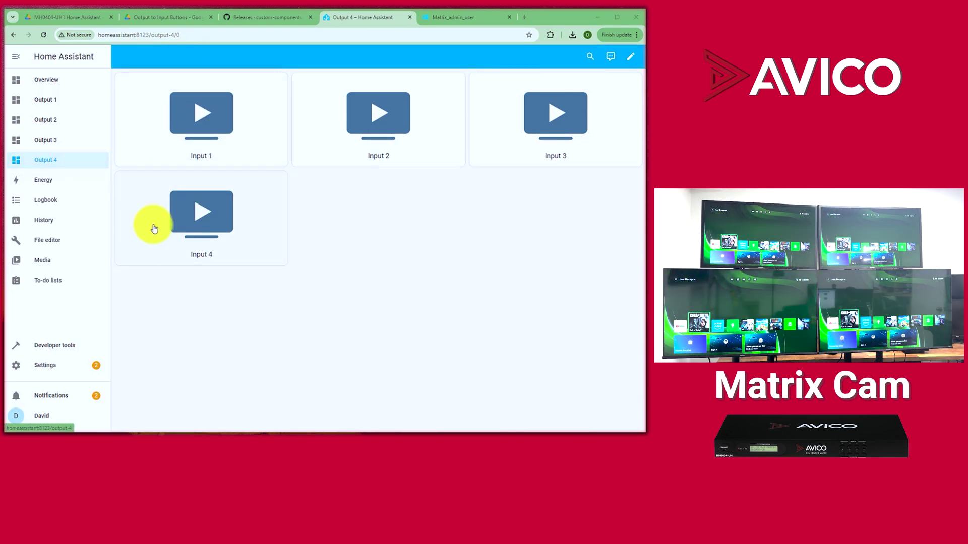
# Step: Review the Output 1, Output 2, Output 3 and Output 4 dashboards in turn, ending back on Output 1
pyautogui.click(50, 106)
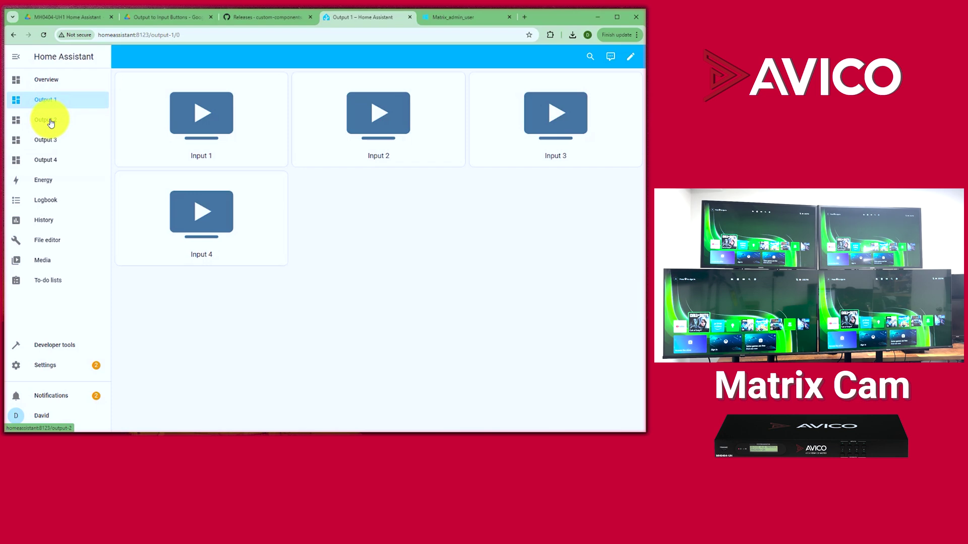
pyautogui.click(50, 120)
pyautogui.click(49, 142)
pyautogui.click(46, 158)
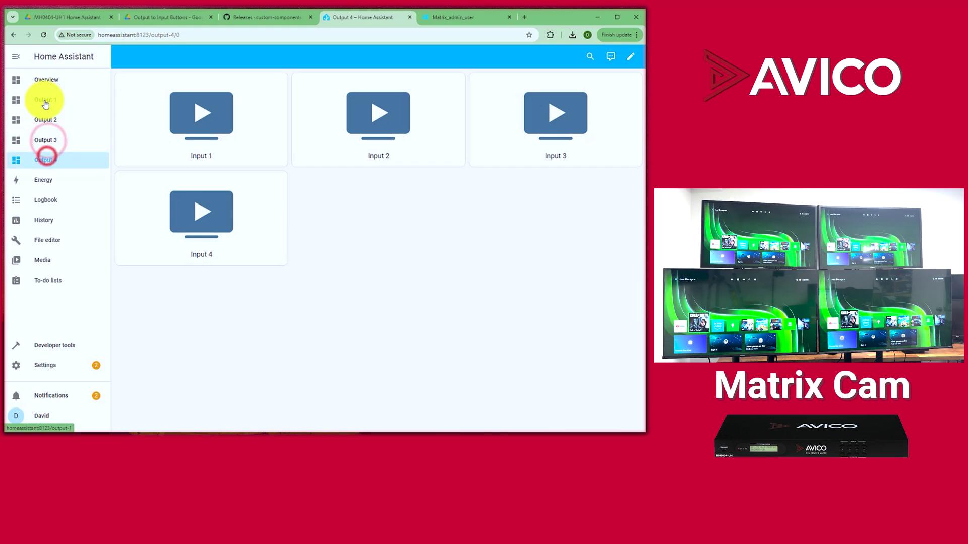
pyautogui.click(48, 101)
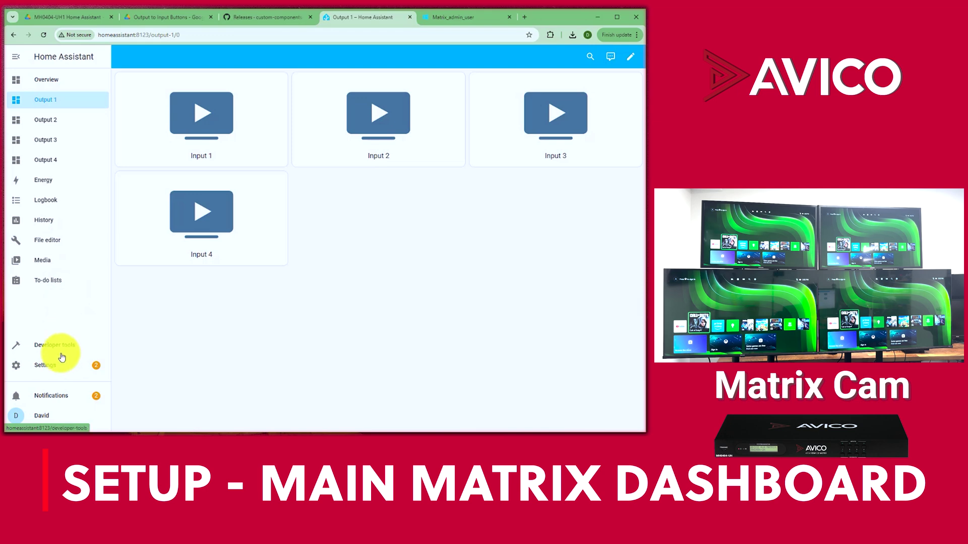
# Step: Create a new dashboard from scratch titled 4x4, shown in the sidebar with the URL dashboard-4x4
pyautogui.click(49, 368)
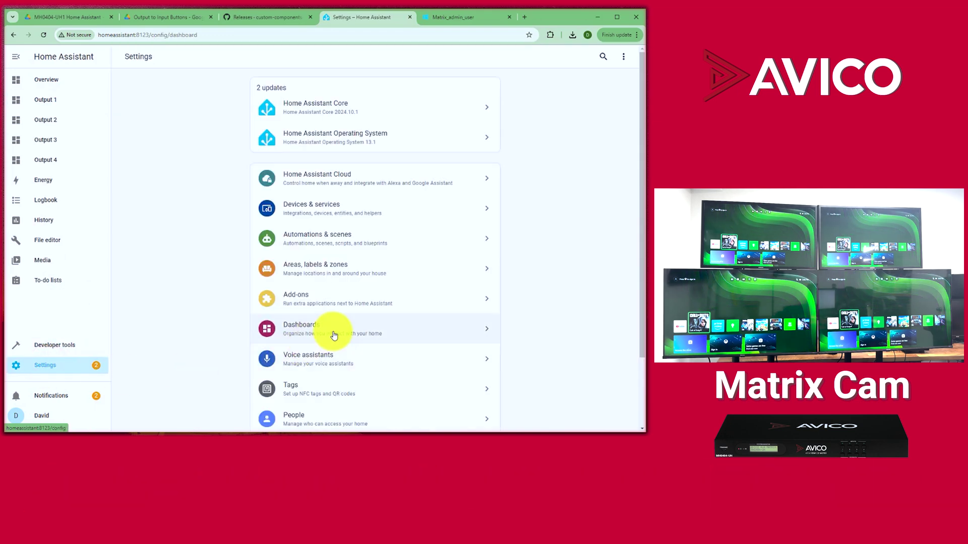
pyautogui.click(333, 333)
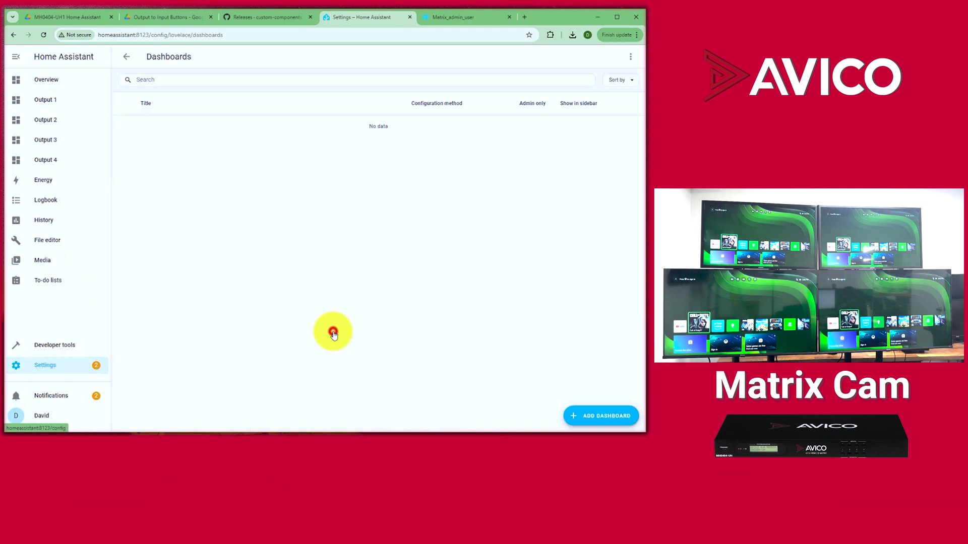
pyautogui.click(577, 418)
pyautogui.click(322, 208)
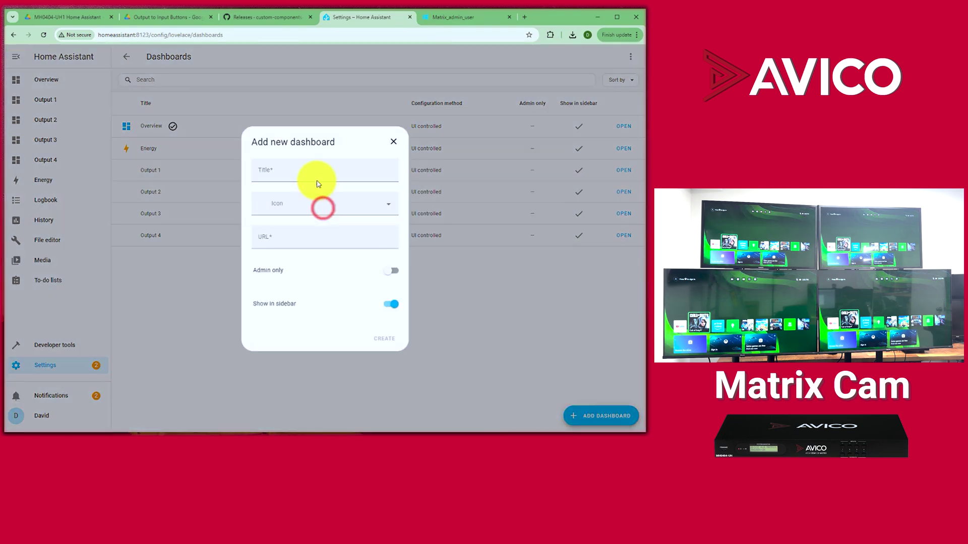
pyautogui.click(314, 172)
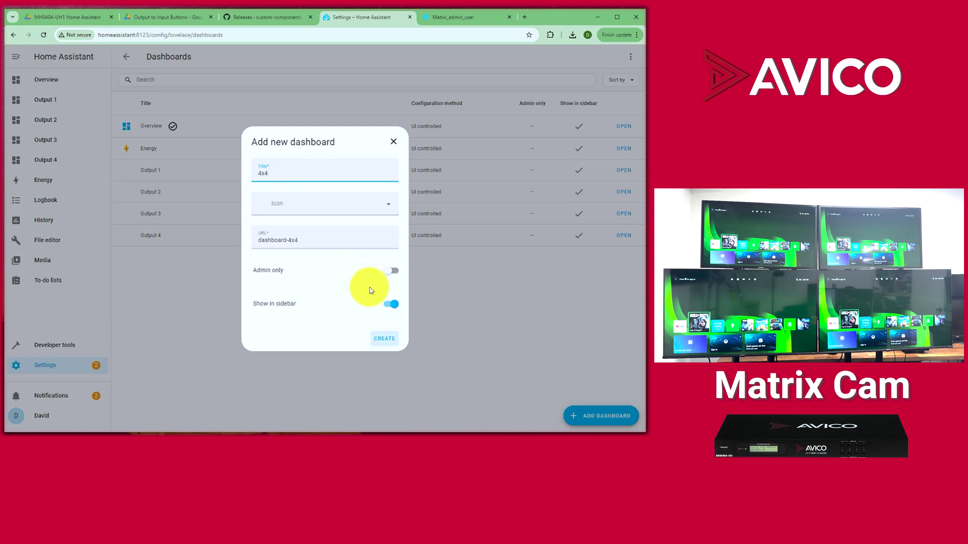
pyautogui.click(384, 338)
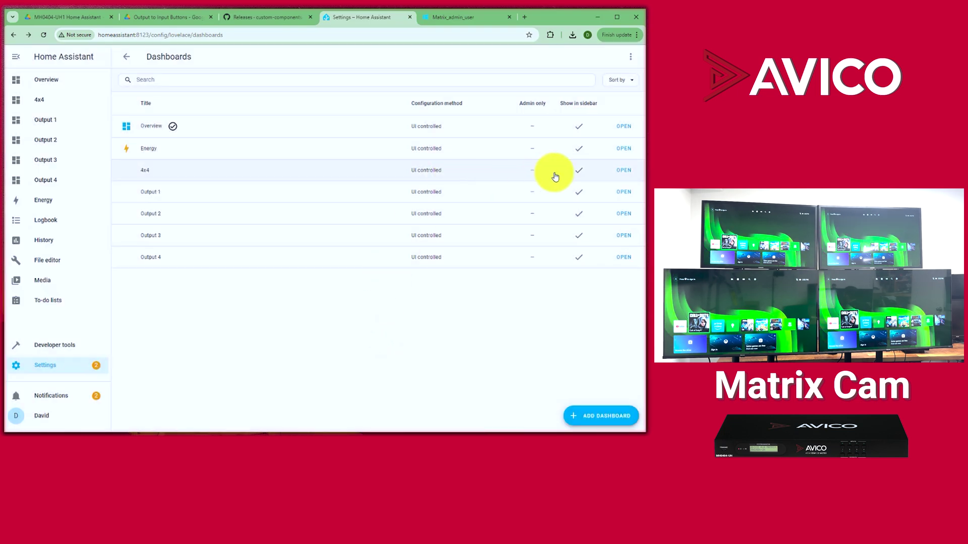
# Step: Add a Button card to the 4x4 dashboard's Home view and clear its preset entity
pyautogui.click(624, 172)
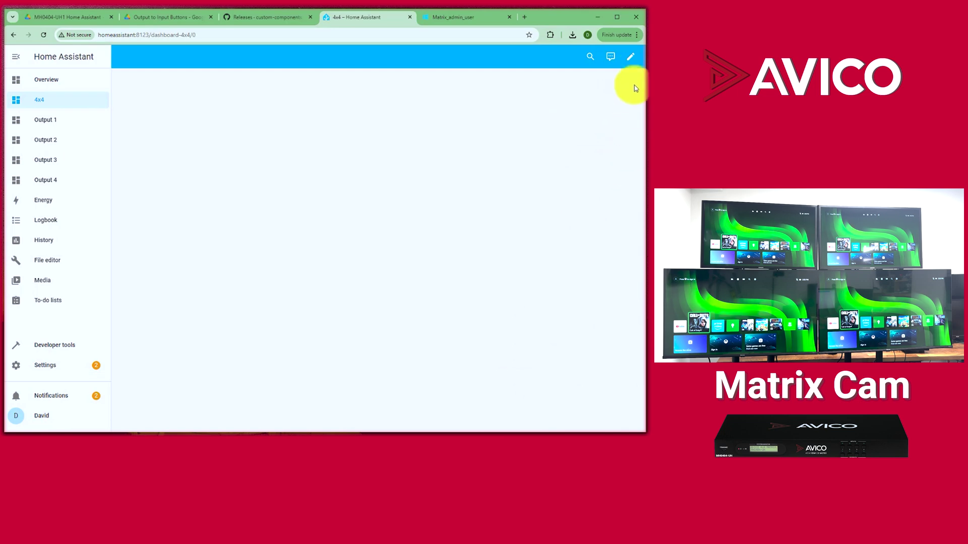
pyautogui.click(632, 57)
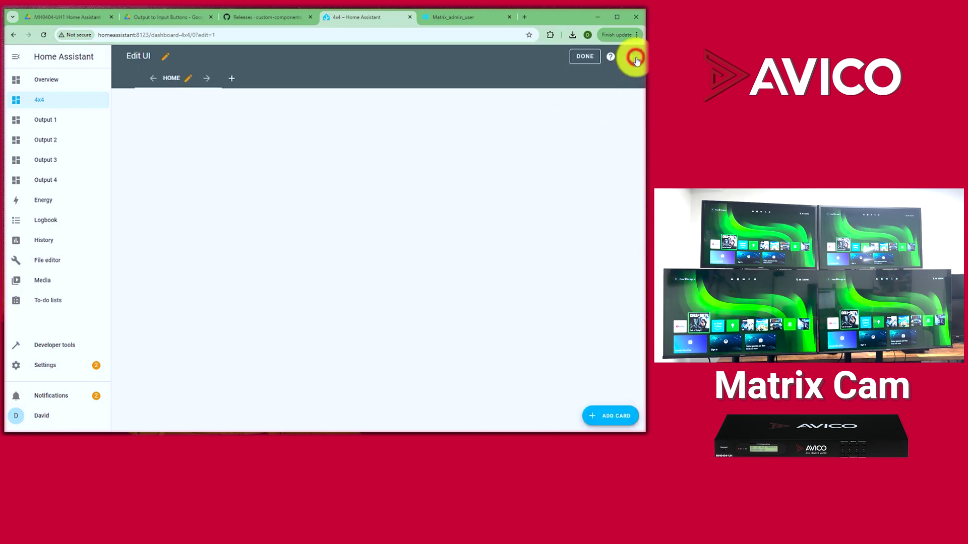
pyautogui.click(598, 417)
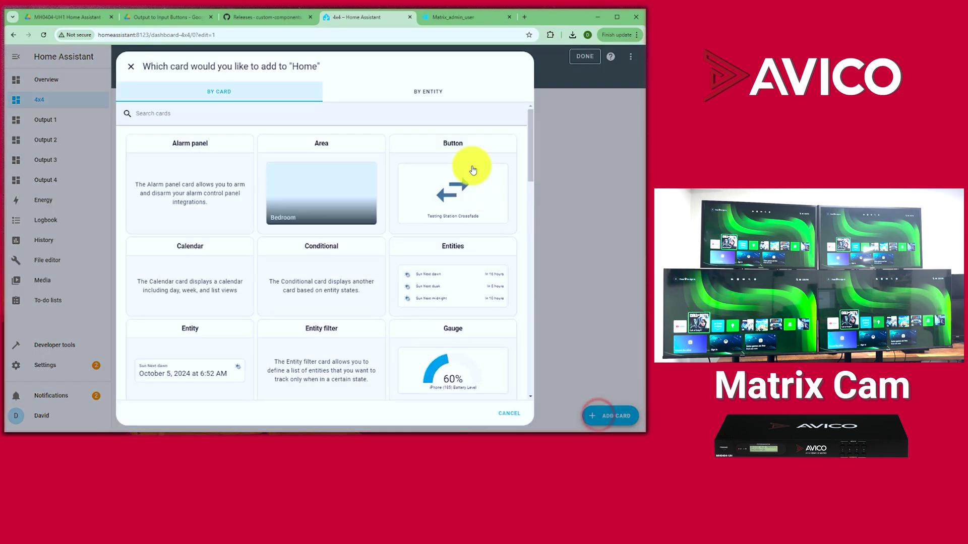
pyautogui.click(453, 197)
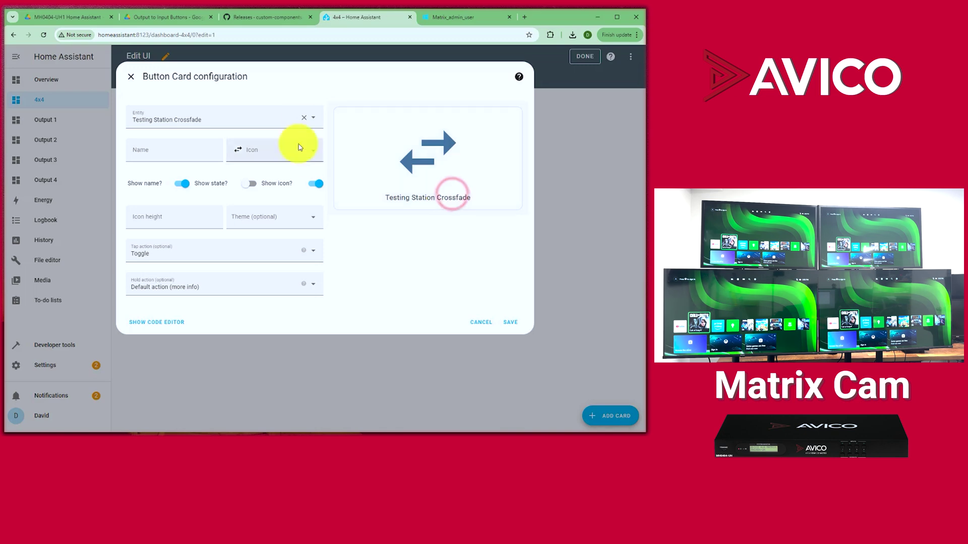
pyautogui.click(304, 119)
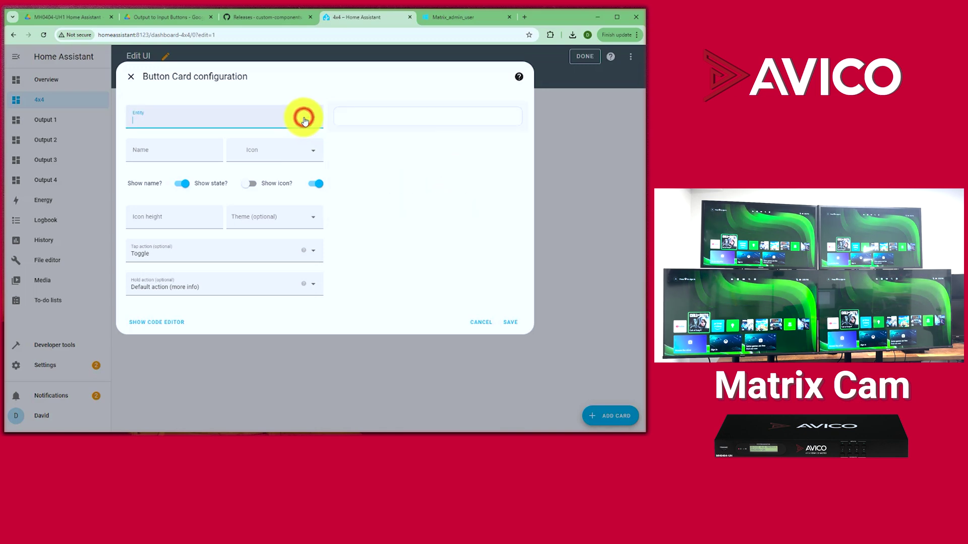
# Step: Name the button card Output 1 and give it the mdi:home-floor-1 icon
pyautogui.click(156, 150)
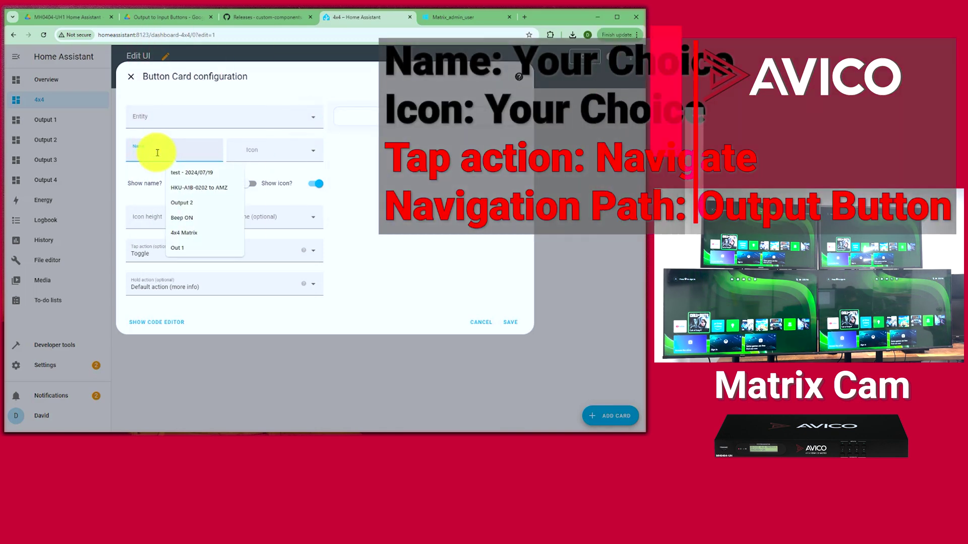
pyautogui.write('Ou')
pyautogui.press('capslock')
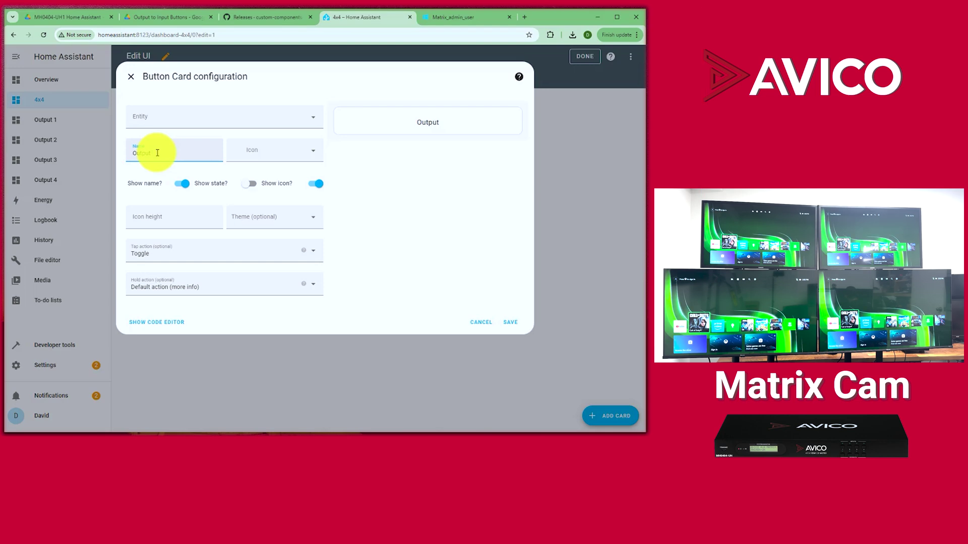
pyautogui.write('1')
pyautogui.click(238, 151)
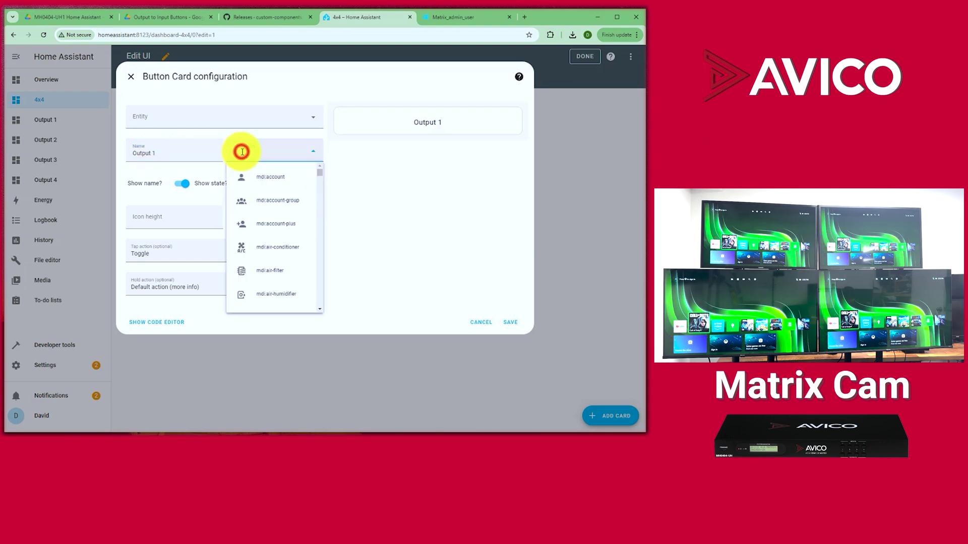
pyautogui.write('1')
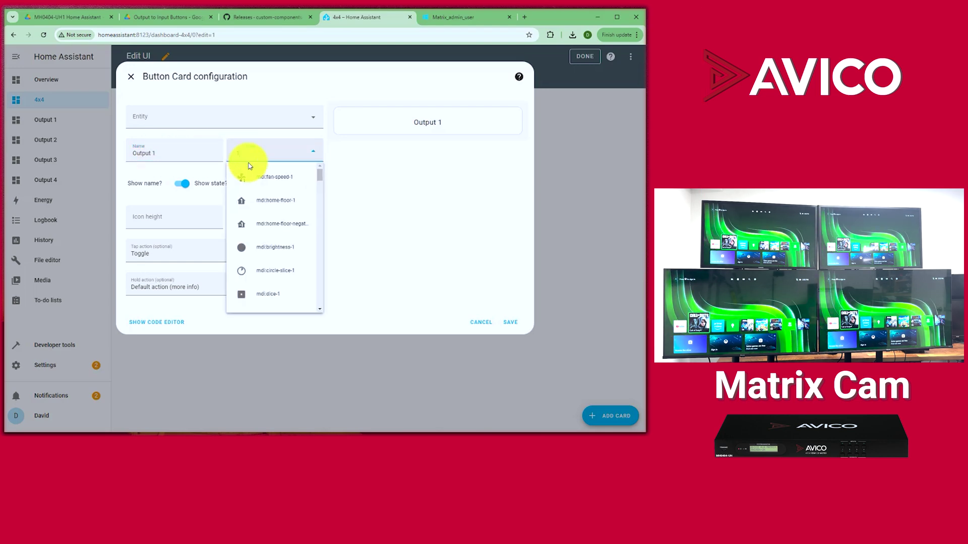
pyautogui.click(249, 202)
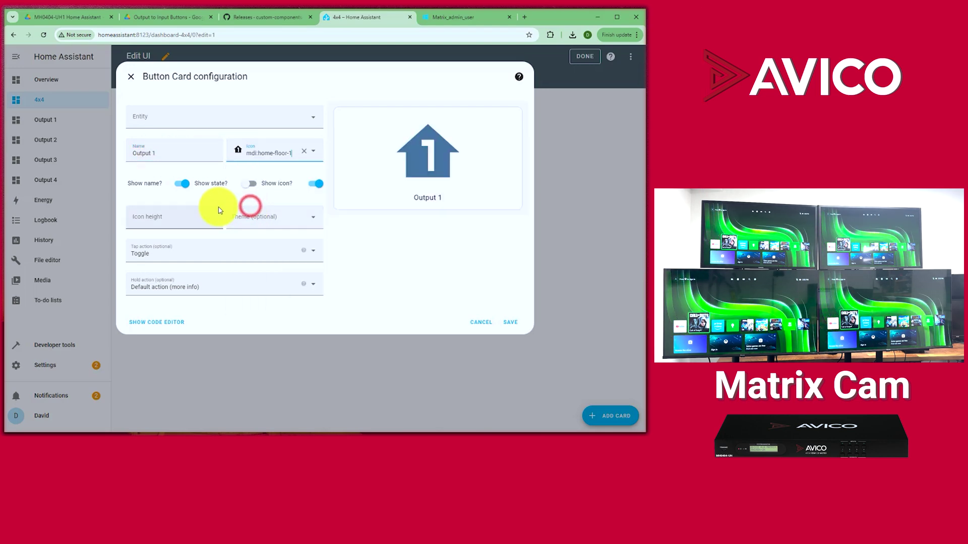
# Step: Set the card's tap action to Navigate with the path /output-1, then save it and finish editing the dashboard
pyautogui.click(145, 252)
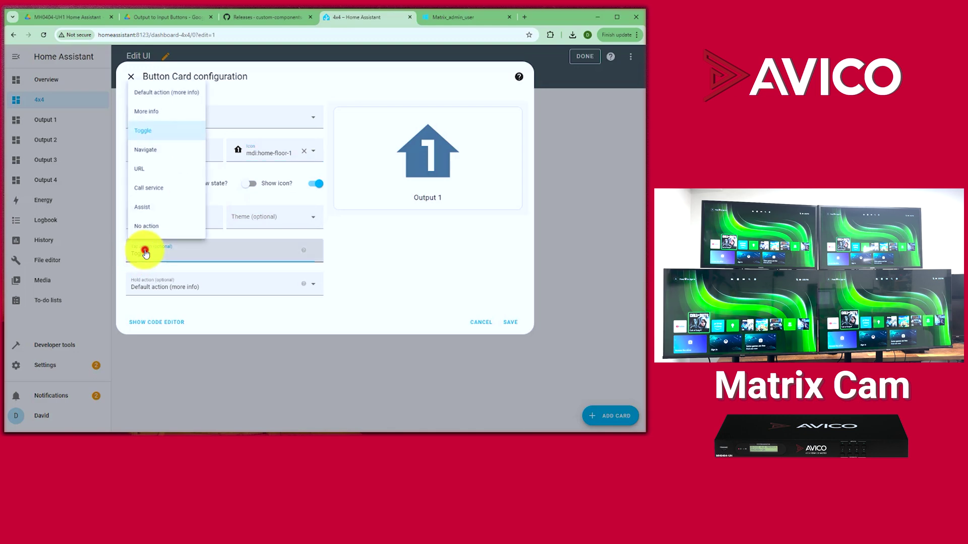
pyautogui.click(146, 151)
pyautogui.click(175, 279)
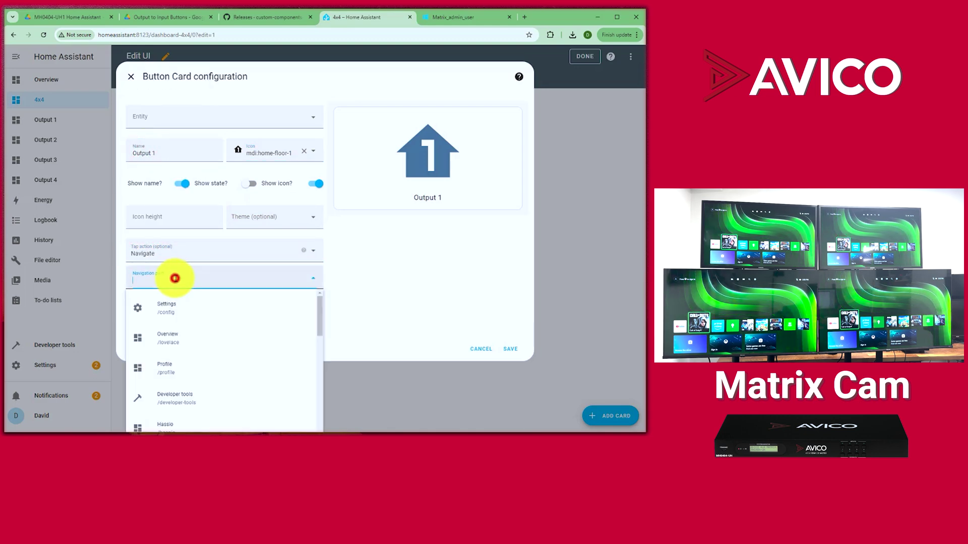
pyautogui.write('out')
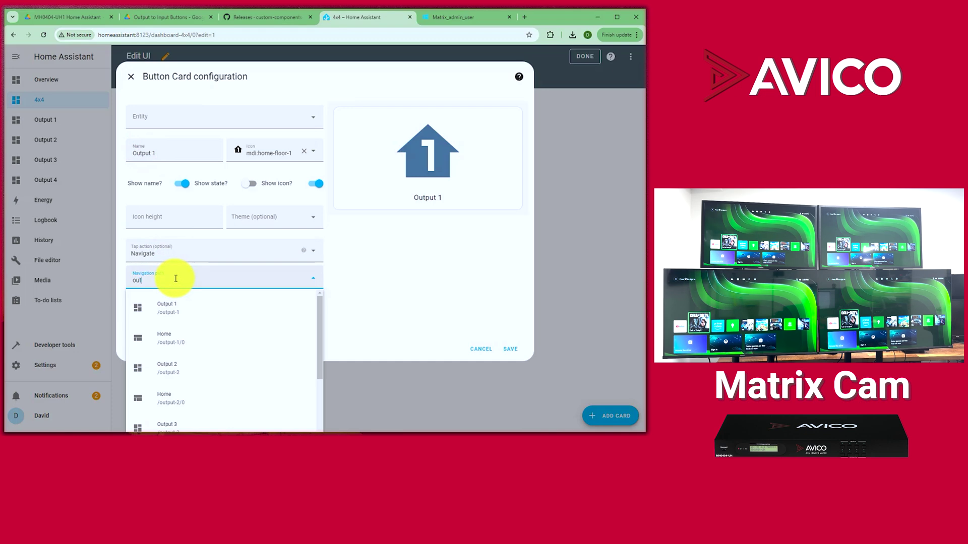
pyautogui.click(185, 313)
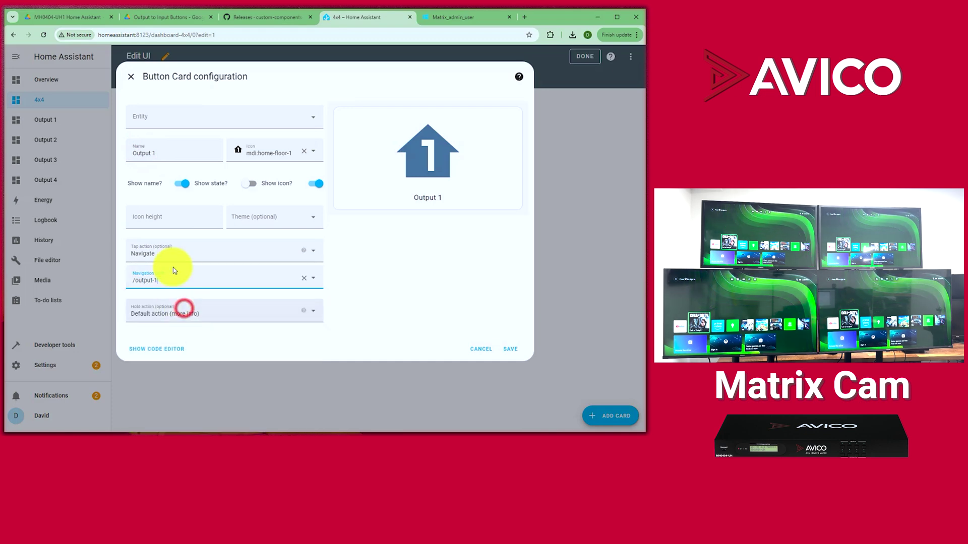
pyautogui.click(507, 351)
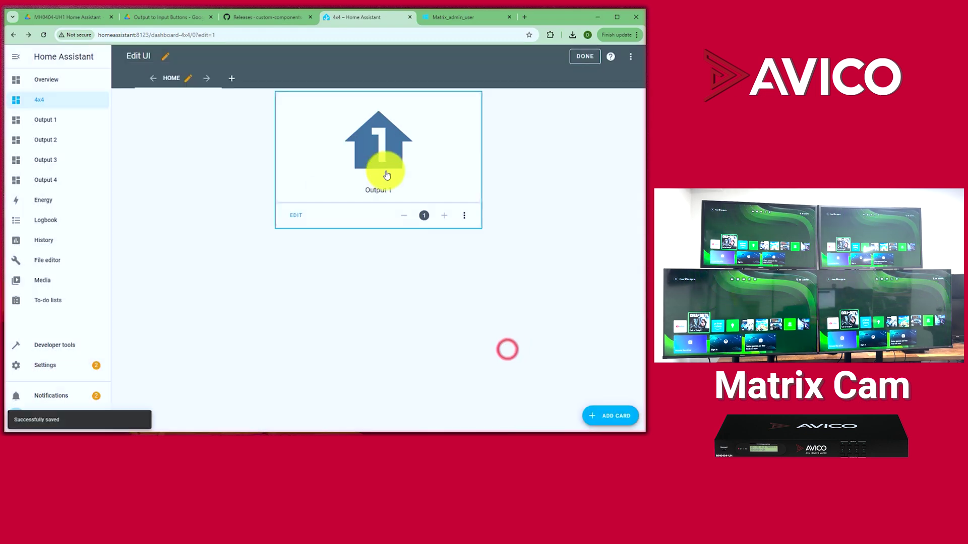
pyautogui.click(587, 56)
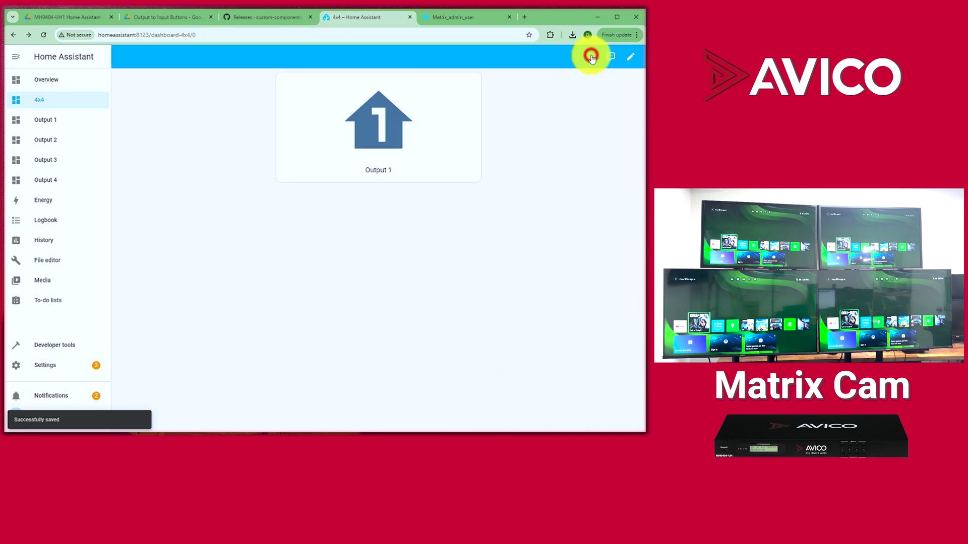
# Step: Test the Output 1 button by following it to its dashboard and switching to Input 2, then return to the 4x4 dashboard
pyautogui.click(385, 135)
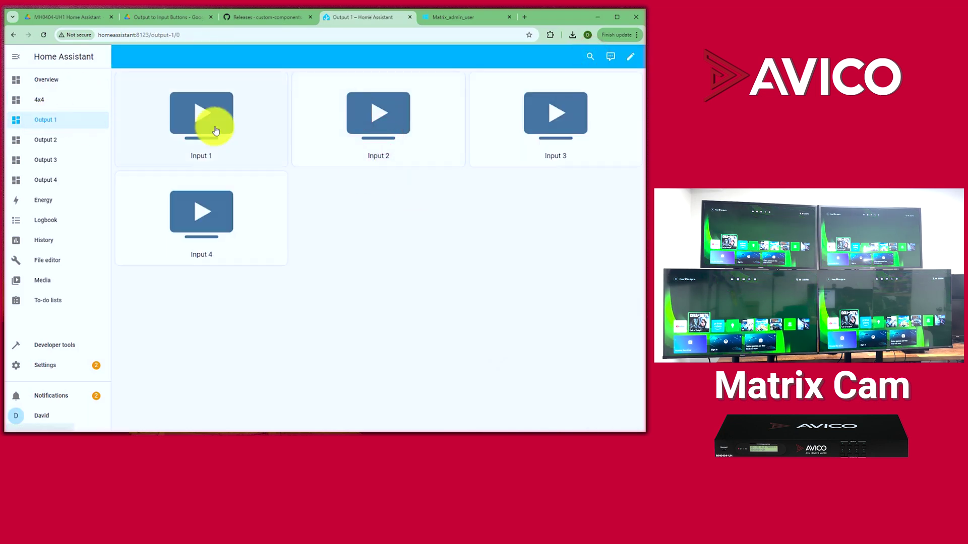
pyautogui.click(356, 123)
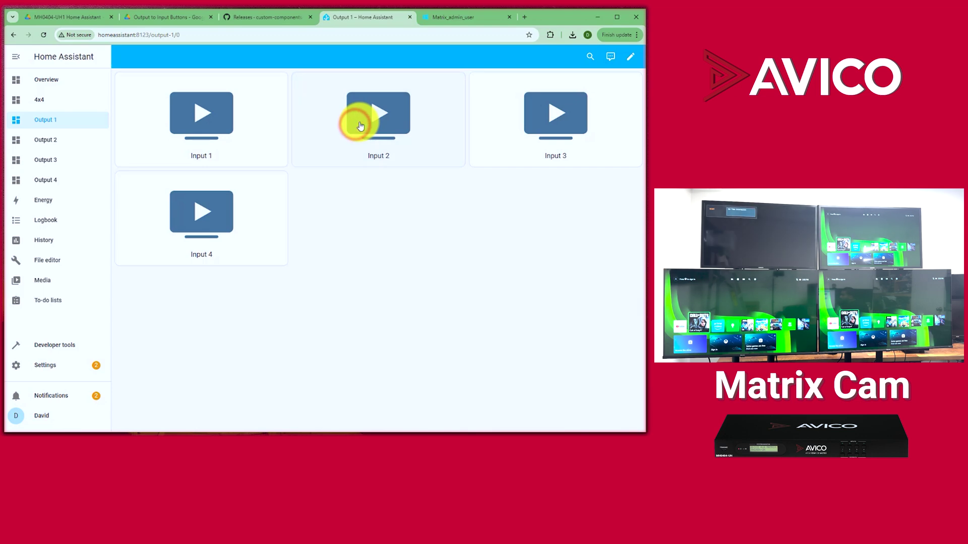
pyautogui.click(41, 103)
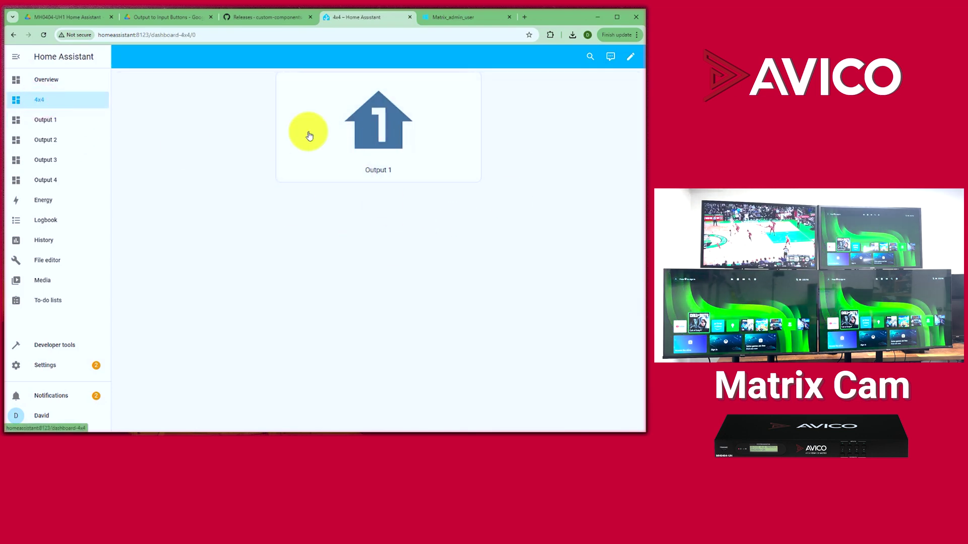
# Step: Add navigation button cards for Output 2, Output 3 and Output 4 to the 4x4 dashboard, then reopen that dashboard
pyautogui.click(630, 57)
pyautogui.click(507, 351)
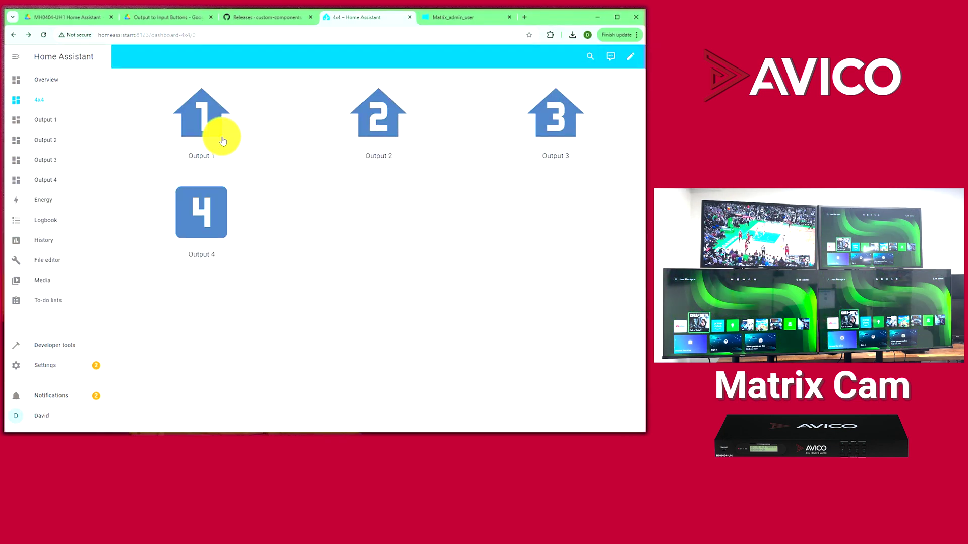
pyautogui.click(39, 99)
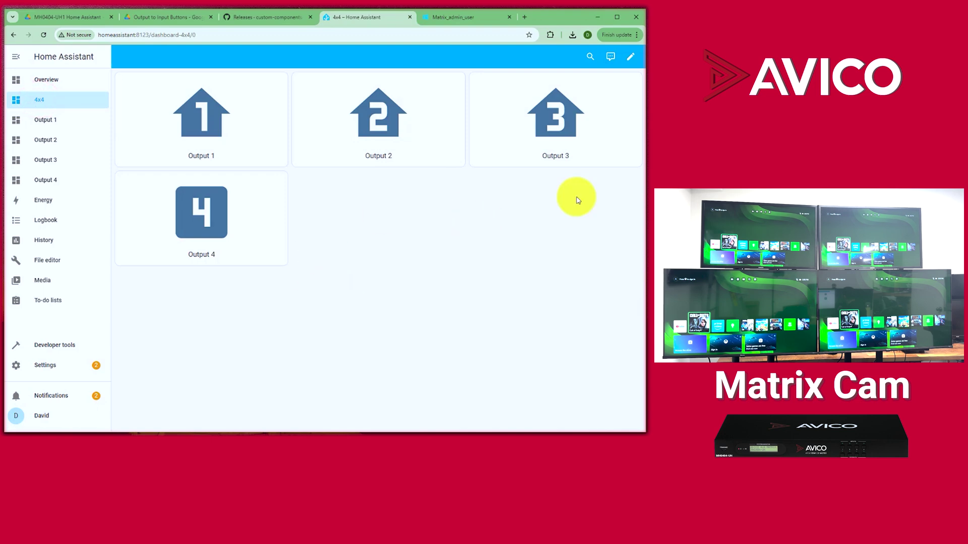
# Step: Add another Button card to the 4x4 dashboard's Home view and clear its preset entity
pyautogui.click(633, 59)
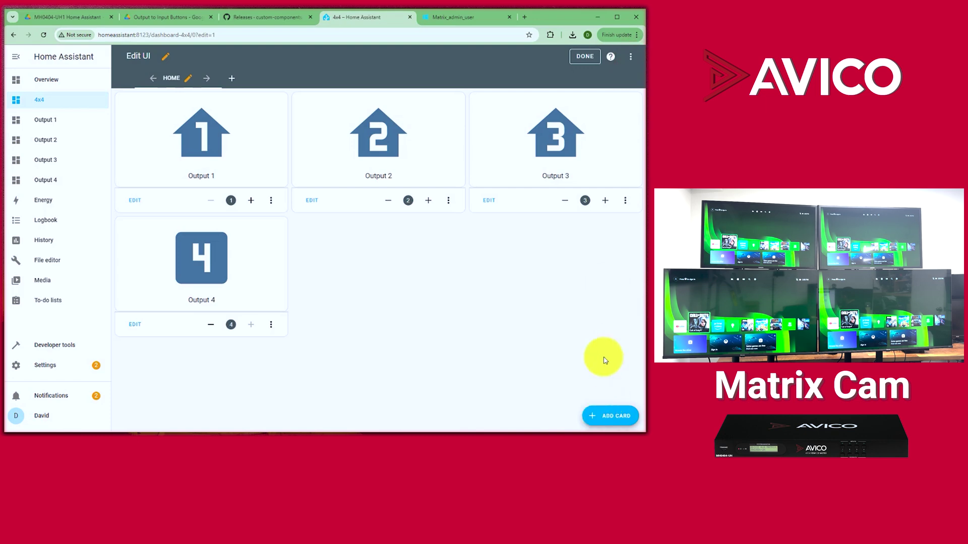
pyautogui.click(597, 415)
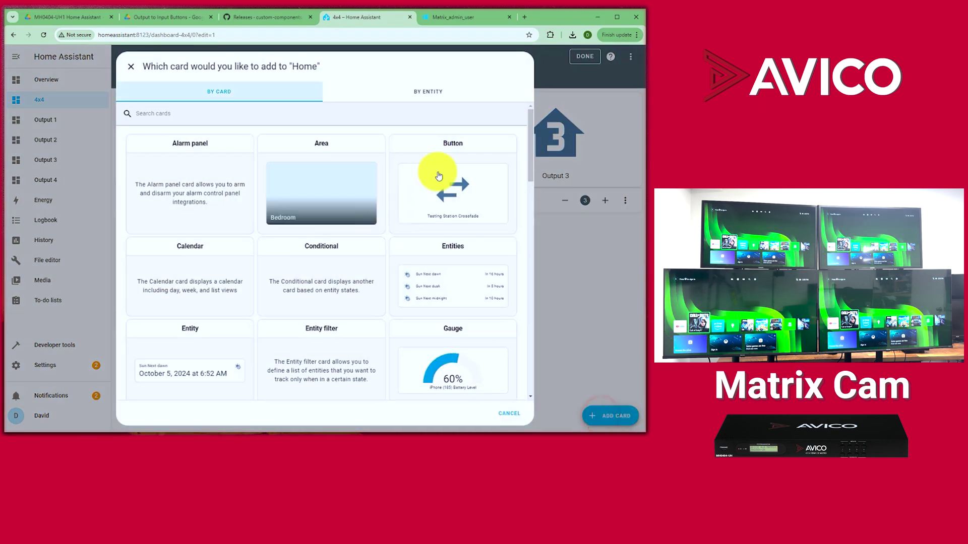
pyautogui.click(440, 177)
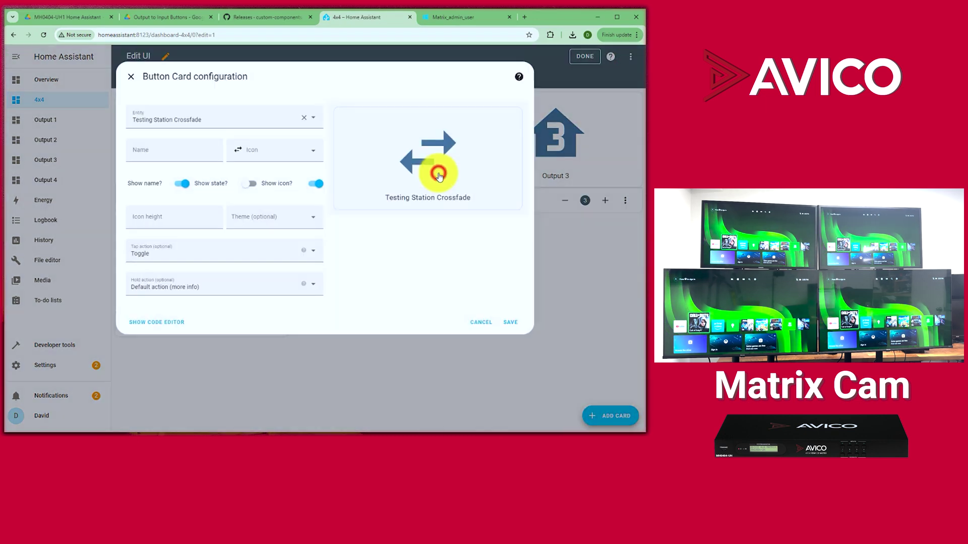
pyautogui.click(304, 120)
# Step: Name the button card PW OFF and give it the mdi:power-plug-off icon
pyautogui.click(170, 155)
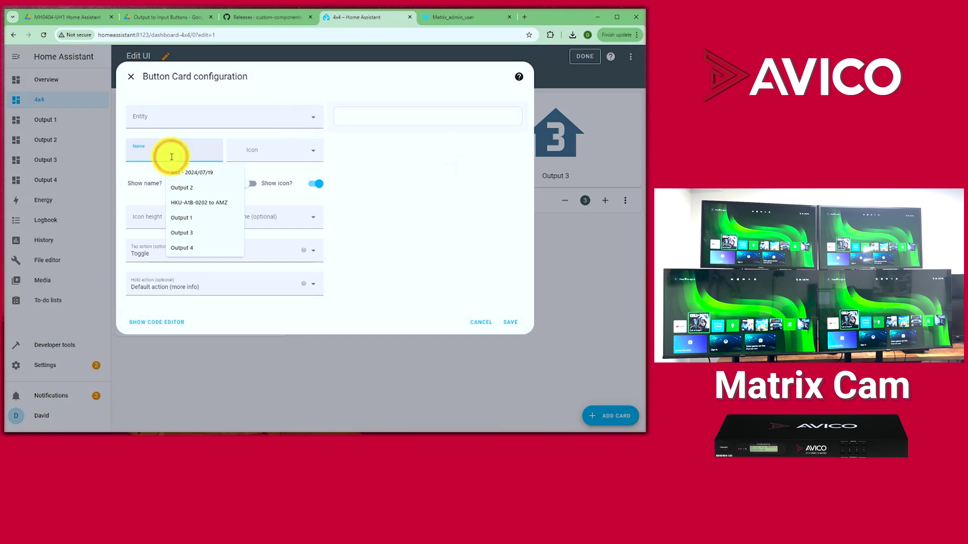
pyautogui.press('capslock')
pyautogui.write('PW O')
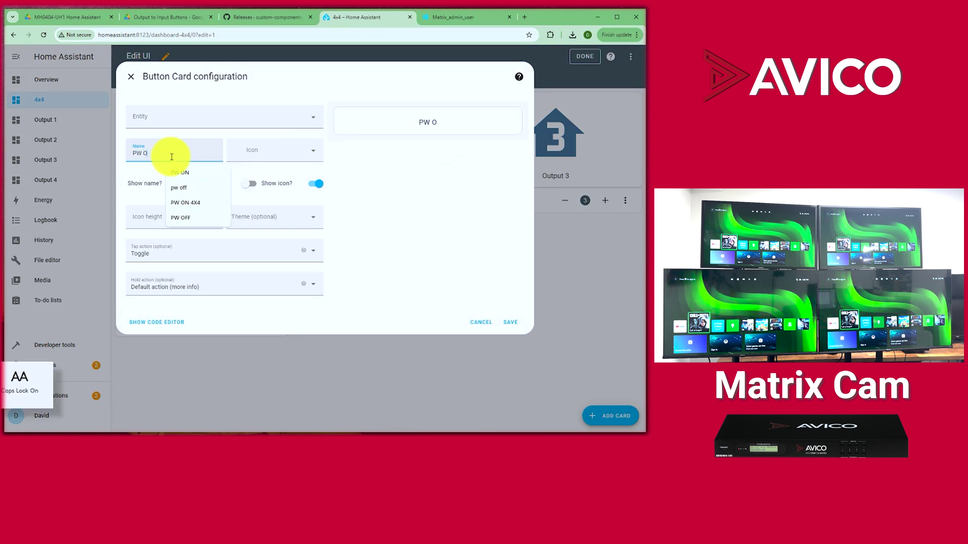
pyautogui.write('FF')
pyautogui.click(278, 147)
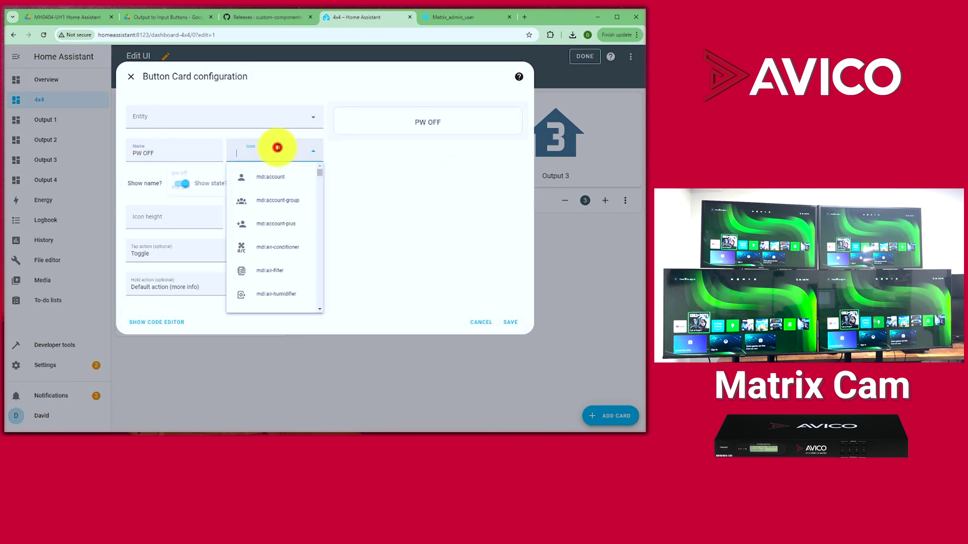
pyautogui.write('PWE')
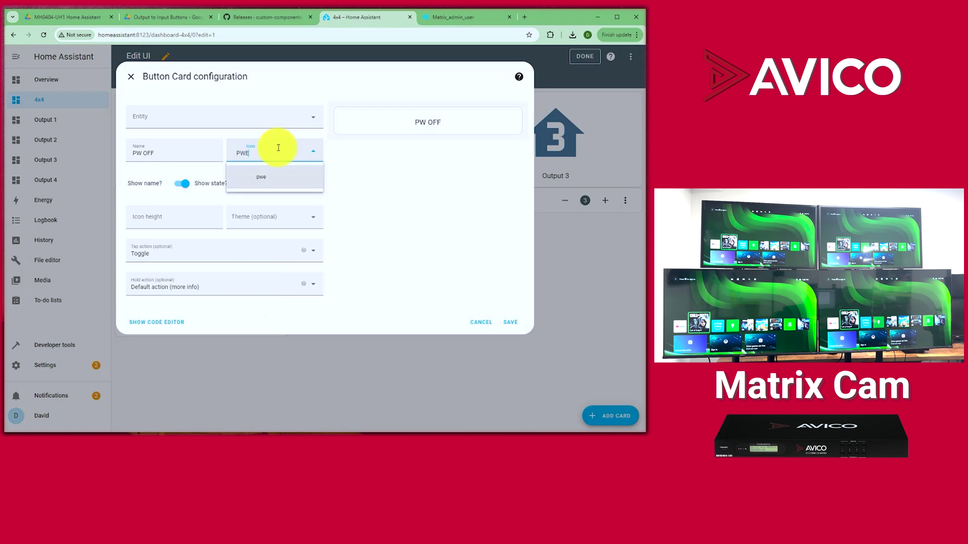
pyautogui.press('BackSpace')
pyautogui.press('BackSpace')
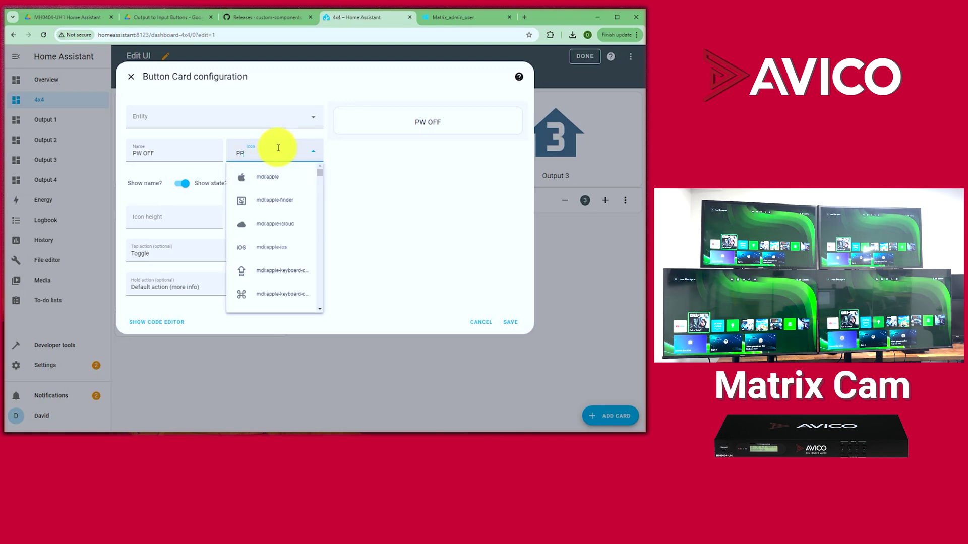
pyautogui.write('OWE')
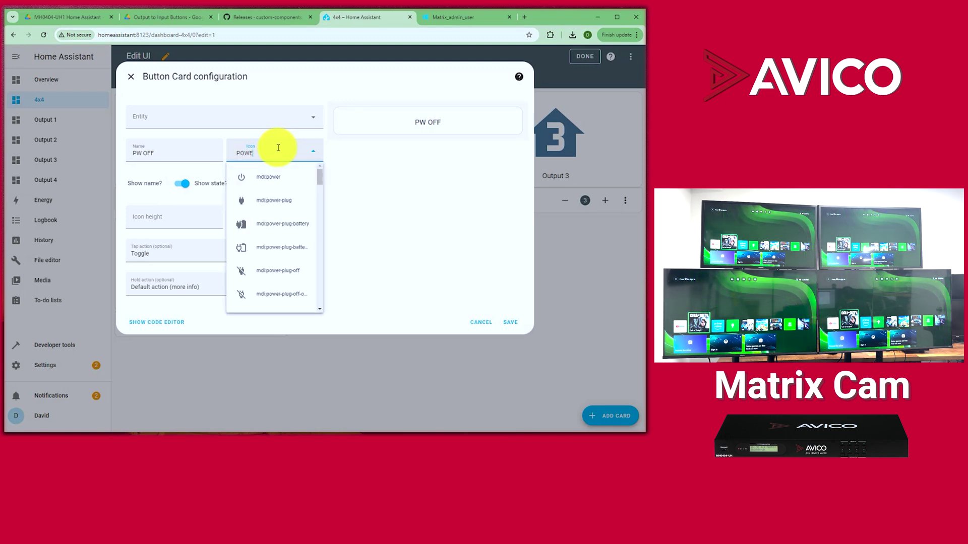
pyautogui.click(265, 270)
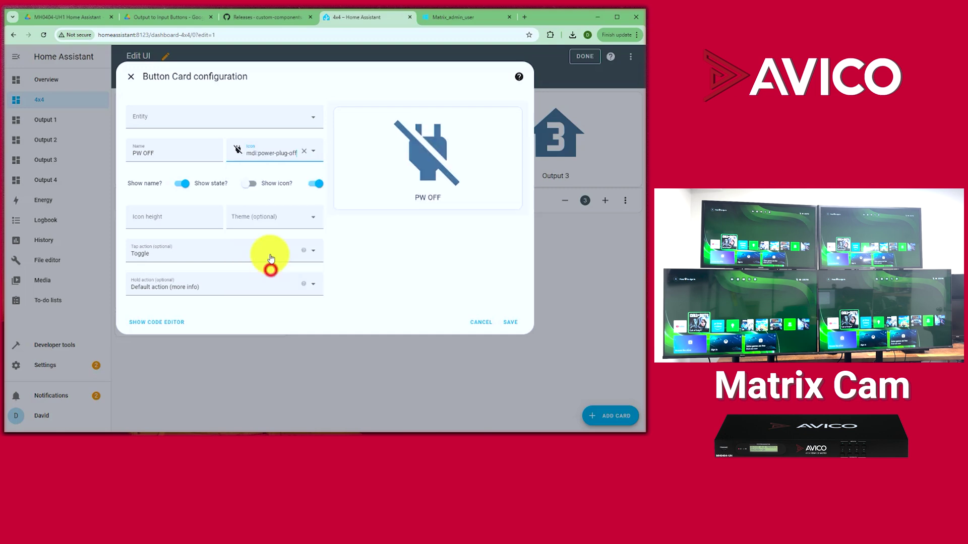
# Step: Set the card's tap action to Call service with Script: Power Off, then save it and finish editing the dashboard
pyautogui.click(180, 254)
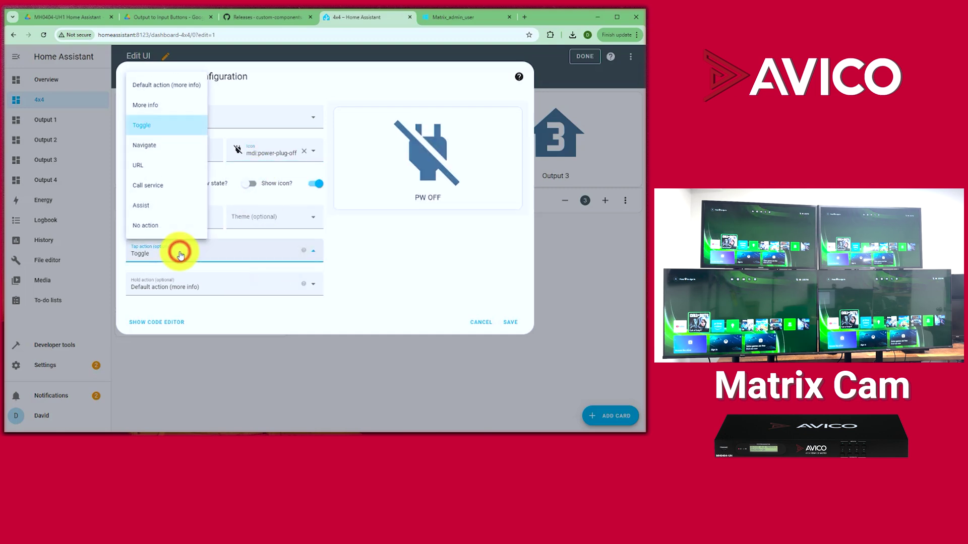
pyautogui.click(151, 186)
pyautogui.click(152, 279)
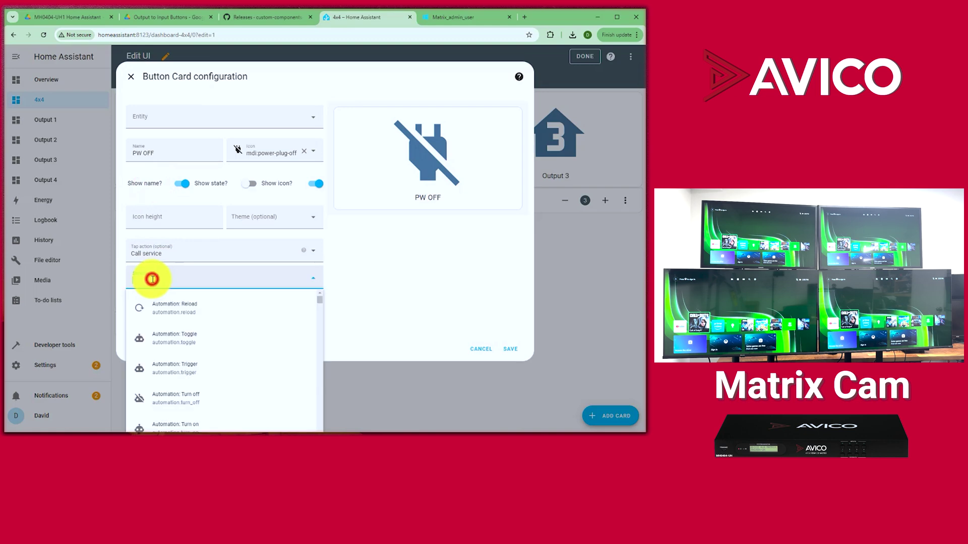
pyautogui.write('PY')
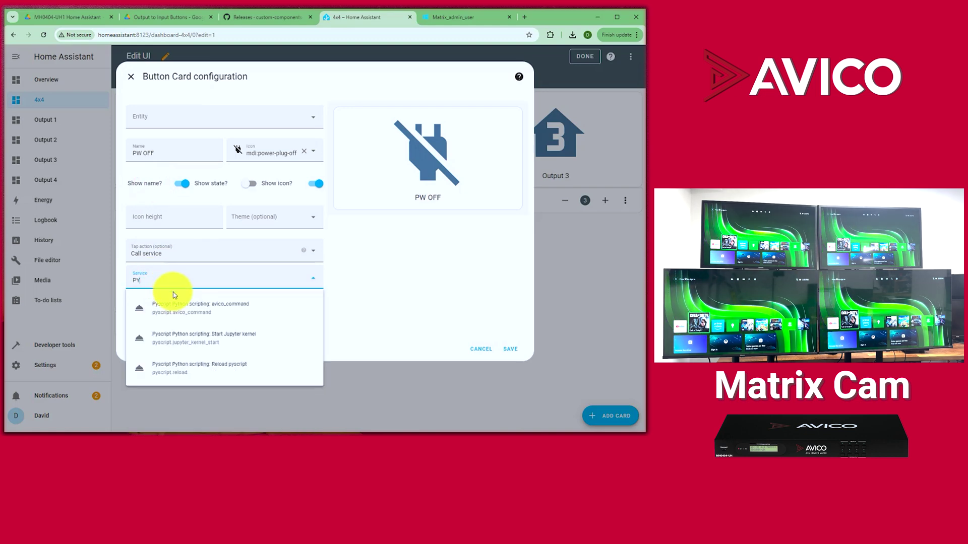
pyautogui.press('BackSpace')
pyautogui.press('BackSpace')
pyautogui.write('OFF')
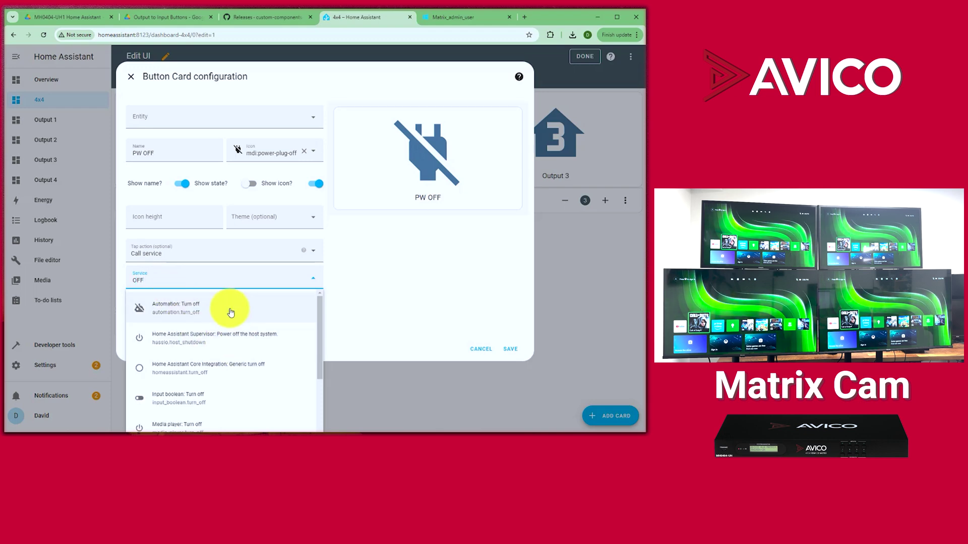
pyautogui.scroll(-3, 231, 312)
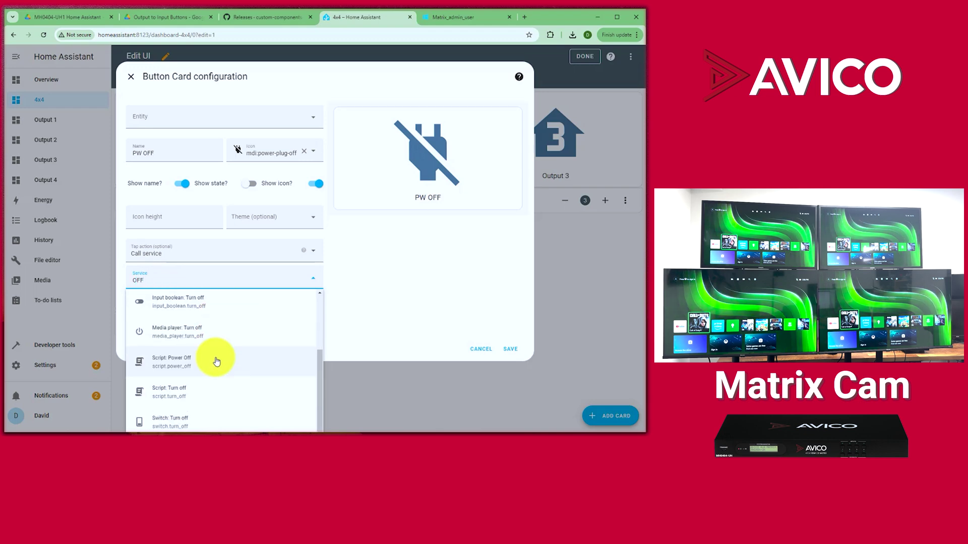
pyautogui.click(187, 366)
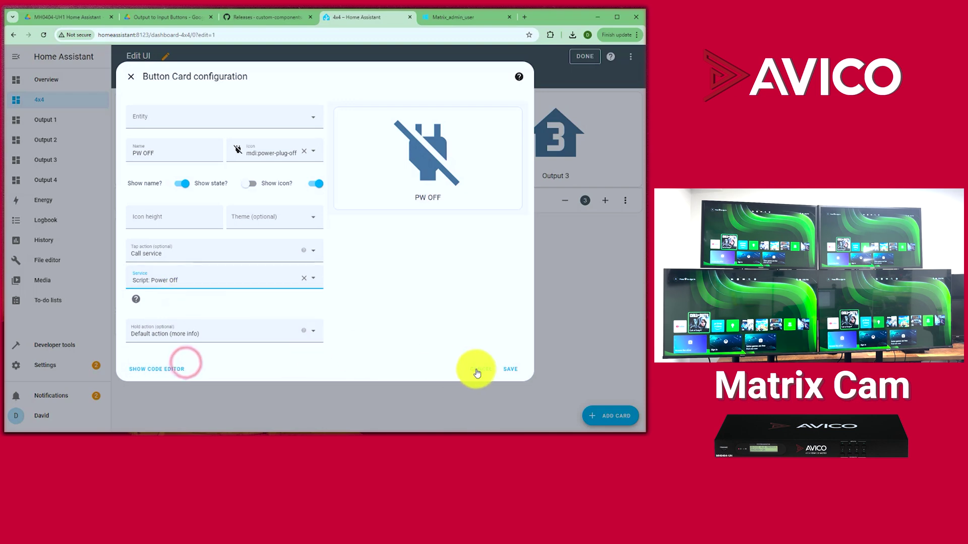
pyautogui.click(502, 369)
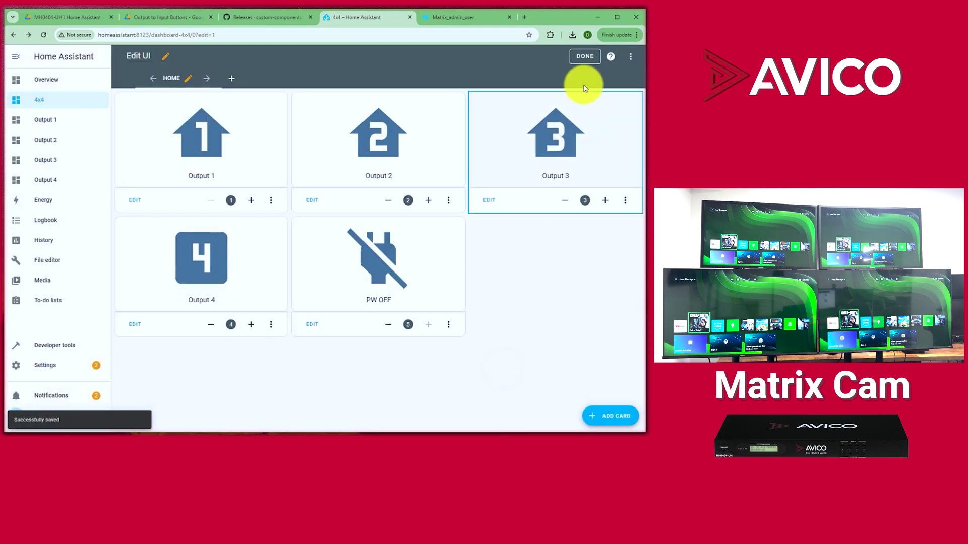
pyautogui.click(584, 57)
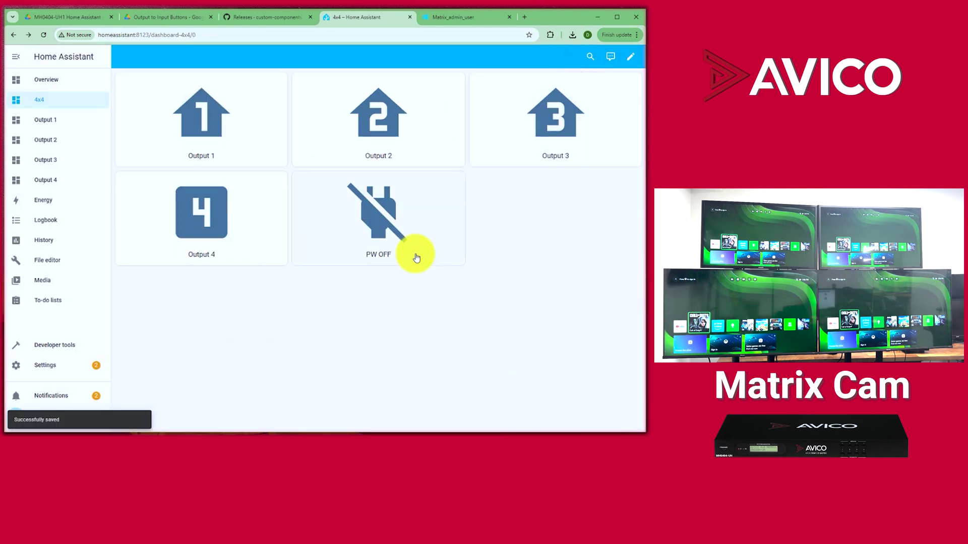
# Step: Add a PW ONN button card with a power plug icon to the 4x4 dashboard, save it and finish editing
pyautogui.click(628, 59)
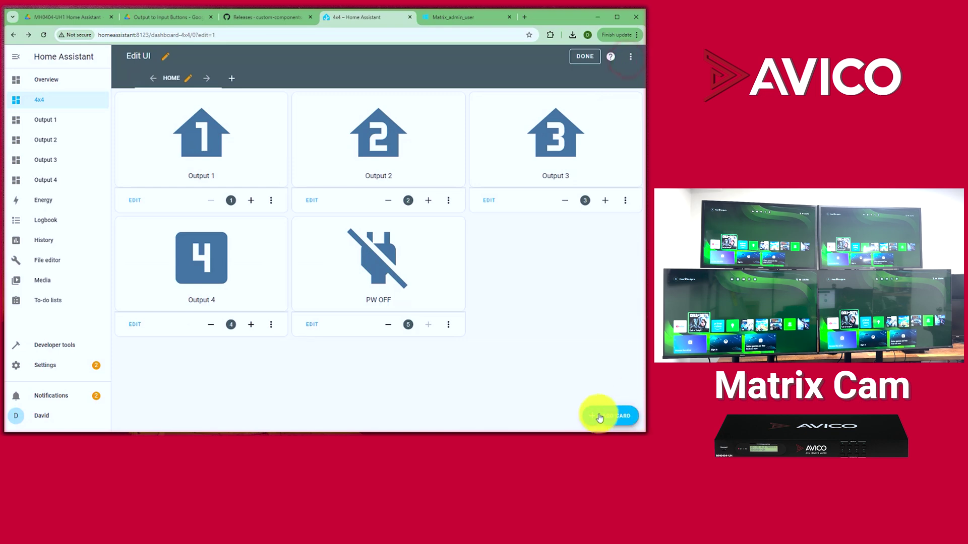
pyautogui.click(510, 349)
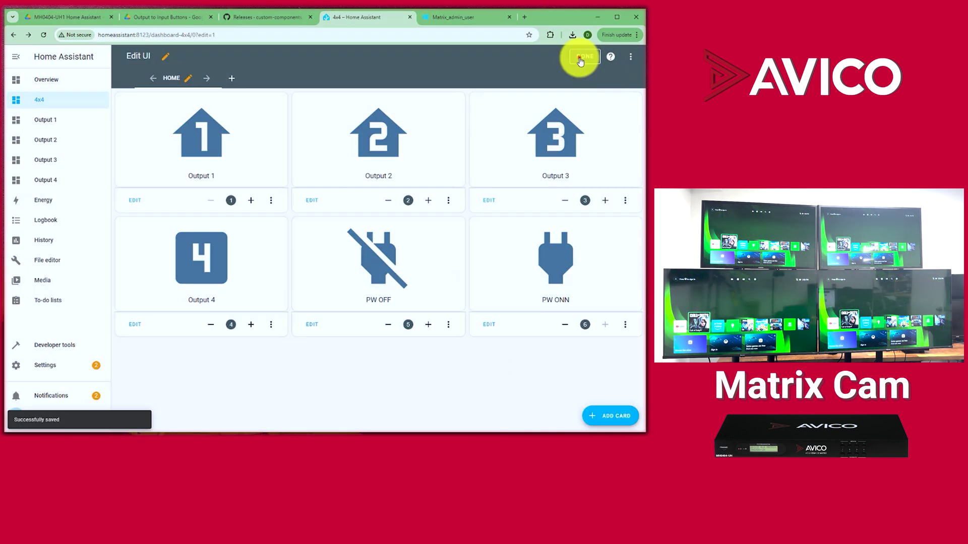
pyautogui.click(580, 59)
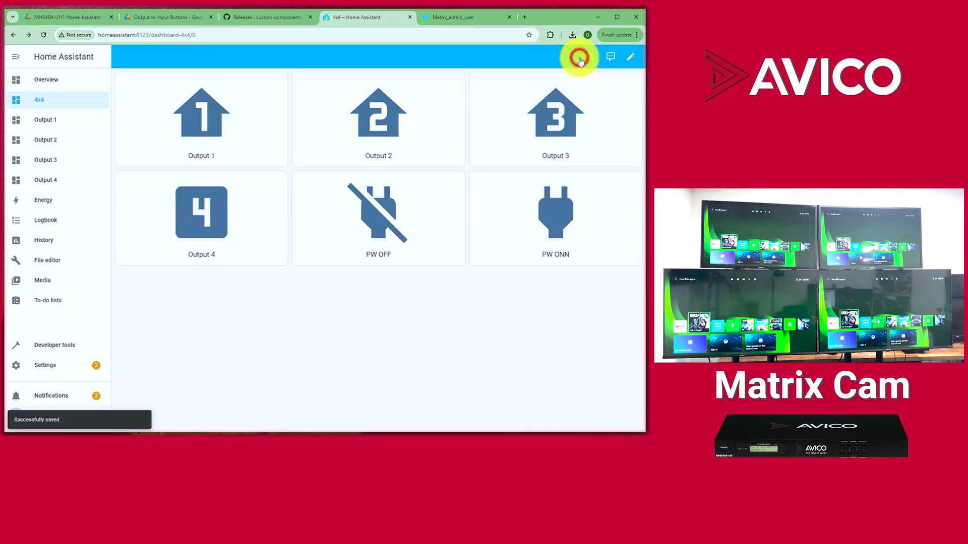
# Step: Test the power buttons by turning the matrix off with PW OFF and back on with PW ONN
pyautogui.click(417, 241)
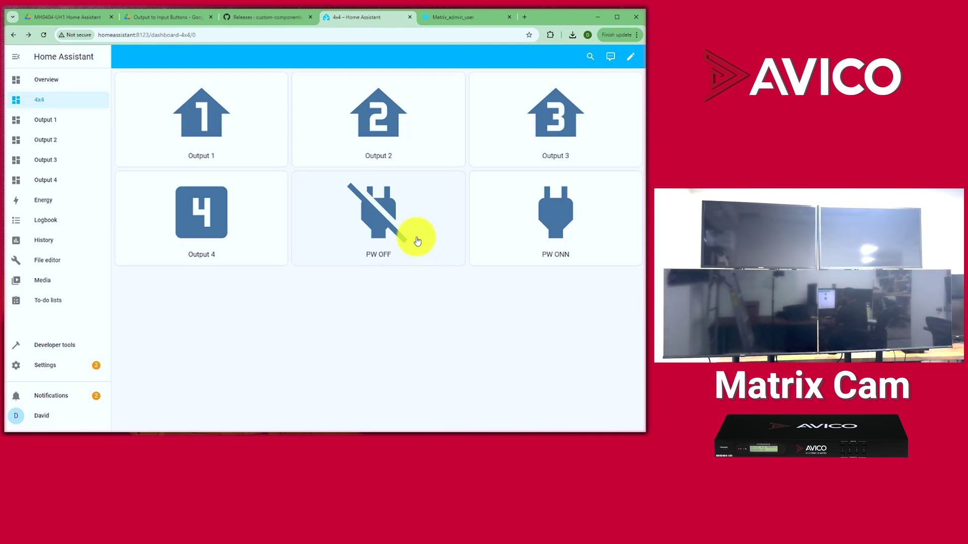
pyautogui.click(568, 211)
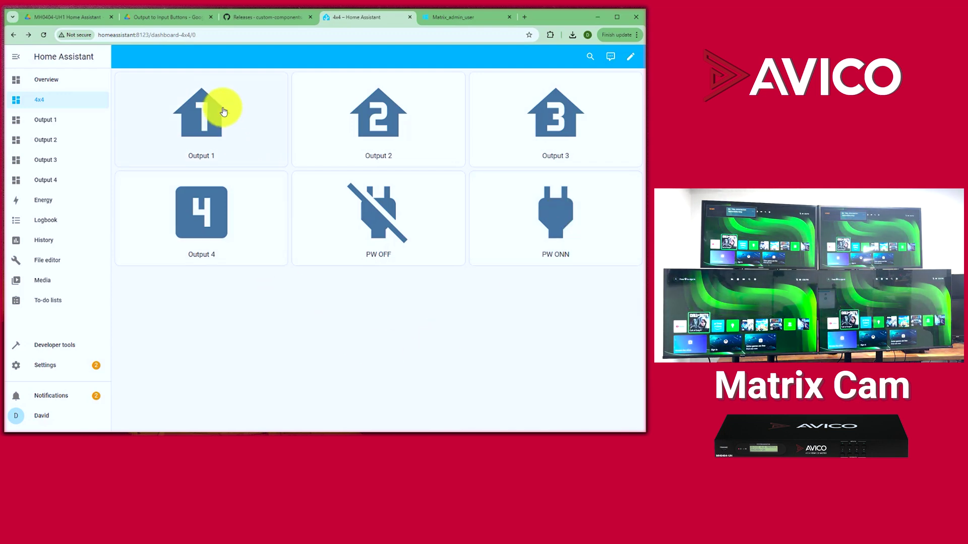
# Step: Switch Output 1 to Input 1 and then Input 2 through its dashboard, and return to the 4x4 dashboard
pyautogui.click(225, 132)
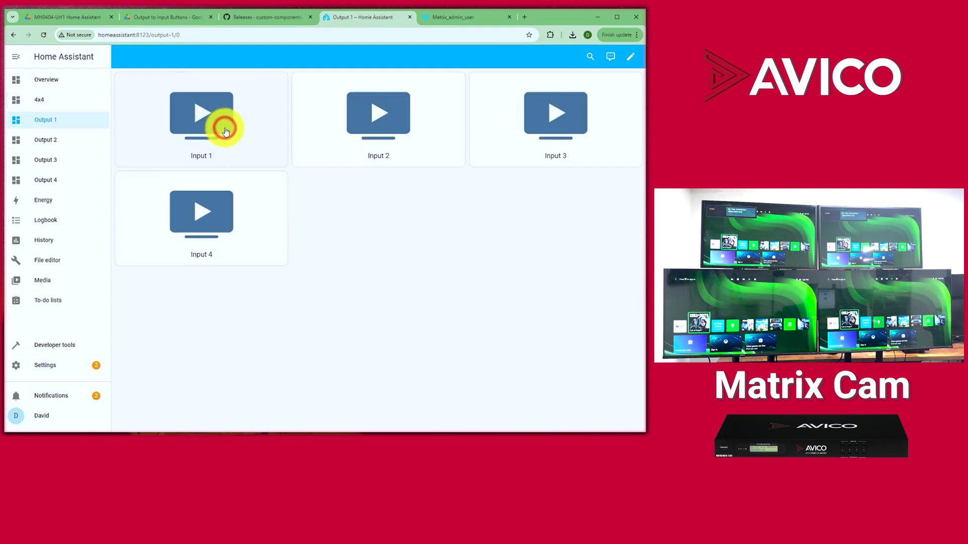
pyautogui.click(224, 129)
pyautogui.click(361, 134)
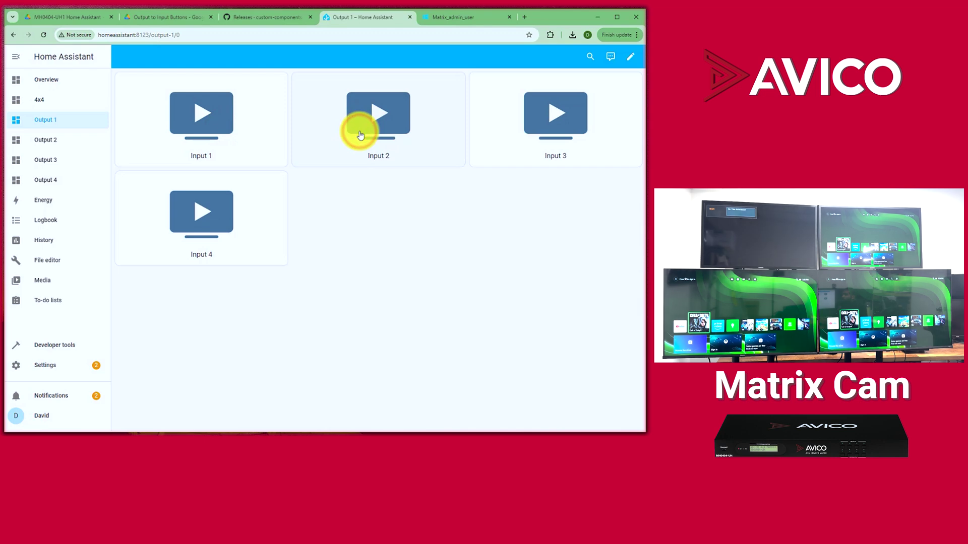
pyautogui.click(49, 104)
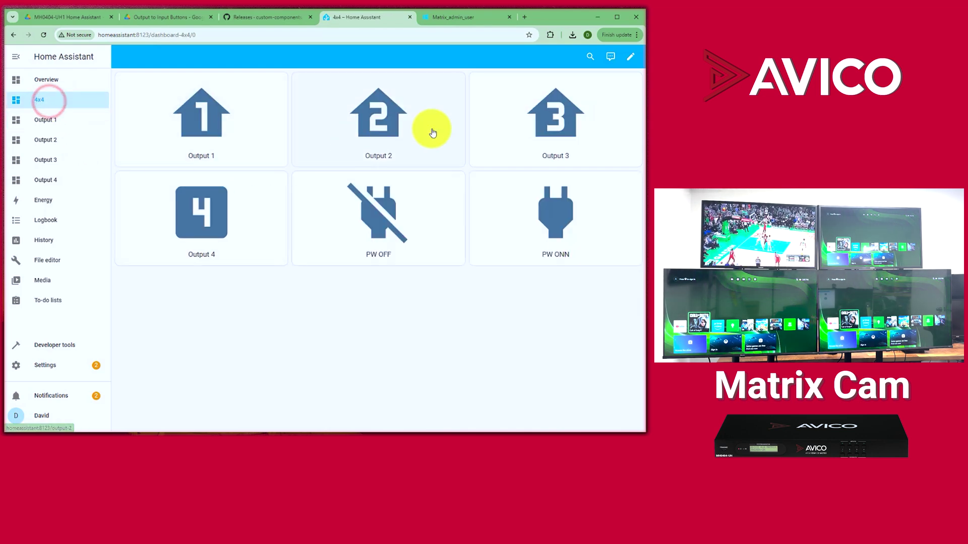
# Step: Follow the Output 2 button to its dashboard and switch that output to Input 2
pyautogui.click(395, 130)
pyautogui.click(392, 132)
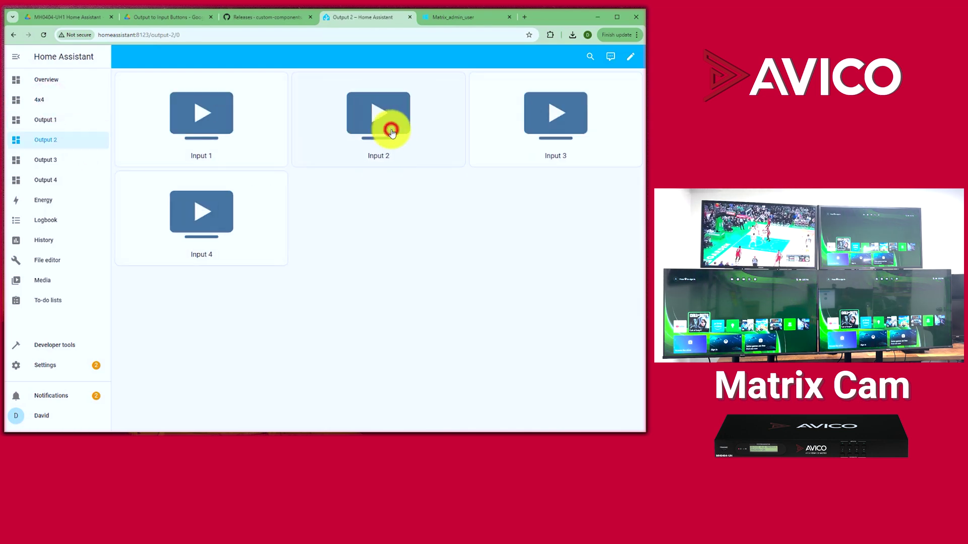
pyautogui.click(368, 140)
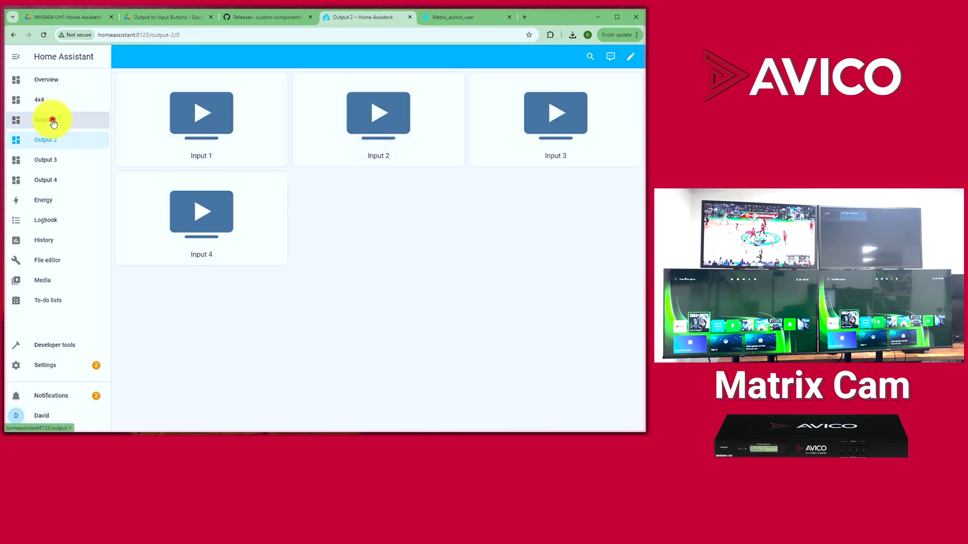
# Step: Open the Output 1 dashboard and switch the output to Input 3, then back to Input 2
pyautogui.click(50, 120)
pyautogui.click(554, 141)
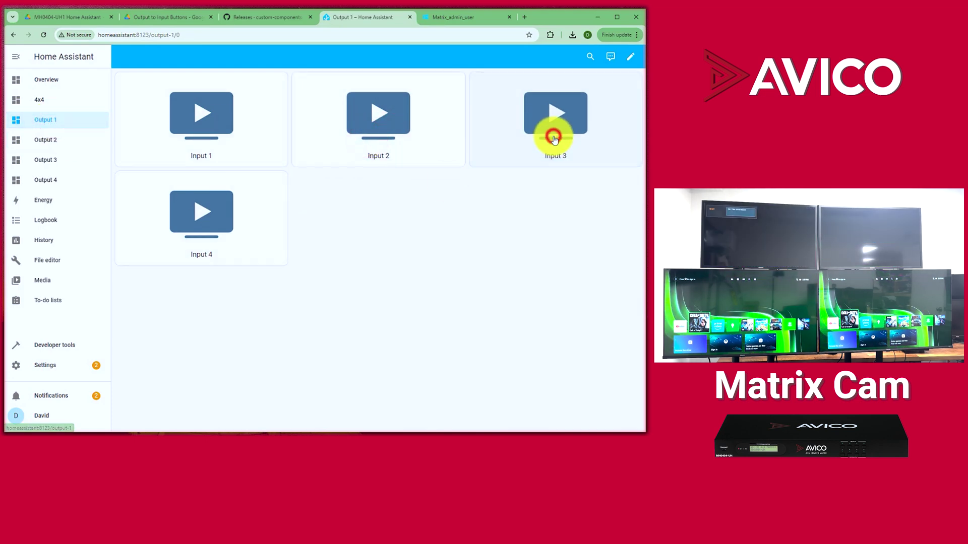
pyautogui.click(417, 134)
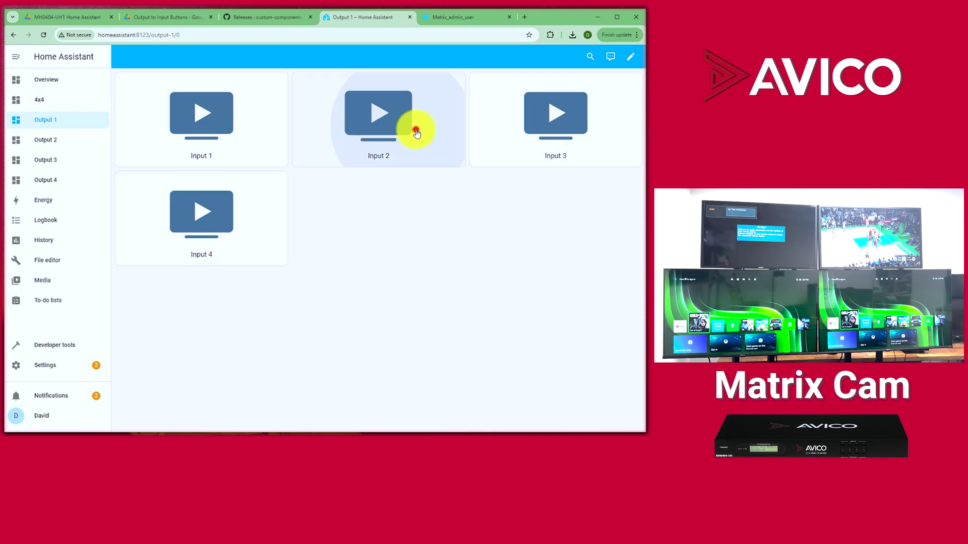
# Step: Return to the 4x4 dashboard, follow the Output 3 button and switch that output to Input 2
pyautogui.click(40, 99)
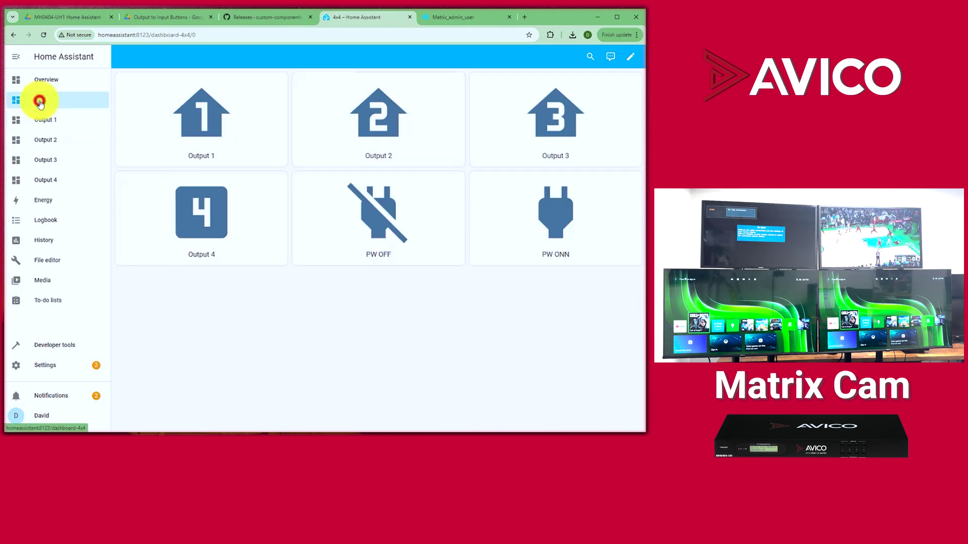
pyautogui.click(556, 129)
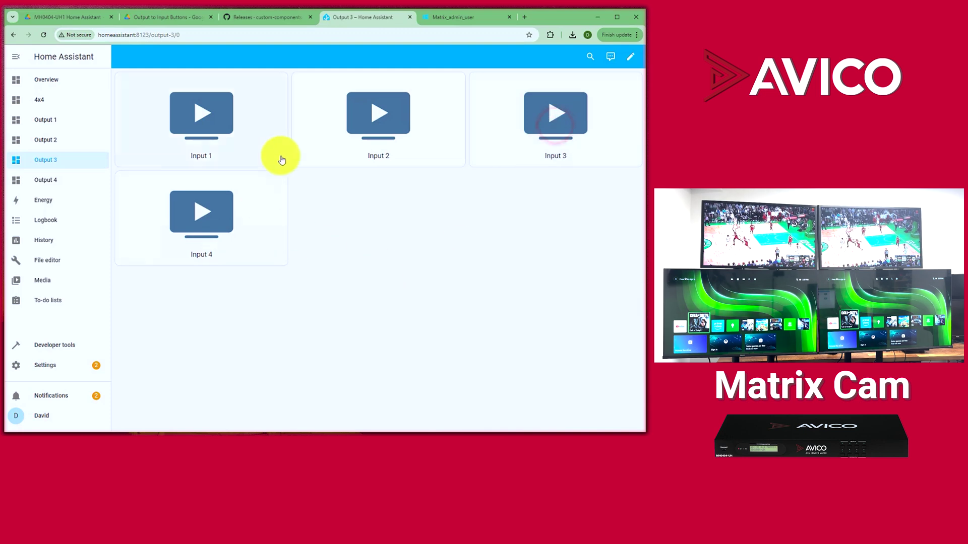
pyautogui.click(350, 142)
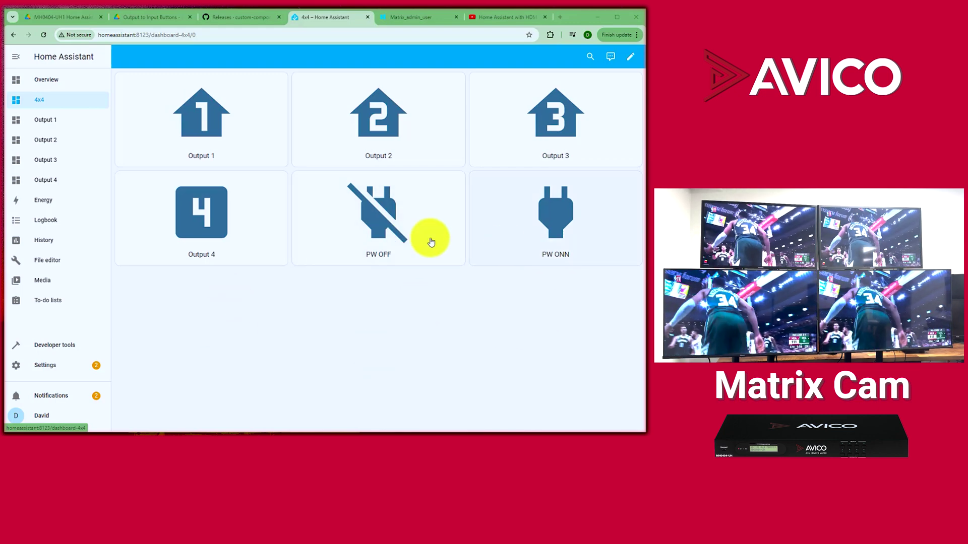
# Step: Open the scripts list in the automation settings and duplicate the Power ON script
pyautogui.click(49, 369)
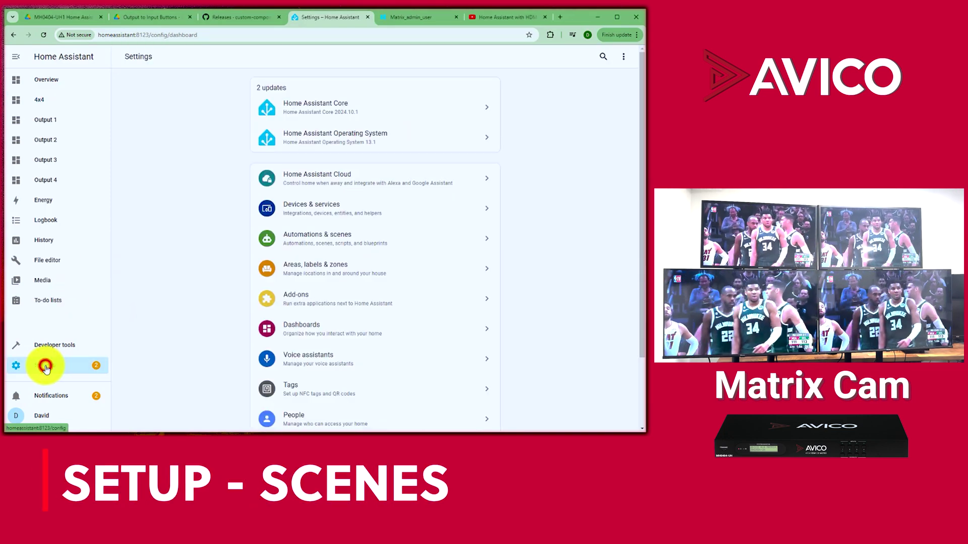
pyautogui.click(337, 238)
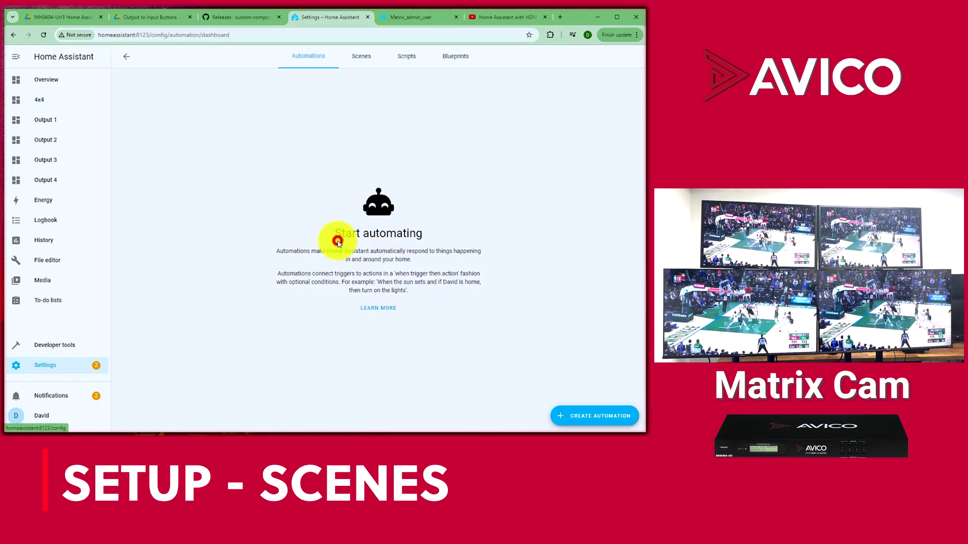
pyautogui.click(409, 59)
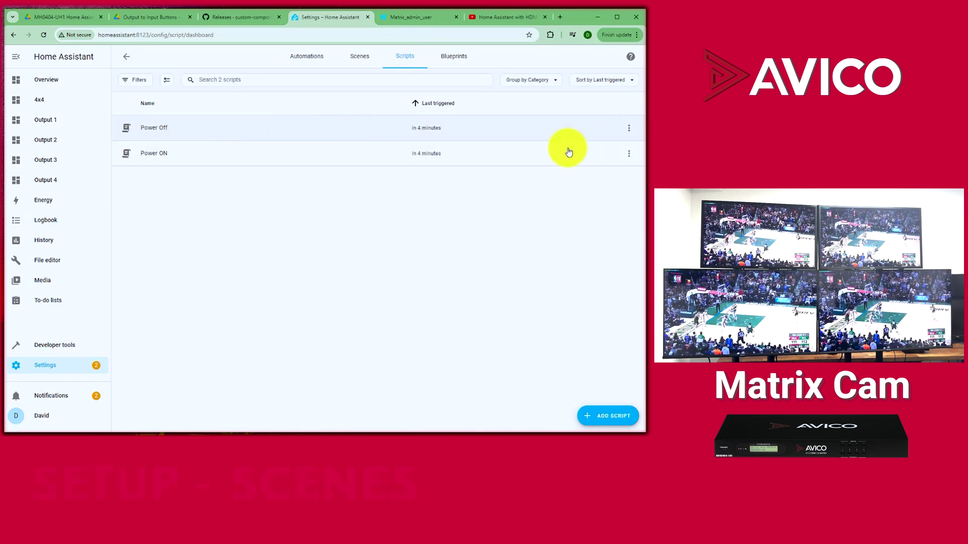
pyautogui.click(628, 153)
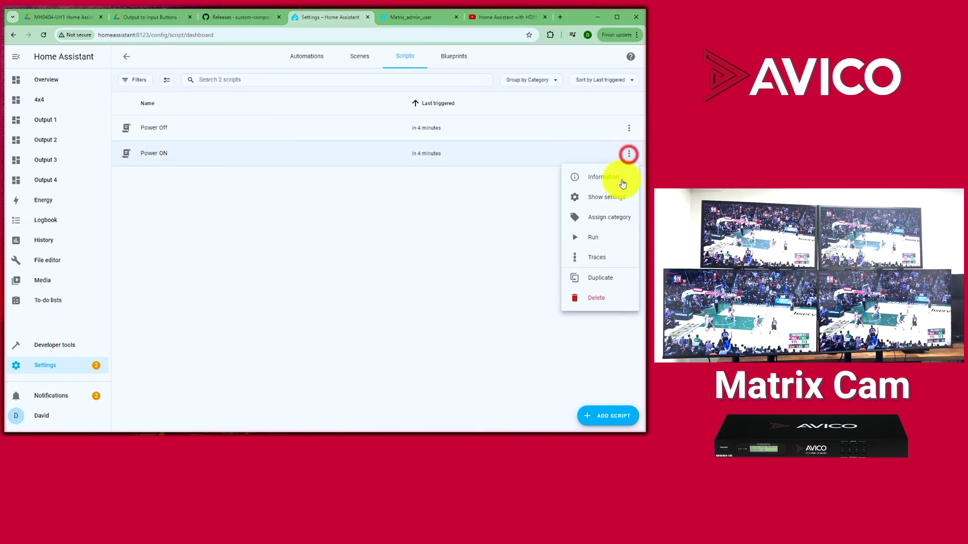
pyautogui.click(601, 278)
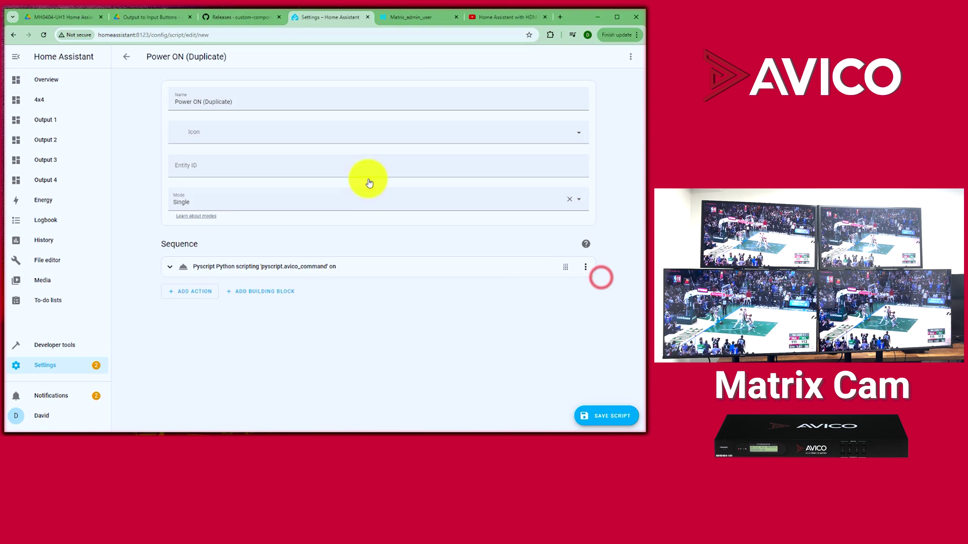
# Step: Rename the duplicated Power ON script as "All to 1"
pyautogui.tripleClick(256, 102)
pyautogui.press('capslock')
pyautogui.write('AA')
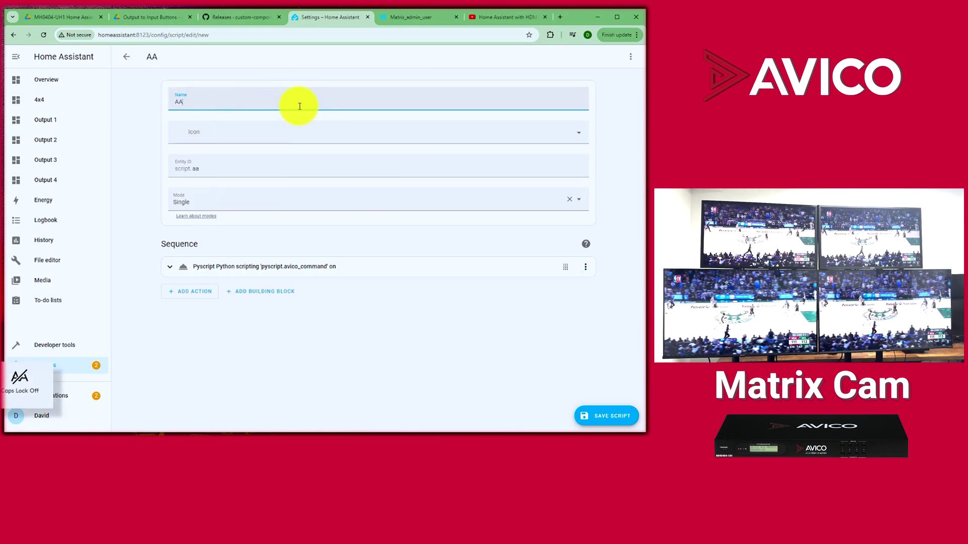
pyautogui.press('BackSpace')
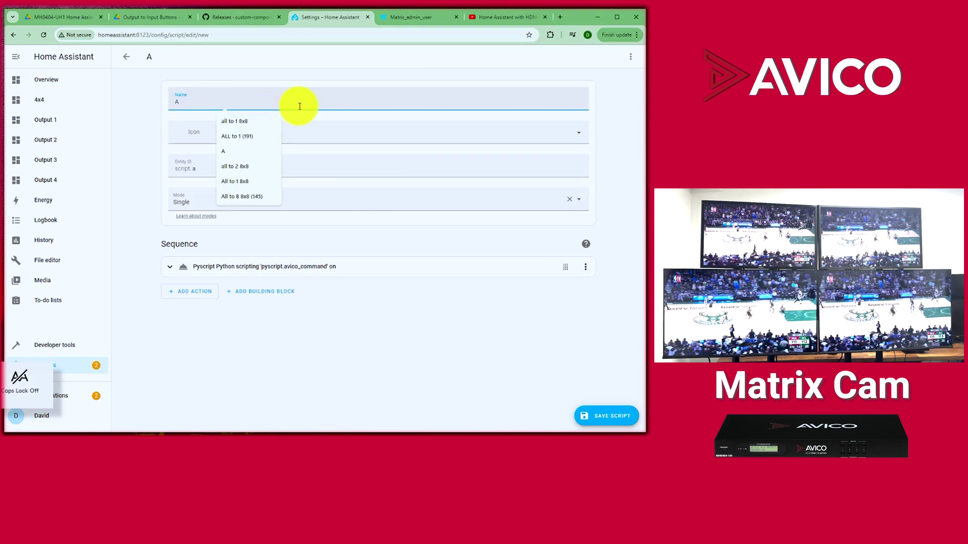
pyautogui.write('ll to 1')
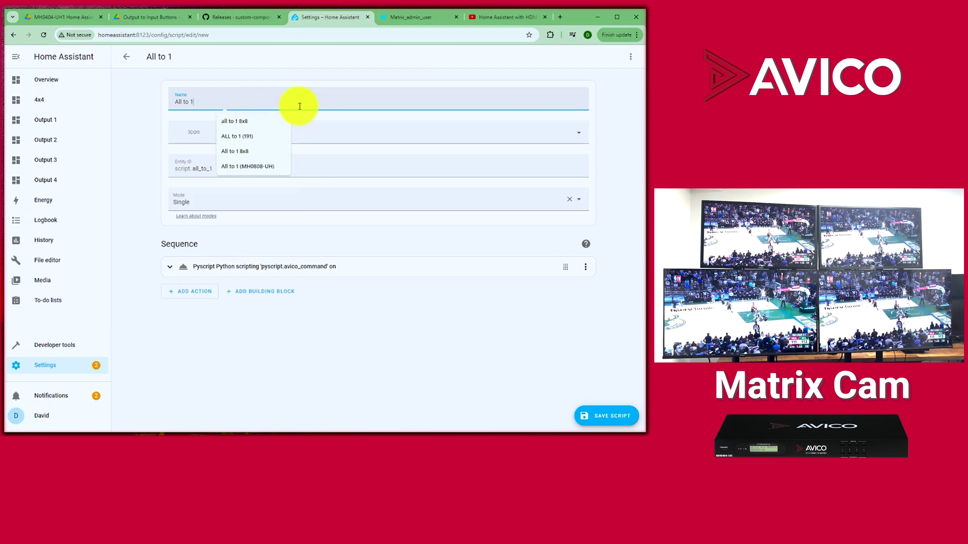
pyautogui.click(154, 161)
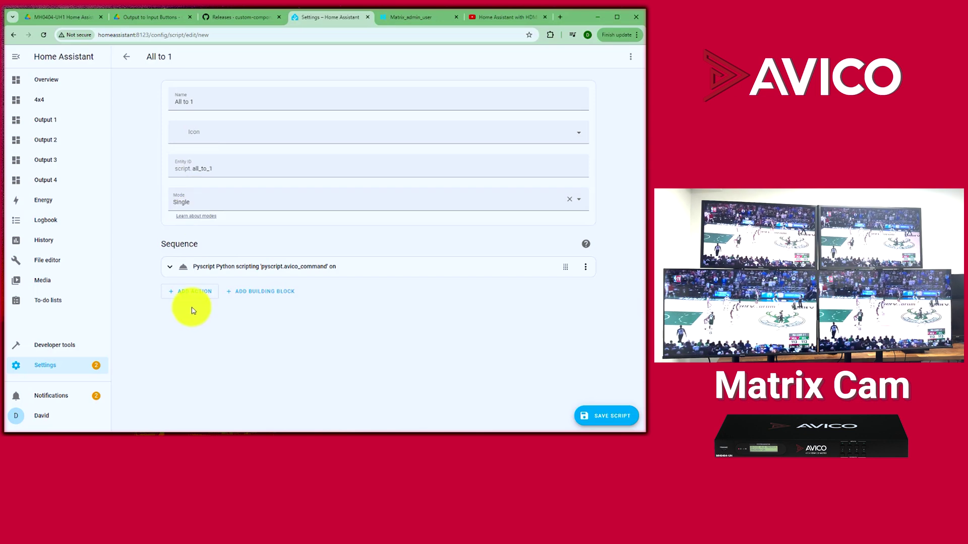
# Step: Set the action in the script's avico_command service data to "01All." and save the script
pyautogui.click(166, 266)
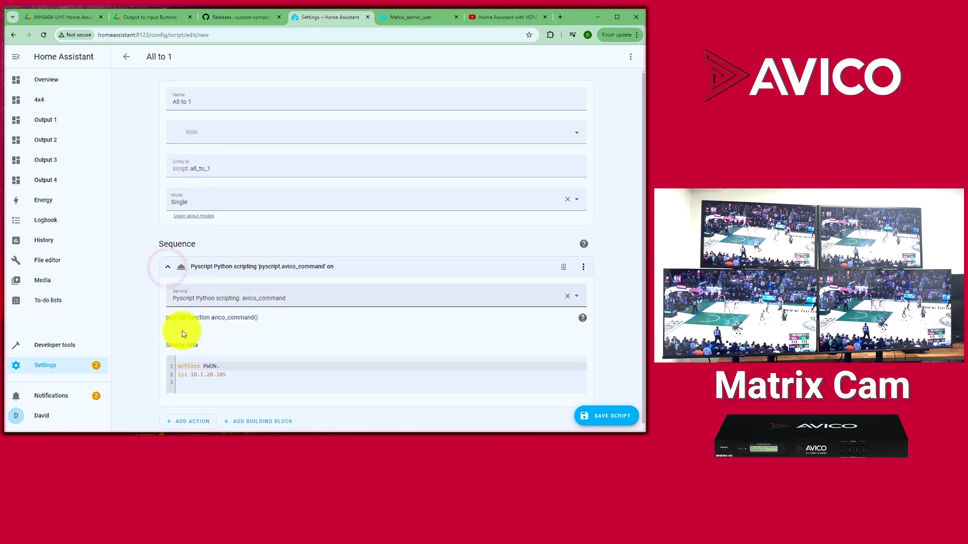
pyautogui.click(212, 363)
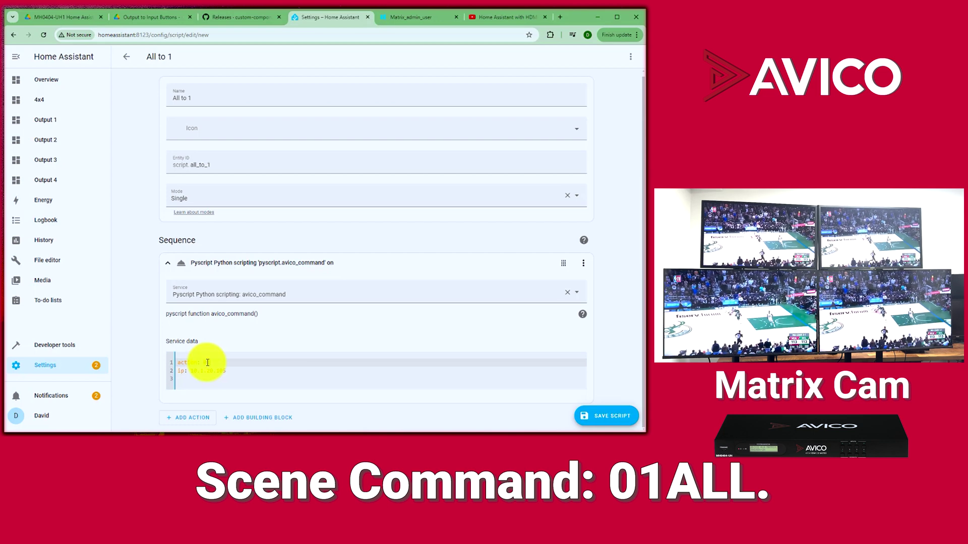
pyautogui.write('1')
pyautogui.press('capslock')
pyautogui.write('LL.')
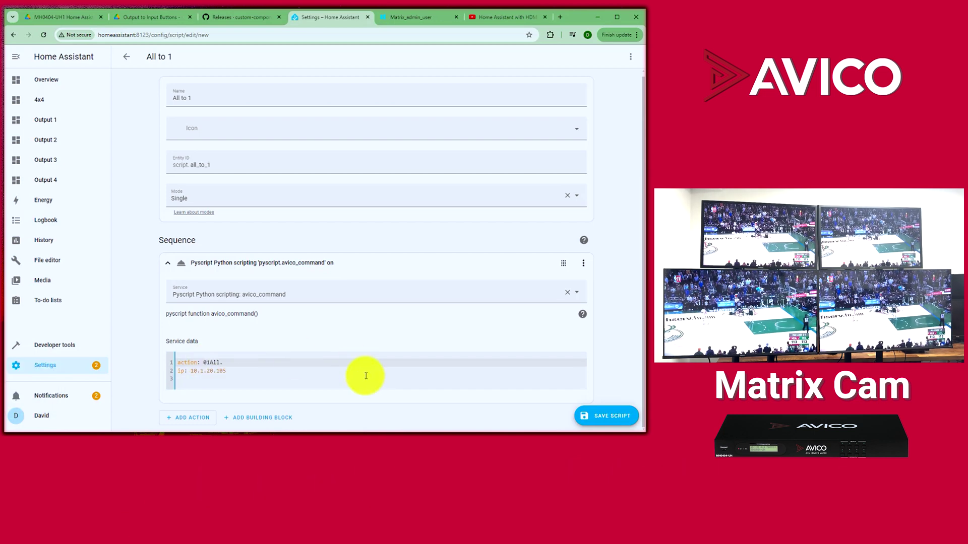
pyautogui.click(603, 421)
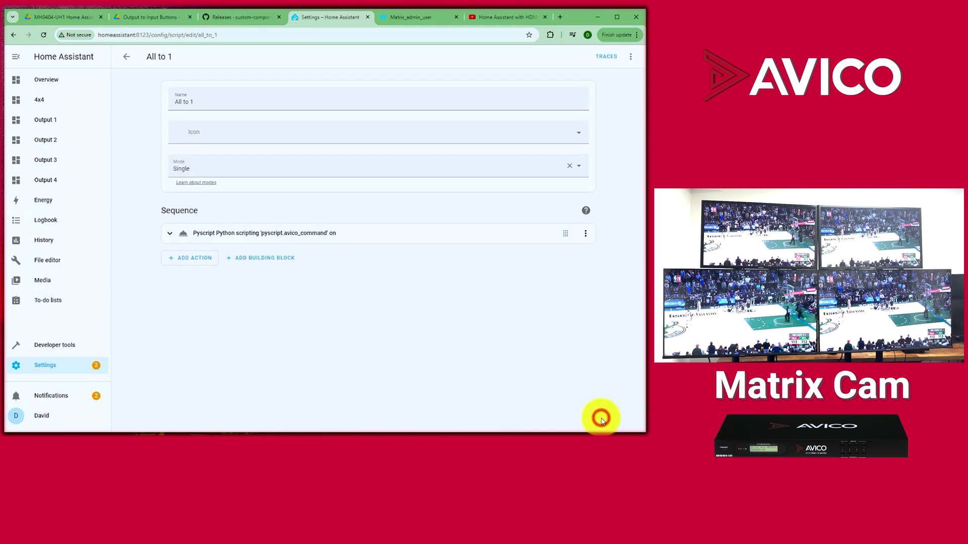
# Step: Return to the scripts list and run the All to 1 script
pyautogui.click(127, 57)
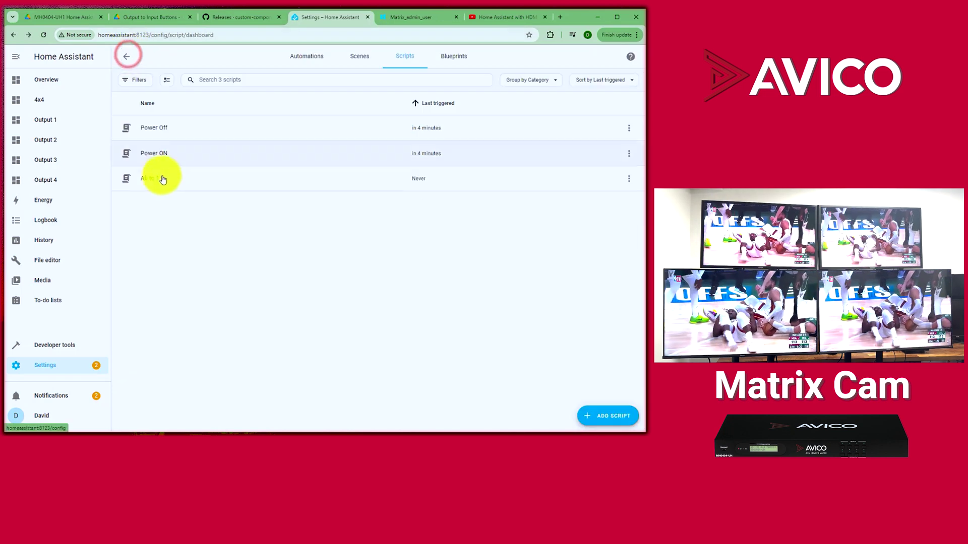
pyautogui.click(629, 179)
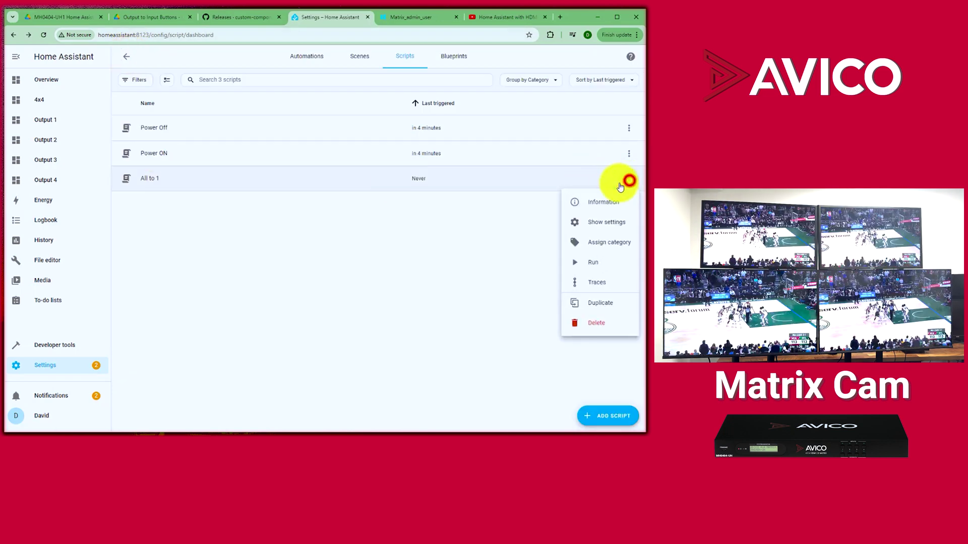
pyautogui.click(597, 262)
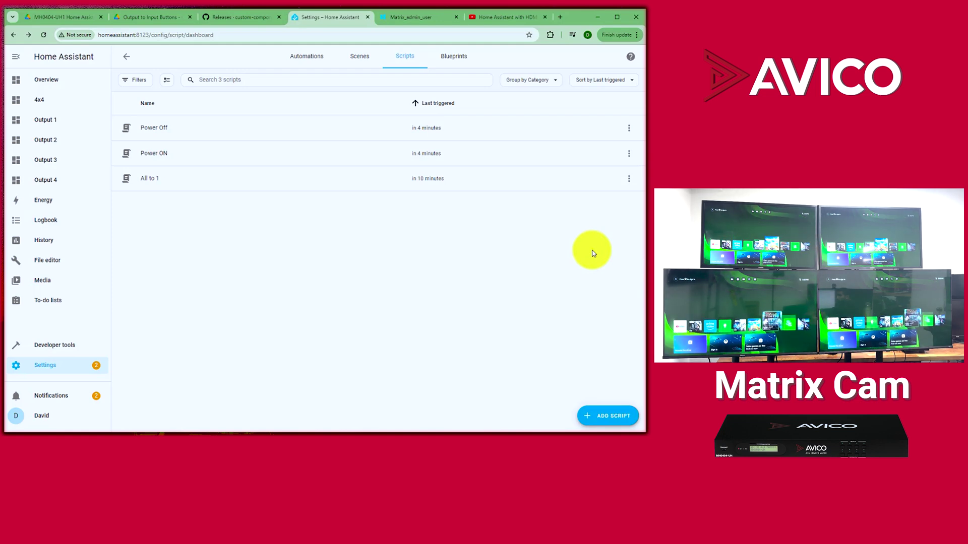
# Step: Duplicate the All to 1 script as "All to 2", set its action to "02All." and save it
pyautogui.click(628, 179)
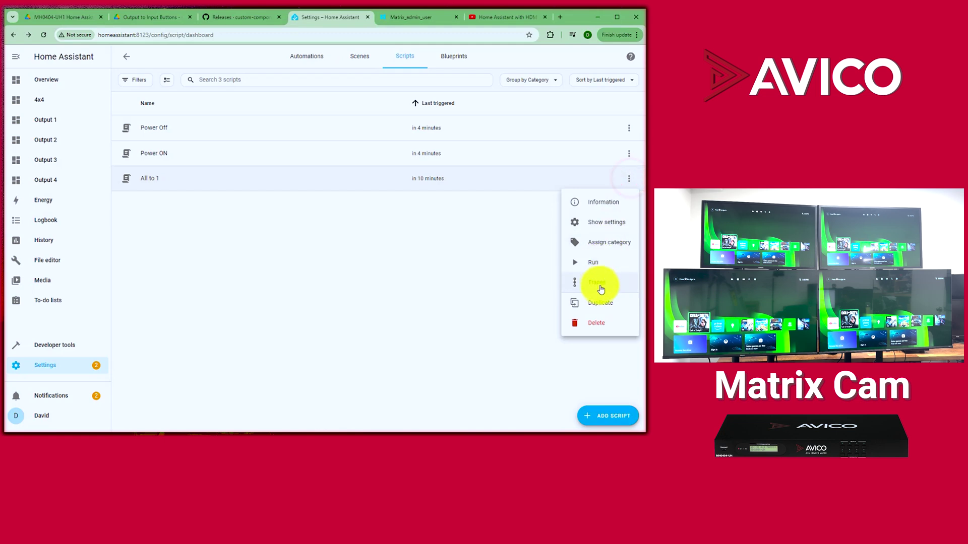
pyautogui.click(600, 306)
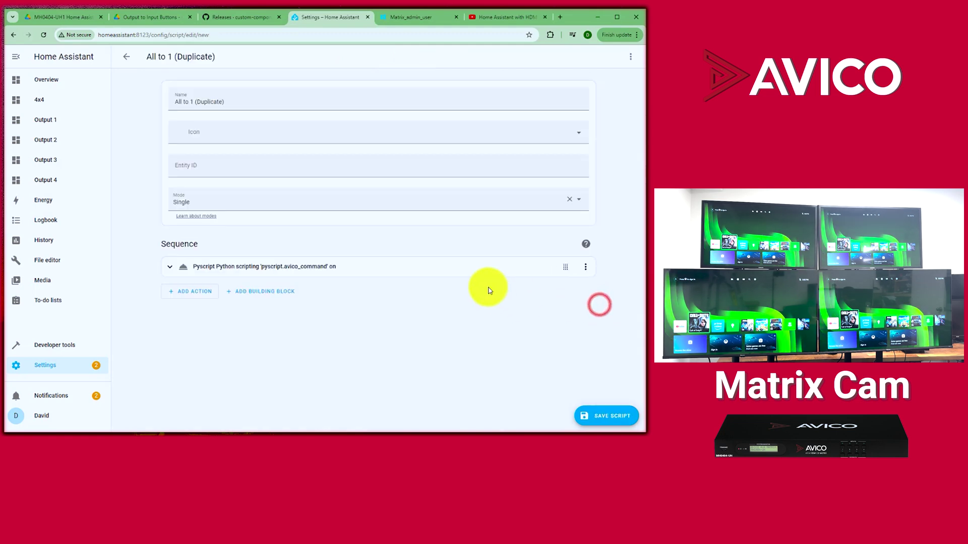
pyautogui.moveTo(225, 103); pyautogui.dragTo(191, 104)
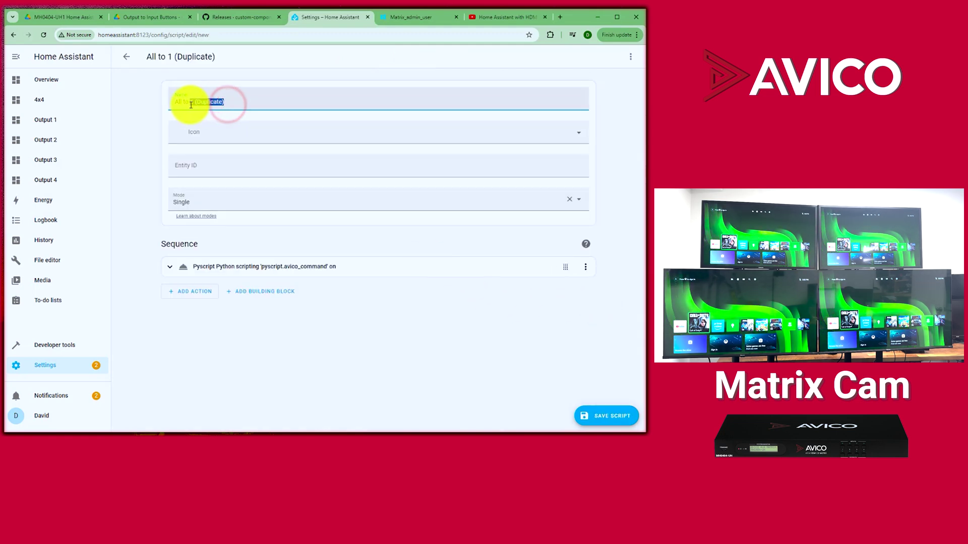
pyautogui.write('2')
pyautogui.click(198, 267)
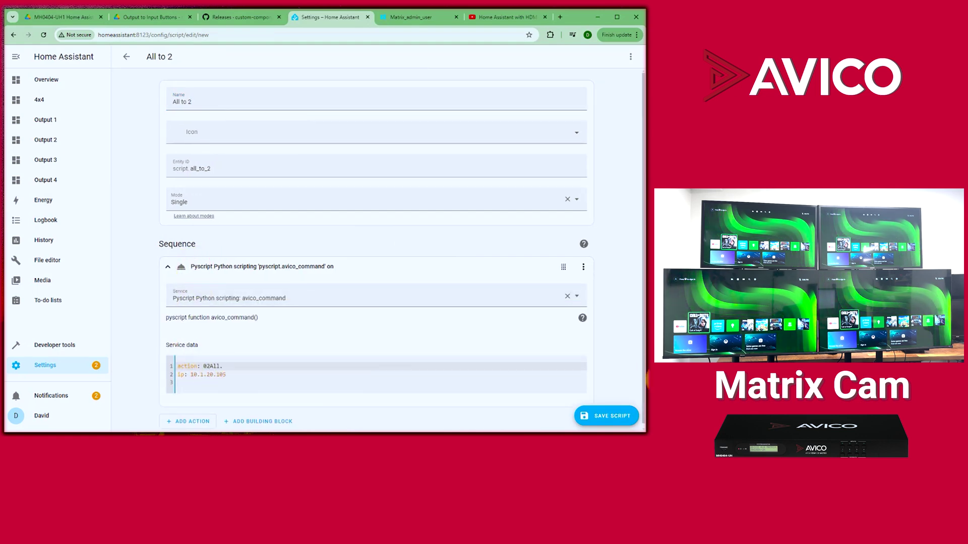
pyautogui.click(611, 419)
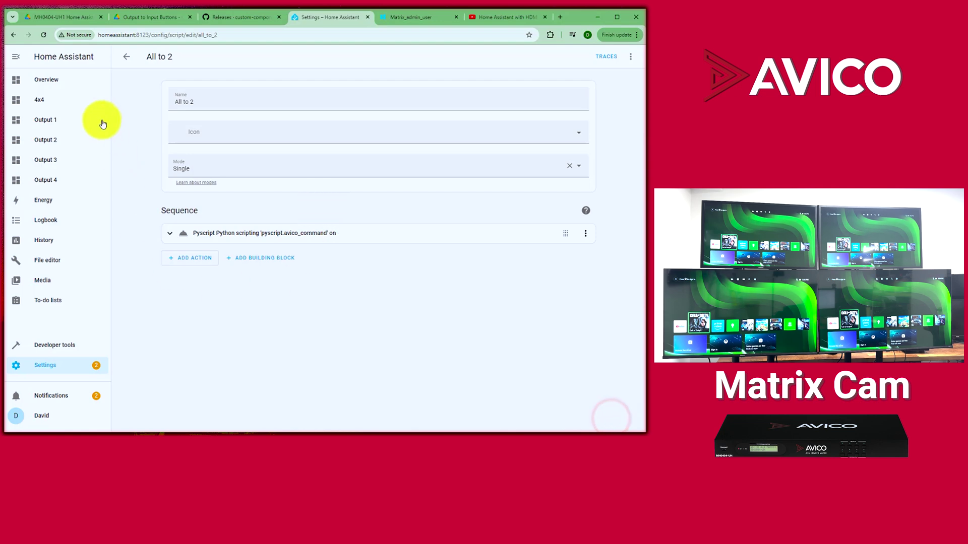
# Step: Return to the scripts list and run the All to 2 script
pyautogui.click(127, 59)
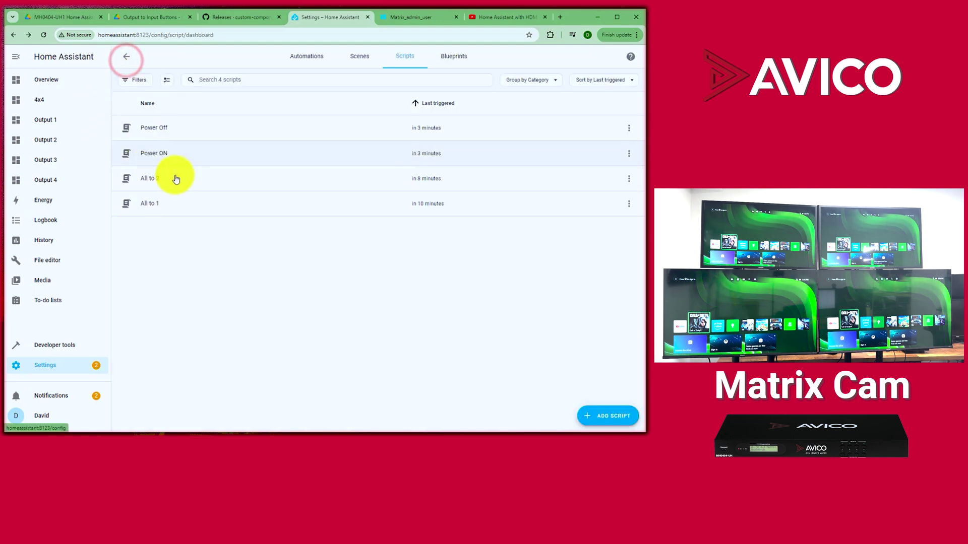
pyautogui.click(629, 178)
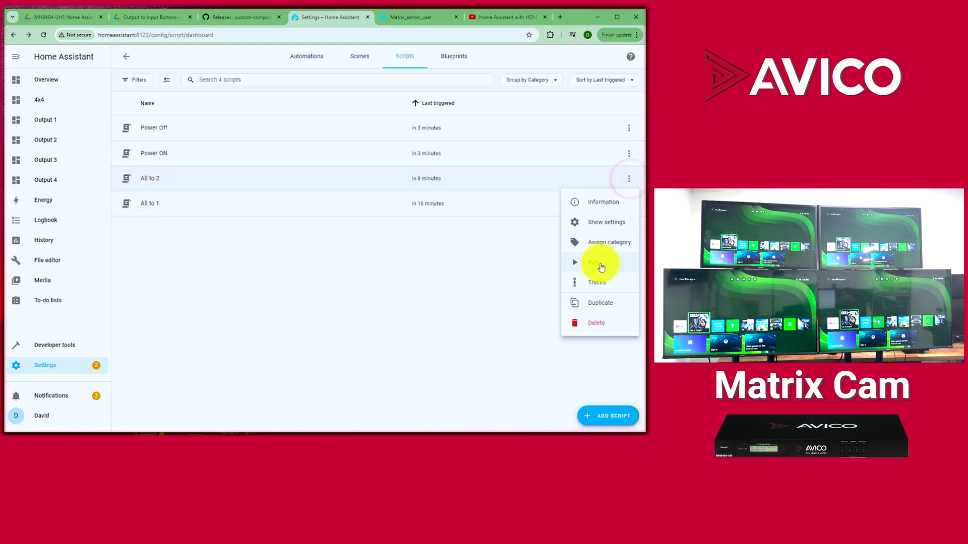
pyautogui.click(601, 266)
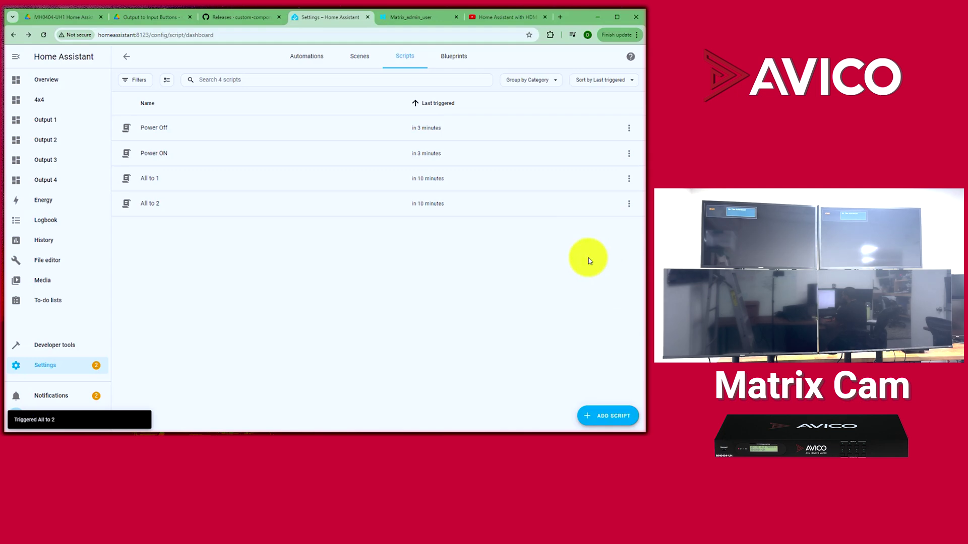
# Step: Open the 4x4 dashboard for editing, add a Button card and clear its default entity
pyautogui.click(41, 105)
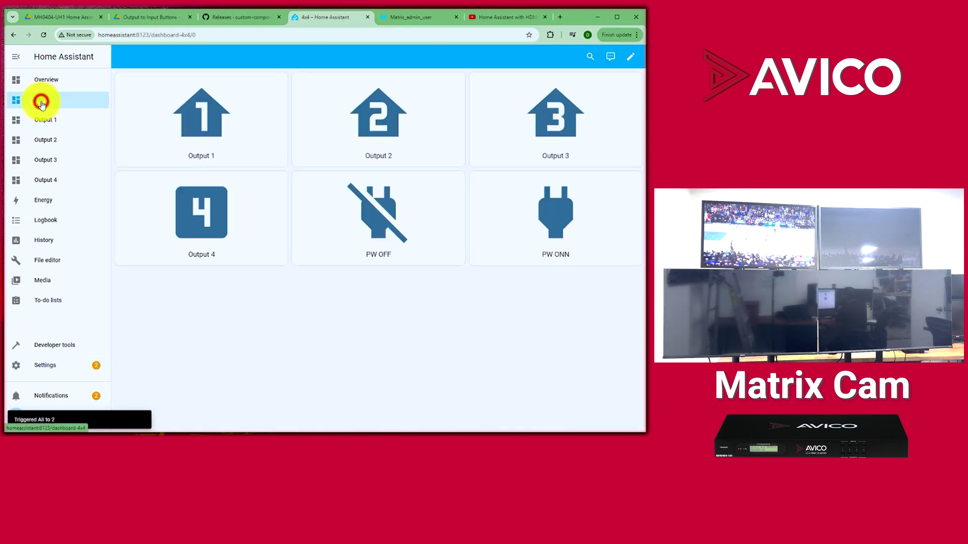
pyautogui.click(633, 59)
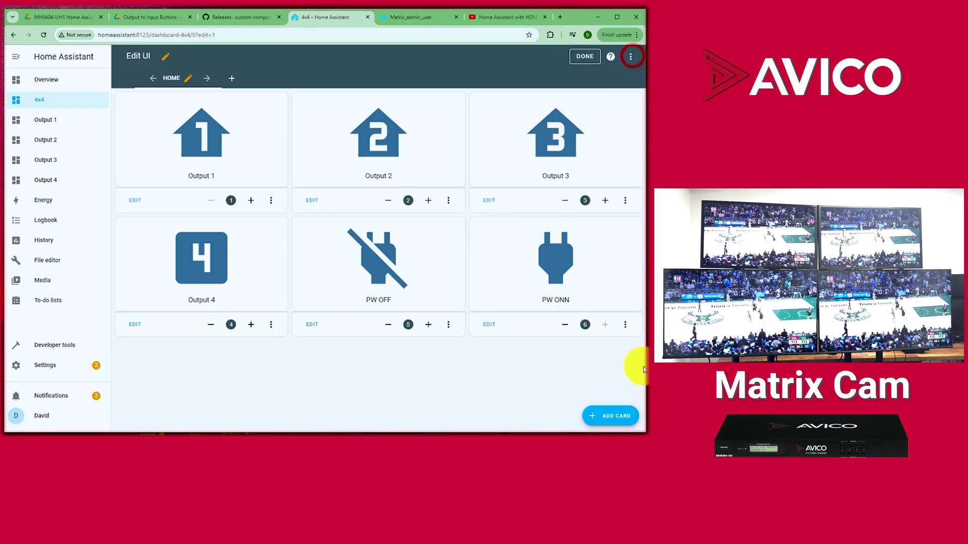
pyautogui.click(612, 416)
pyautogui.click(464, 185)
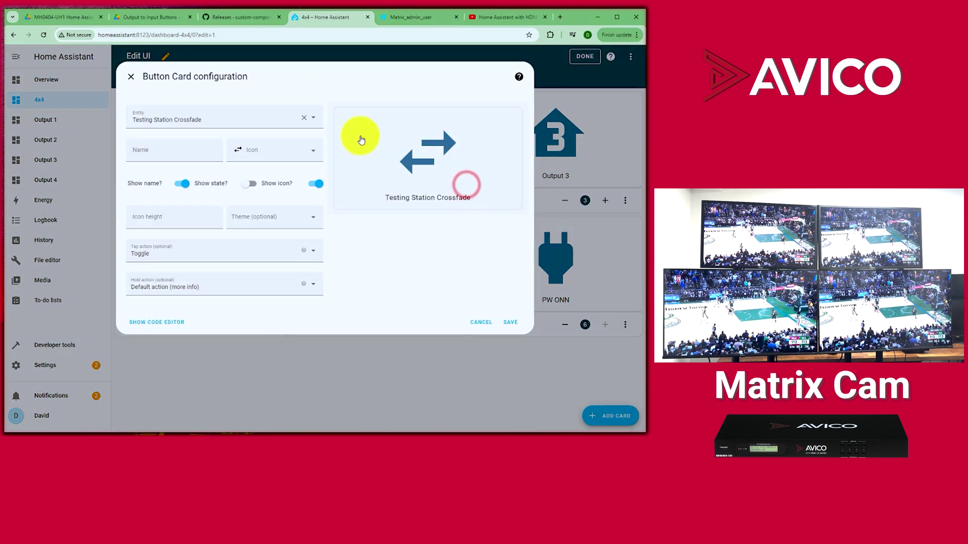
pyautogui.click(303, 117)
# Step: Name the new button "ALL TO 1" and give it the mdi:numeric-1-box icon
pyautogui.click(170, 151)
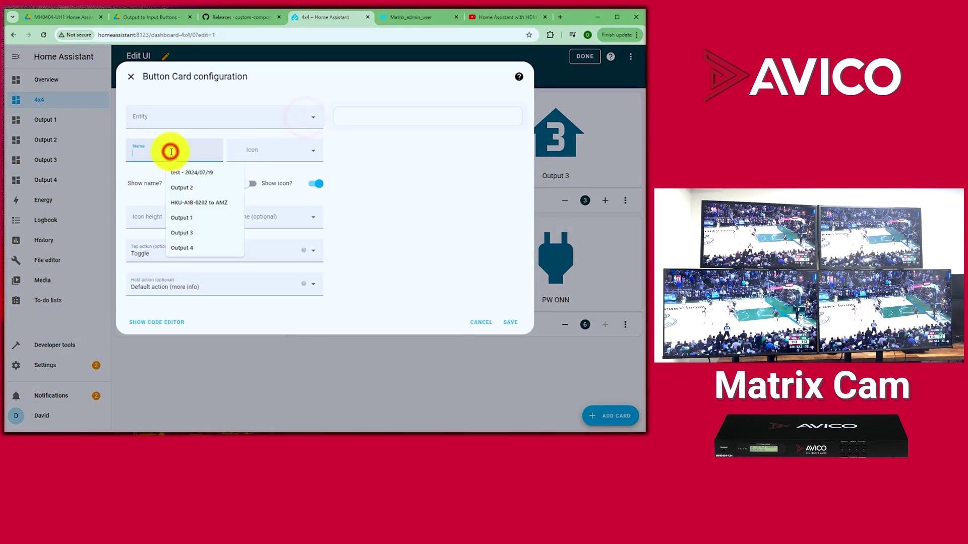
pyautogui.write('a')
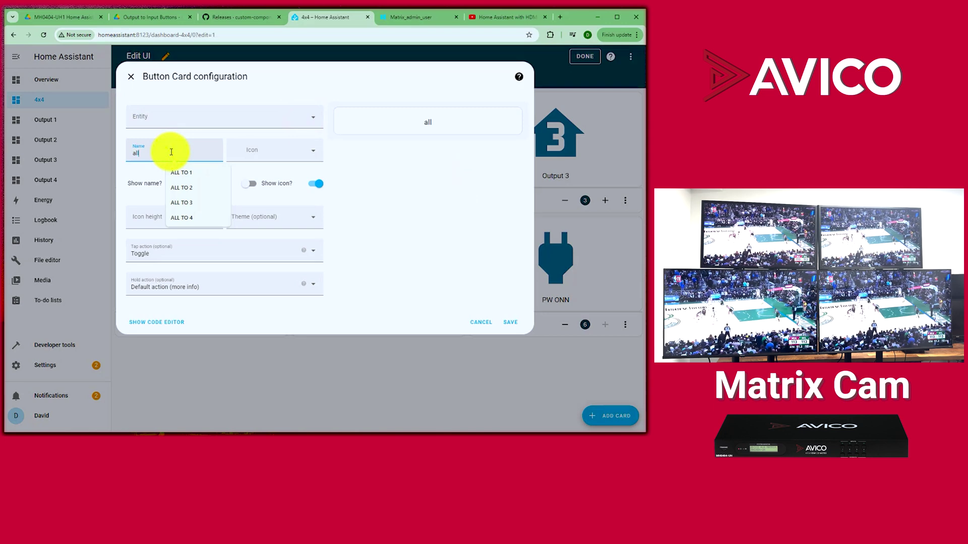
pyautogui.write('ll')
pyautogui.click(179, 172)
pyautogui.click(266, 147)
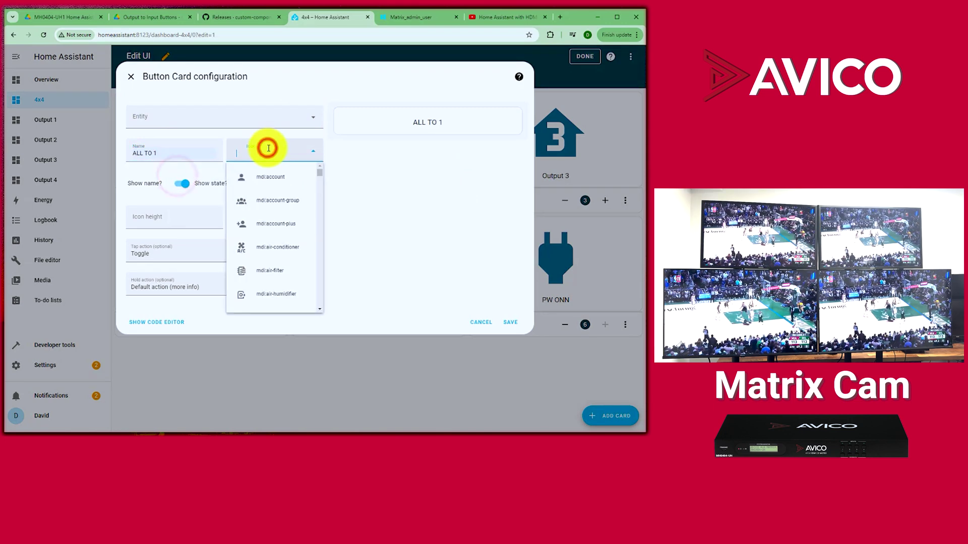
pyautogui.write('1')
pyautogui.scroll(-2, 259, 217)
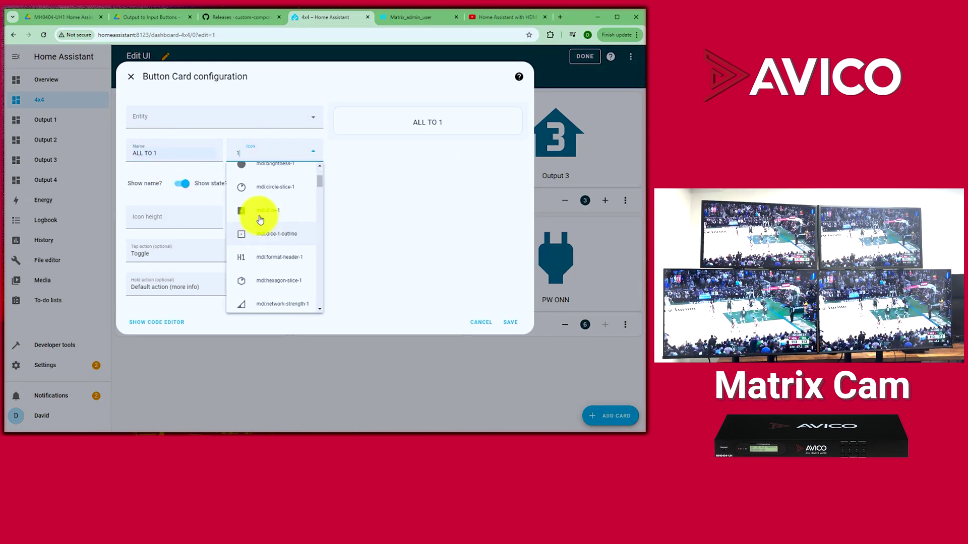
pyautogui.scroll(-2, 262, 232)
pyautogui.click(266, 255)
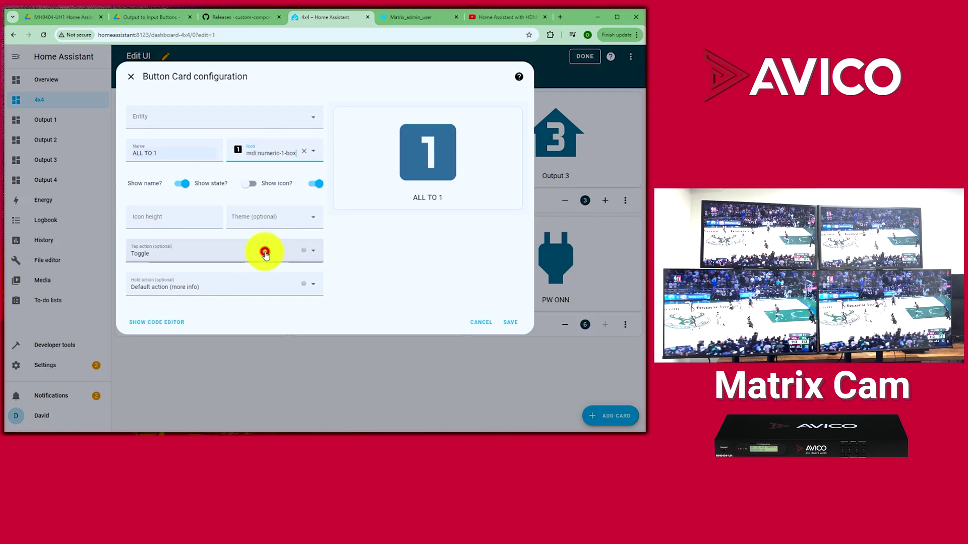
# Step: Set the ALL TO 1 button's tap action to call the service "Script: All to 1" and save the card
pyautogui.click(165, 252)
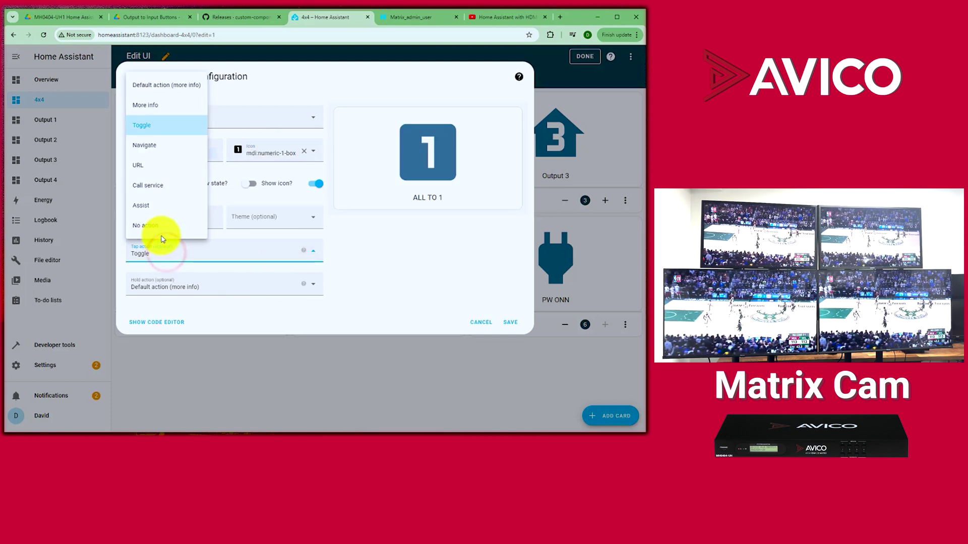
pyautogui.click(150, 186)
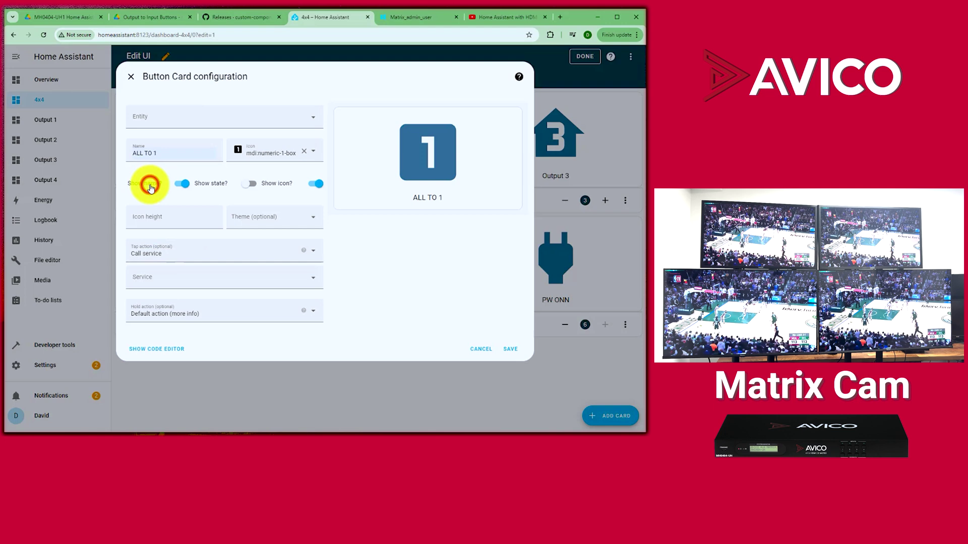
pyautogui.click(169, 278)
pyautogui.write('a')
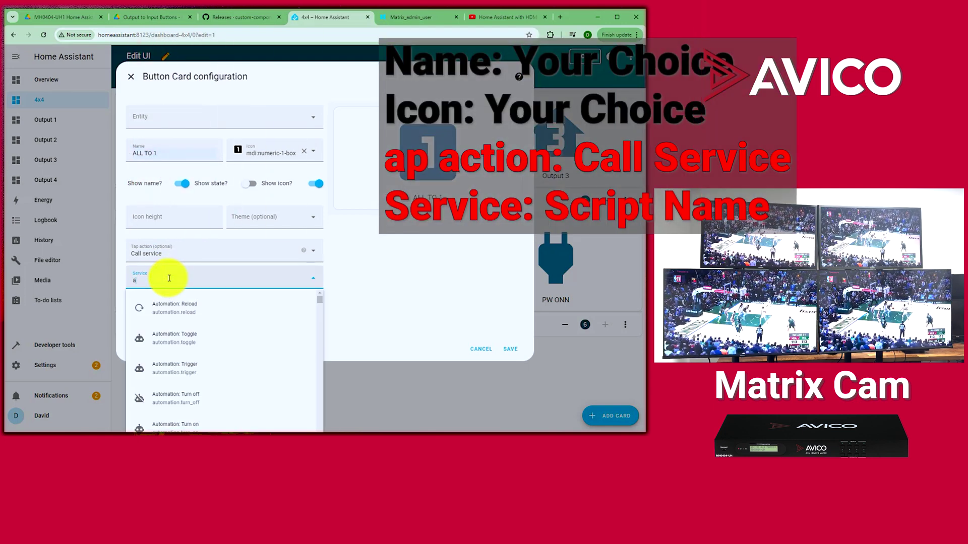
pyautogui.write('ll')
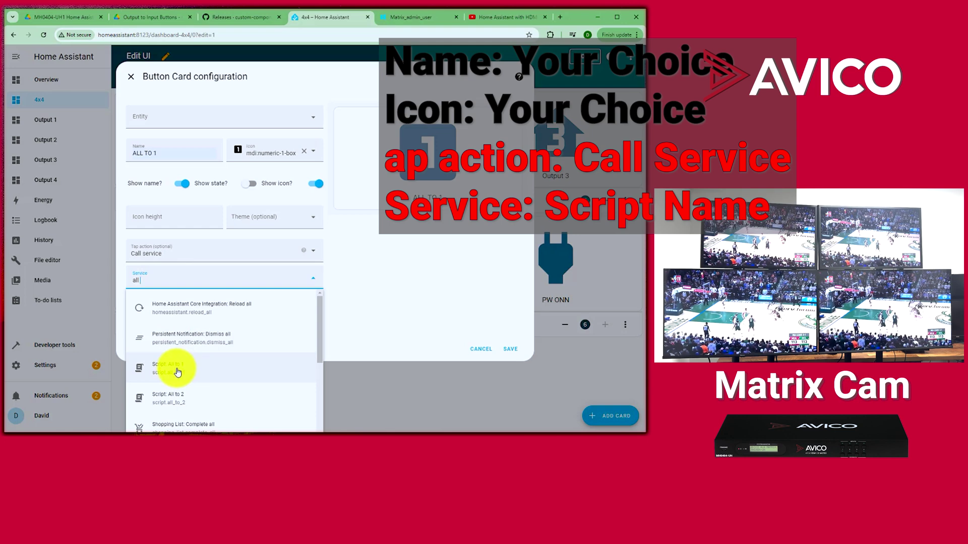
pyautogui.click(177, 372)
pyautogui.click(504, 368)
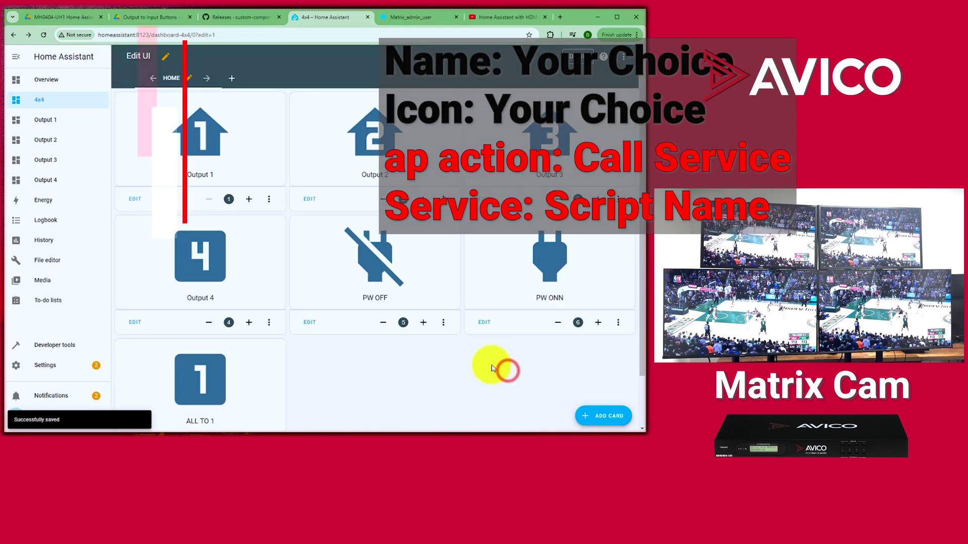
# Step: Add another Button card to the 4x4 dashboard and clear its default entity
pyautogui.click(591, 416)
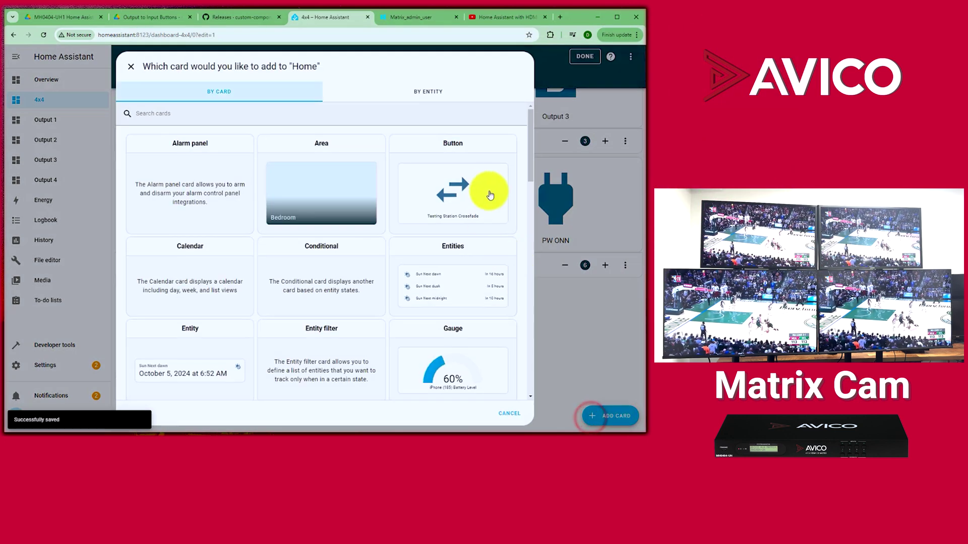
pyautogui.click(469, 194)
pyautogui.click(302, 119)
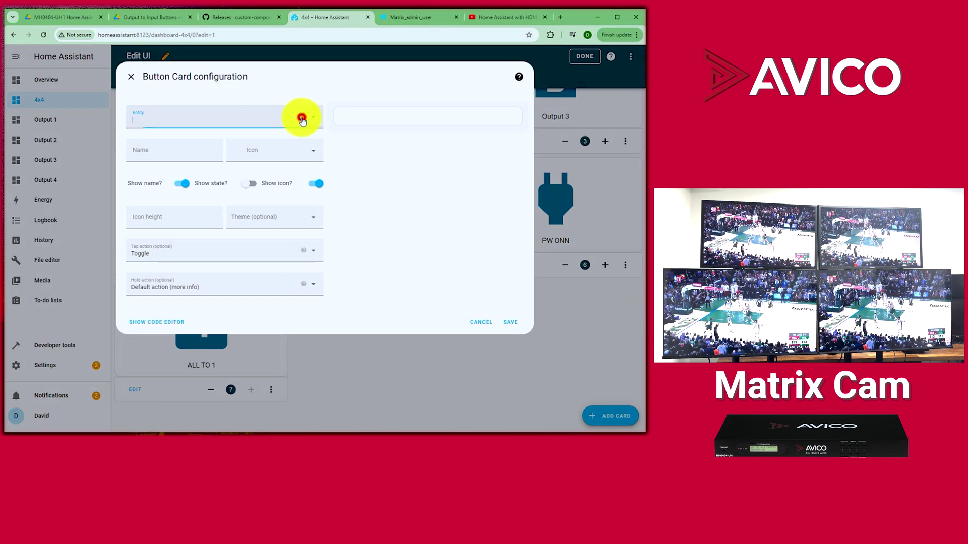
# Step: Name the new button "ALL TO 2" and give it the mdi:numeric-2-box icon
pyautogui.click(152, 154)
pyautogui.write('a')
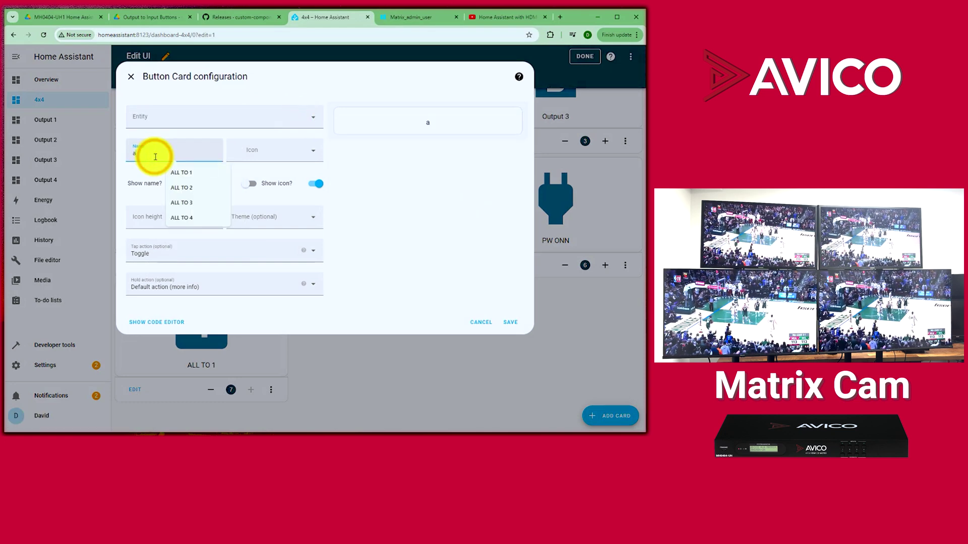
pyautogui.click(175, 188)
pyautogui.click(272, 155)
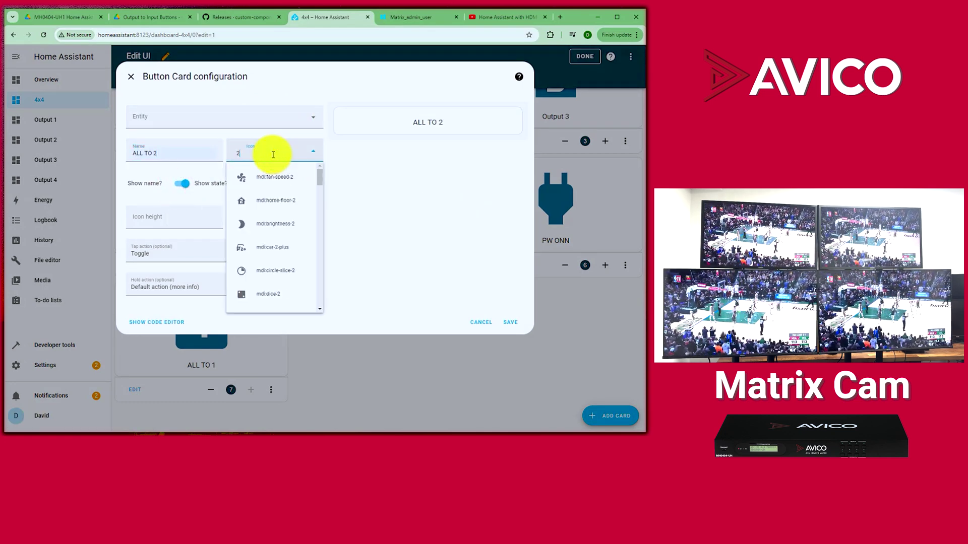
pyautogui.write('2')
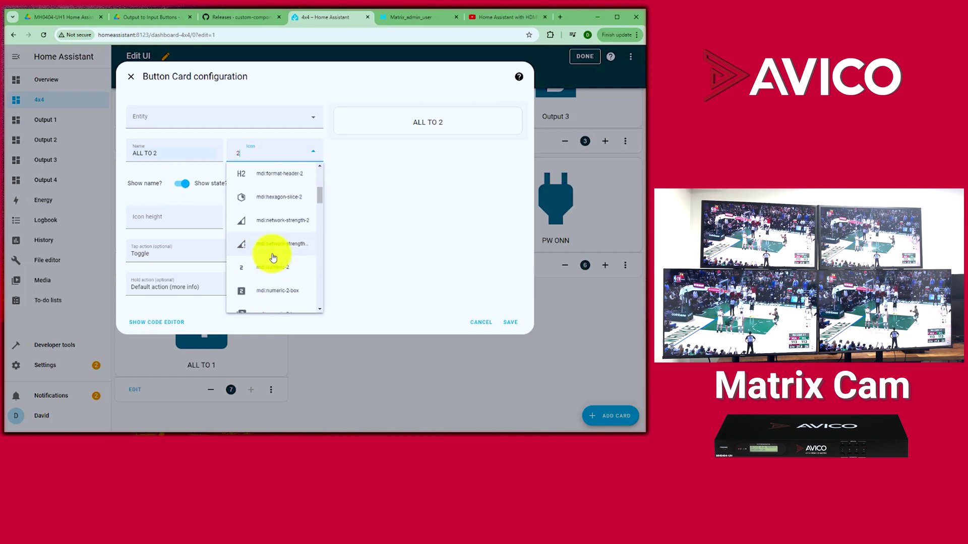
pyautogui.scroll(-2, 268, 267)
pyautogui.click(260, 253)
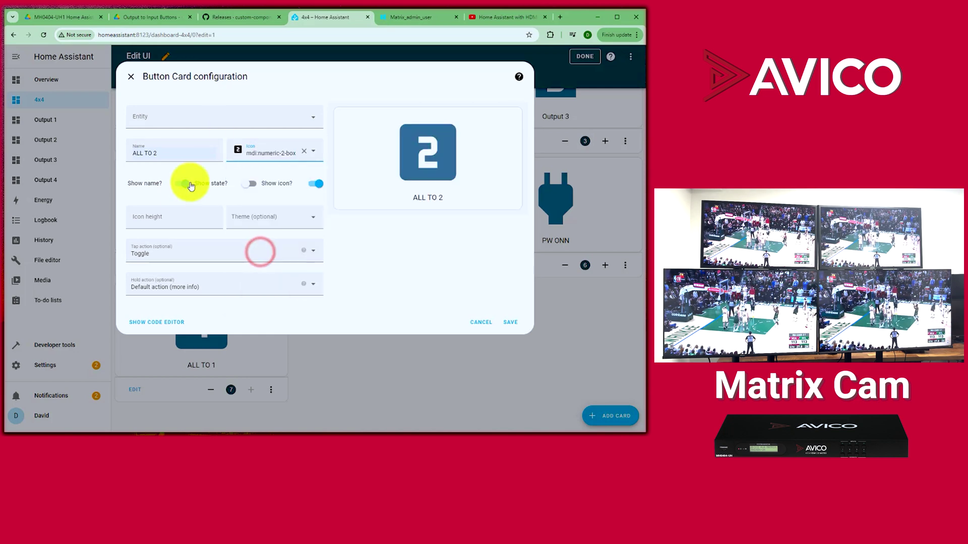
# Step: Make the ALL TO 2 button call the service "Script: All to 2" on tap, save it and finish editing the dashboard
pyautogui.click(169, 256)
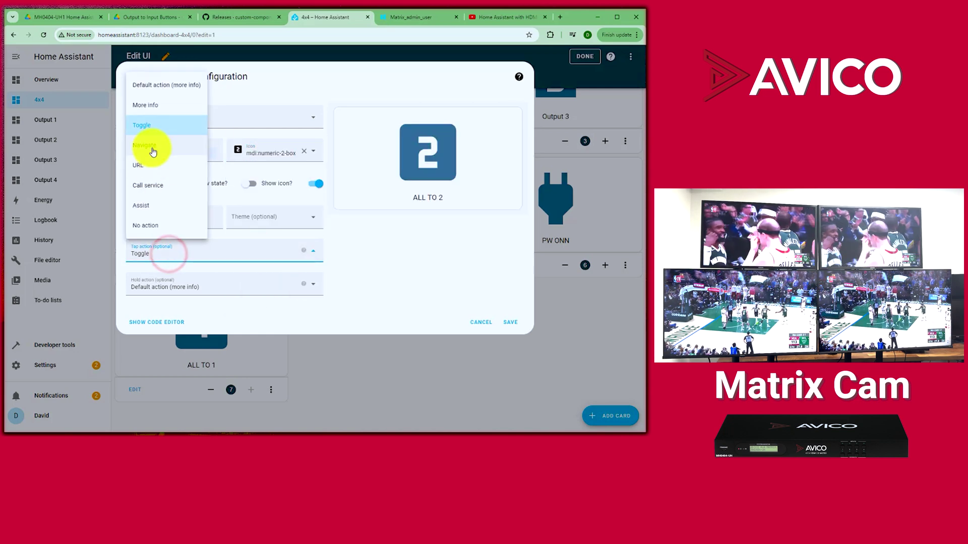
pyautogui.click(152, 186)
pyautogui.click(158, 278)
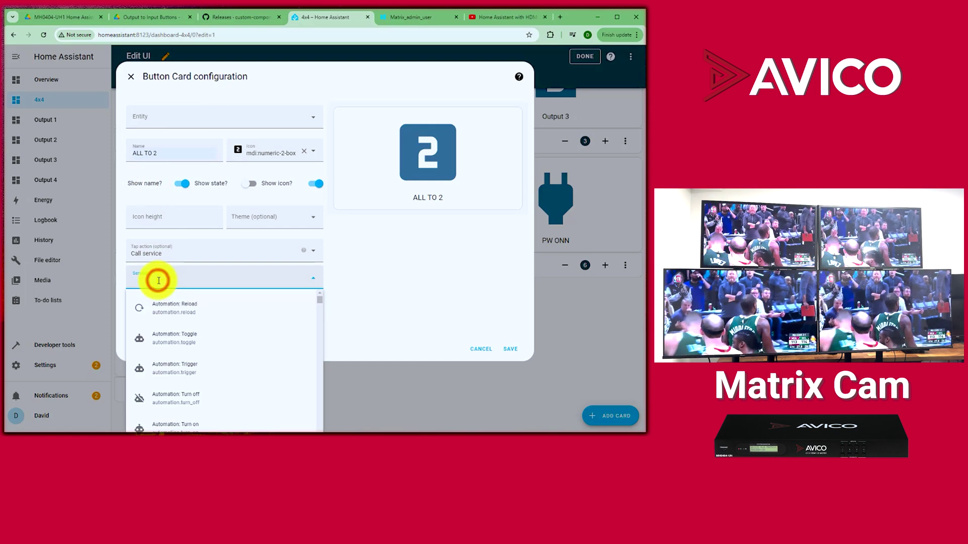
pyautogui.write('all')
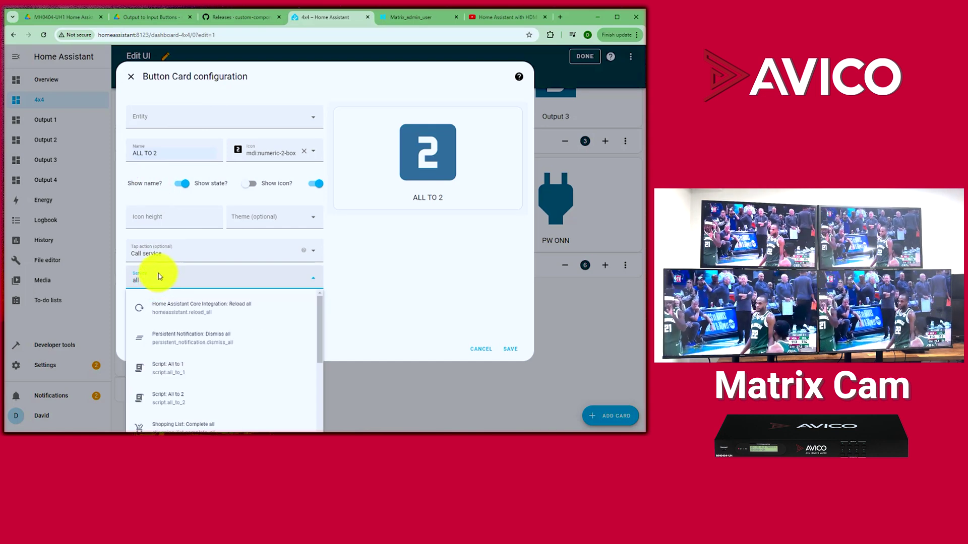
pyautogui.click(175, 401)
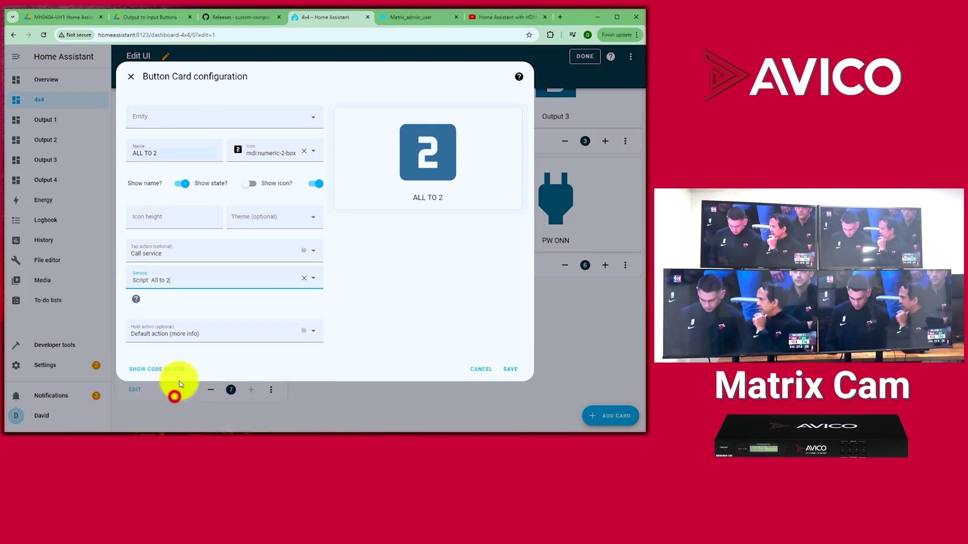
pyautogui.click(504, 371)
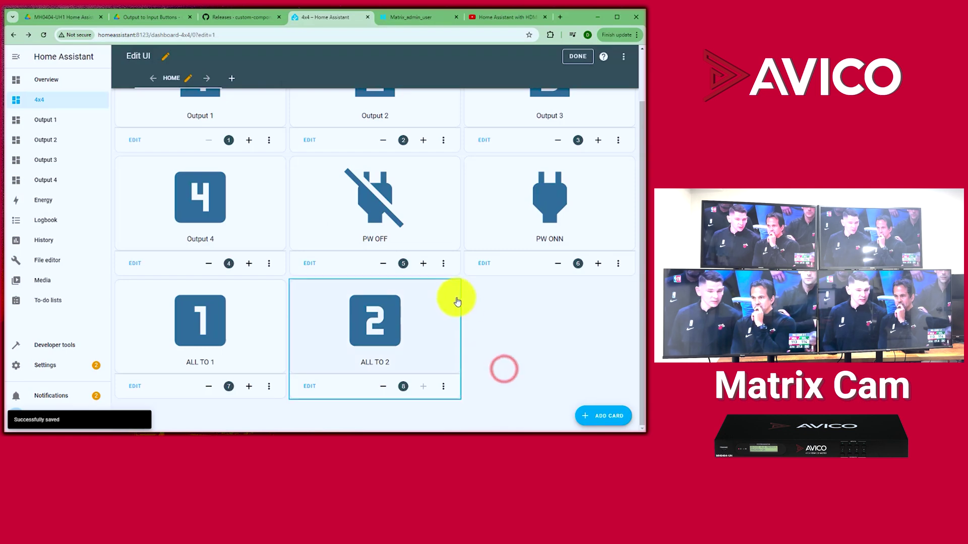
pyautogui.click(575, 55)
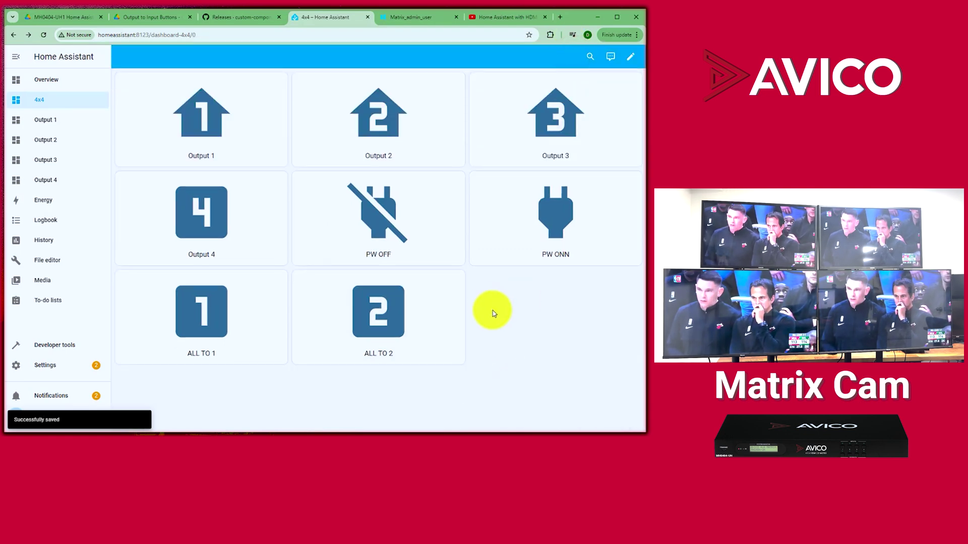
# Step: Open the Output 1 dashboard through its navigation button and test switching the output to Input 2 and Input 1
pyautogui.click(231, 137)
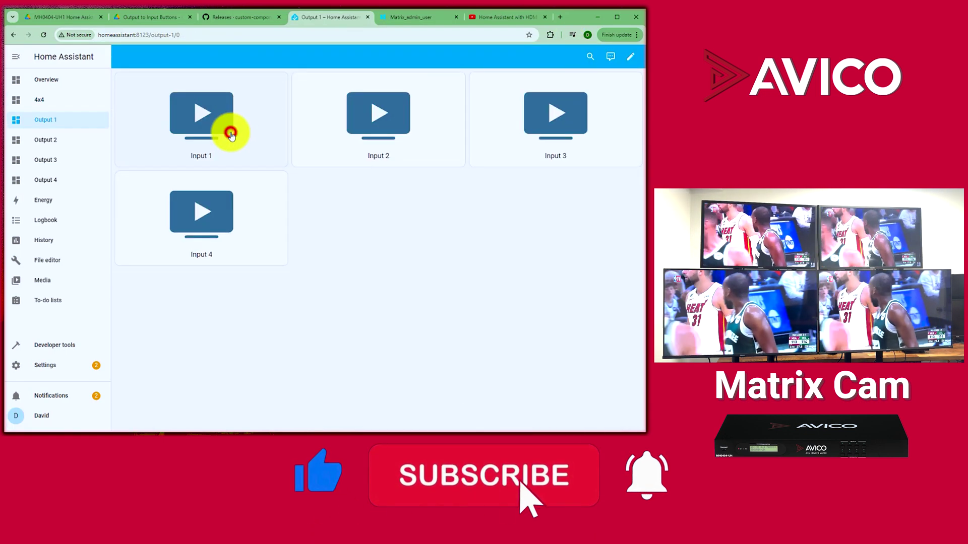
pyautogui.click(354, 147)
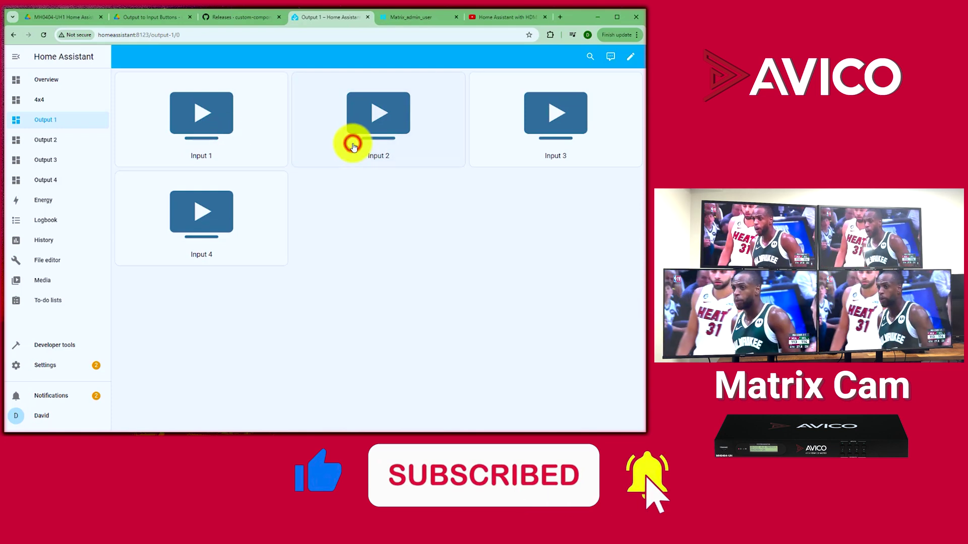
pyautogui.click(379, 125)
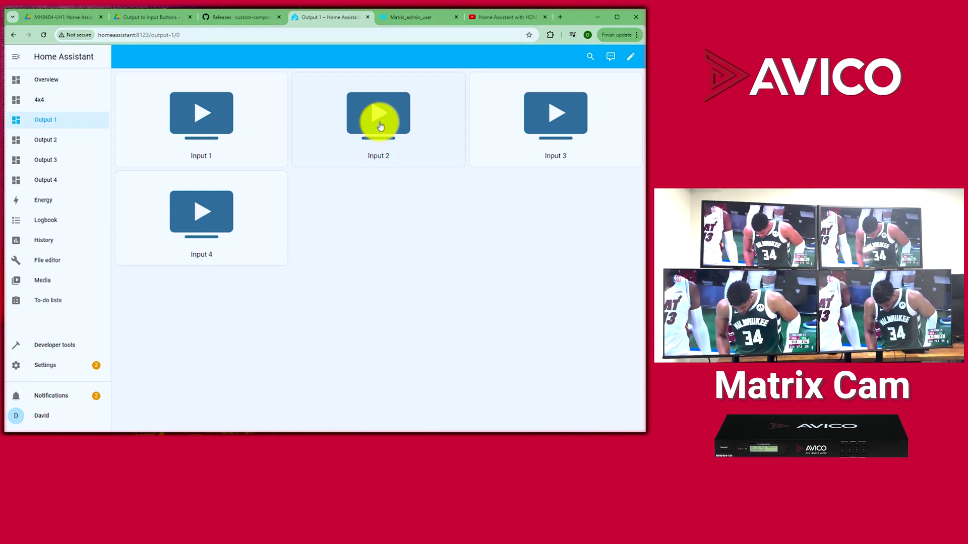
pyautogui.click(210, 126)
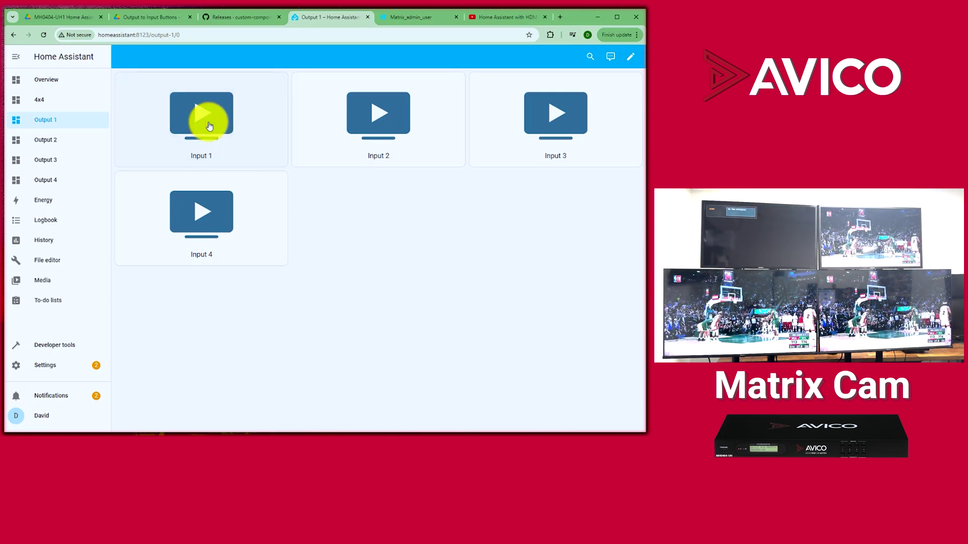
# Step: Return to the 4x4 dashboard and test the ALL TO 1 and ALL TO 2 buttons
pyautogui.click(39, 100)
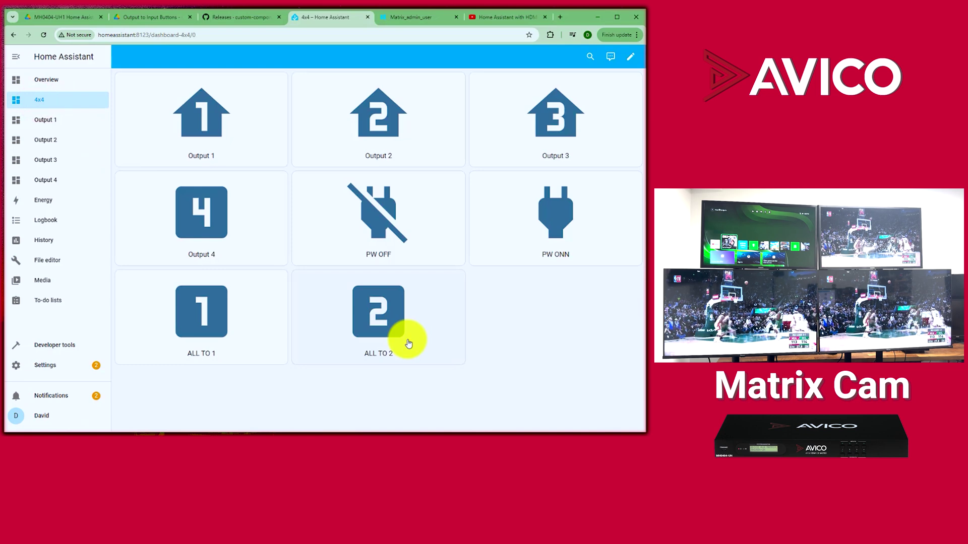
pyautogui.click(209, 330)
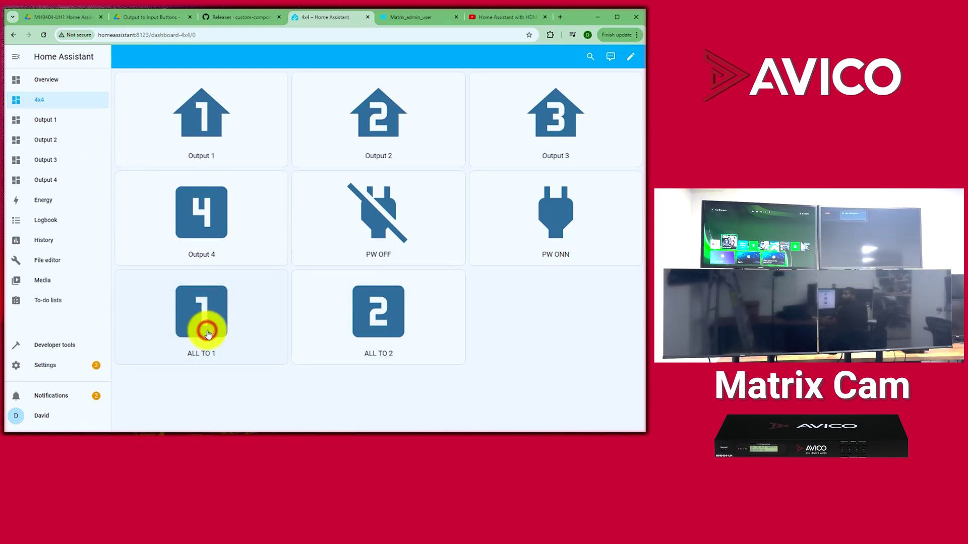
pyautogui.click(440, 324)
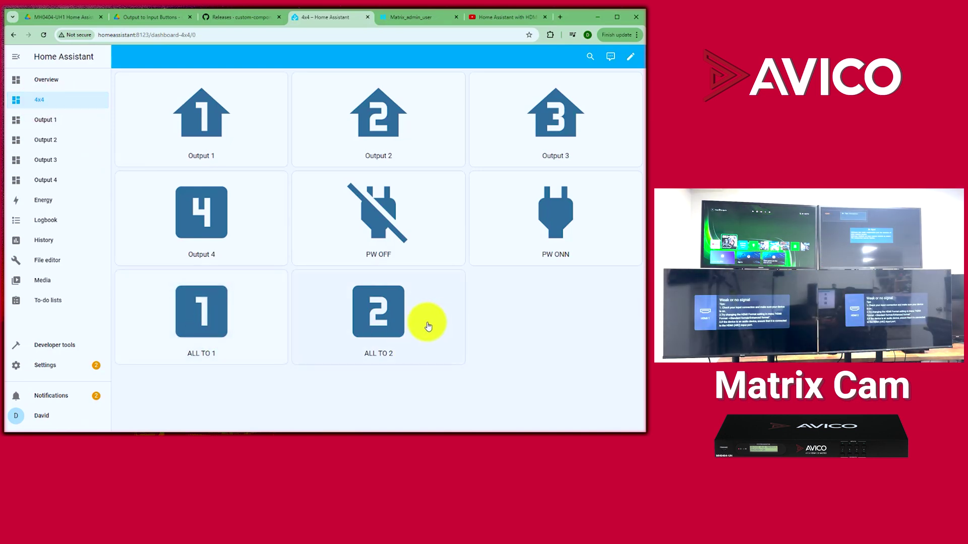